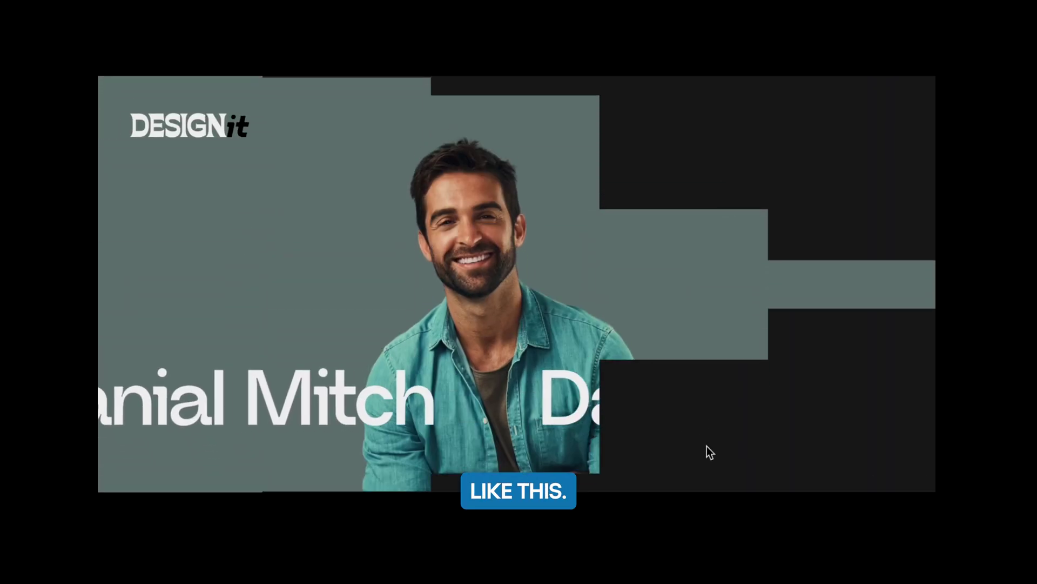
Review the portfolio preview from the hero down to the About Me section and switch to the Untitled project
scroll(706, 446, "down", 10)
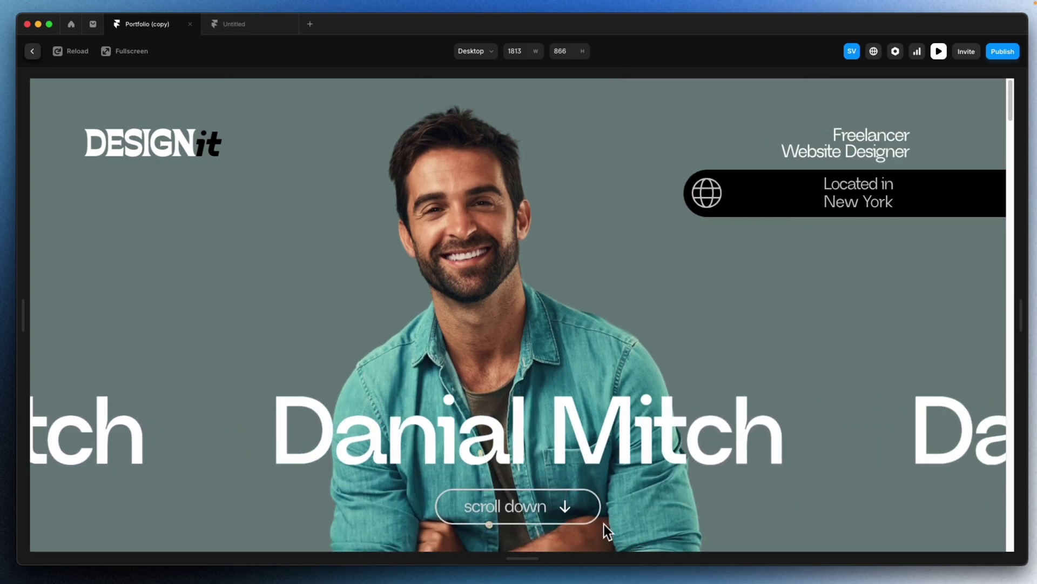
scroll(644, 406, "down", 2)
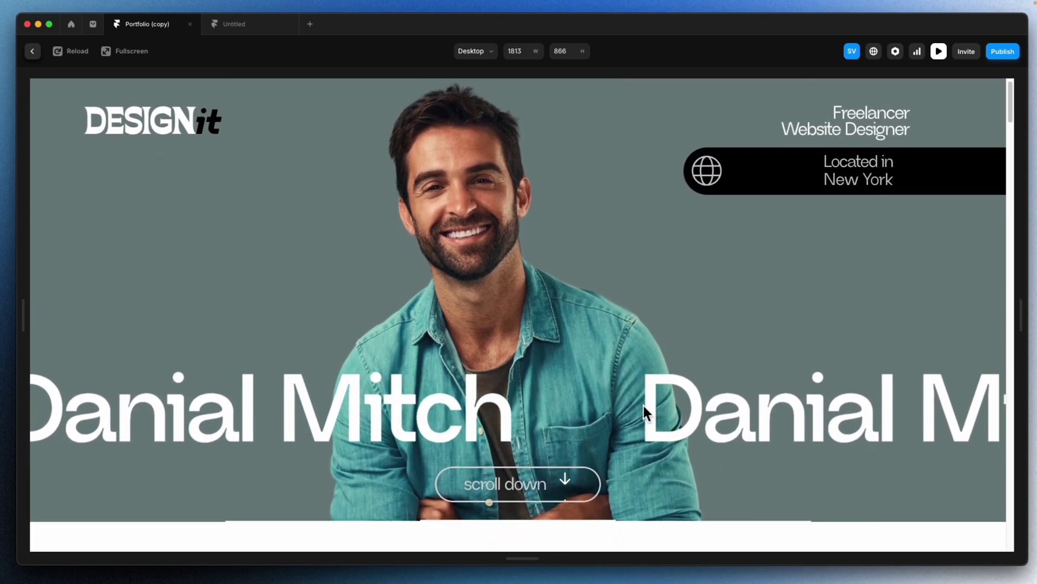
scroll(644, 407, "down", 10)
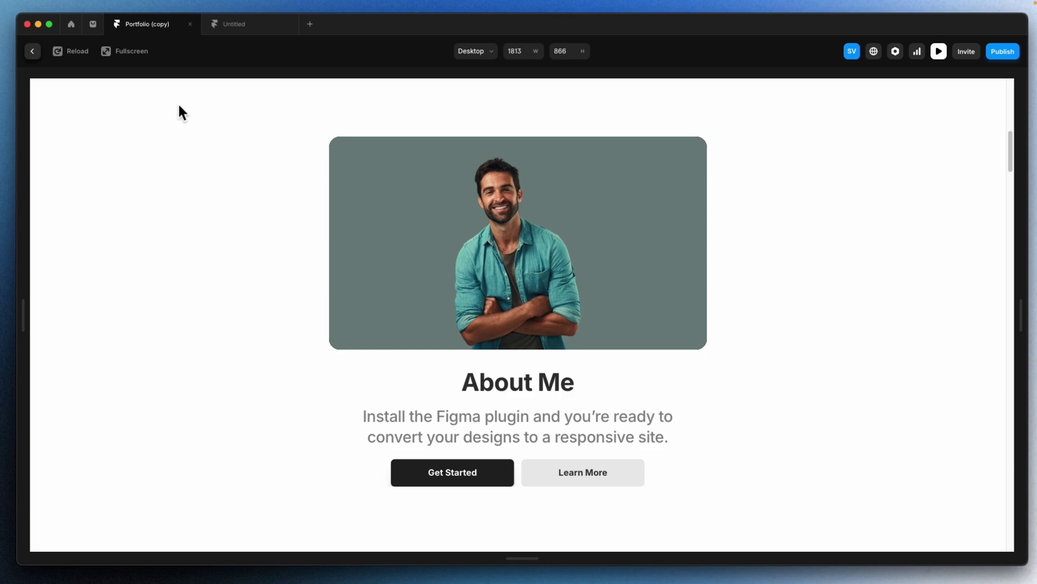
left_click(221, 25)
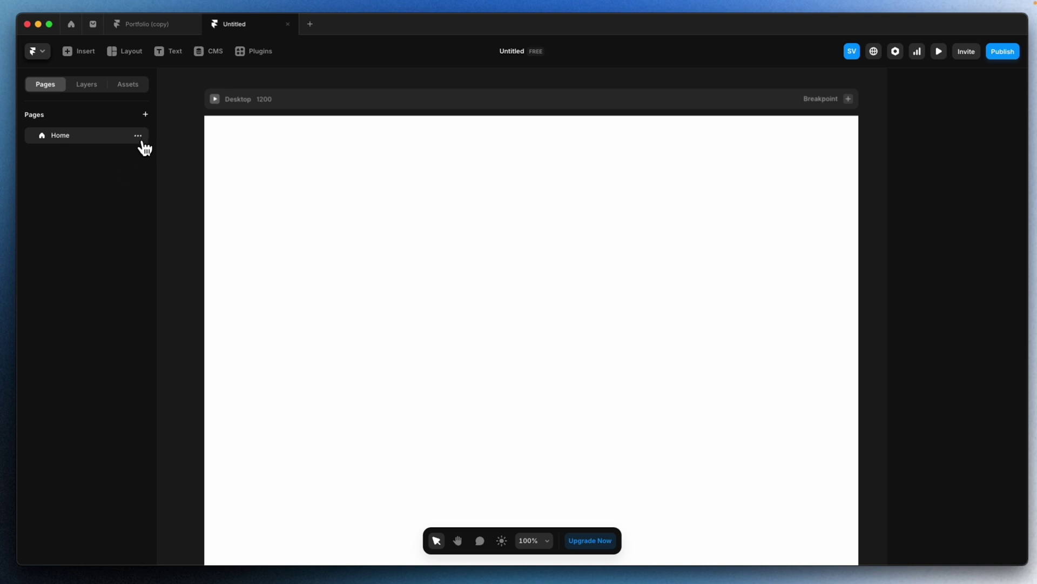
Add a new web page named /products to the Untitled project
left_click(145, 114)
left_click(163, 129)
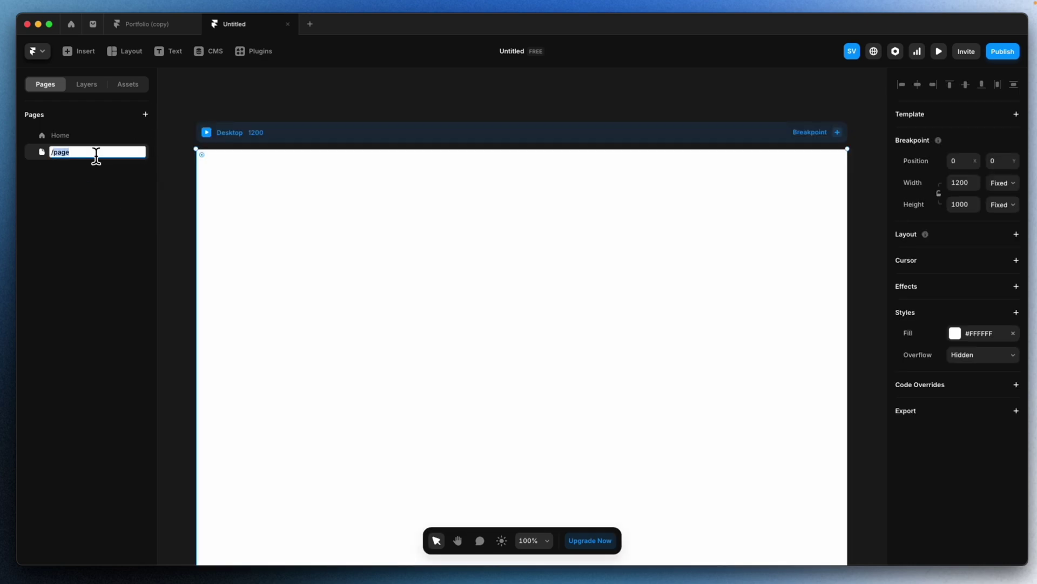
type("/products")
key("Return")
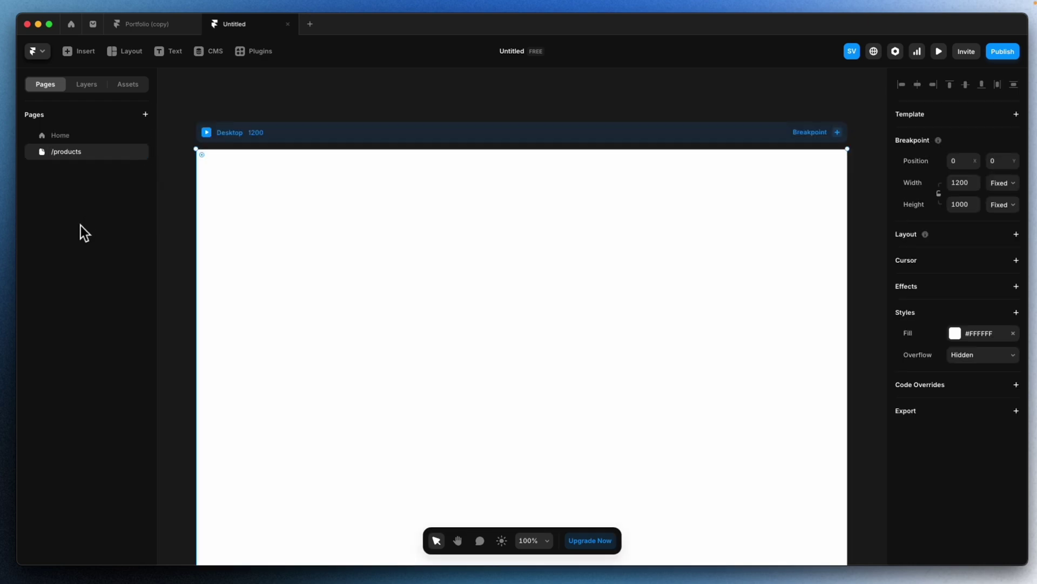
Add a second web page named /checkout to the project
left_click(144, 114)
left_click(163, 122)
type("/checkout")
key("Return")
Delete the two added pages, leaving only the Home page in the project
left_click(138, 152)
left_click(152, 257)
left_click(142, 152)
left_click(156, 257)
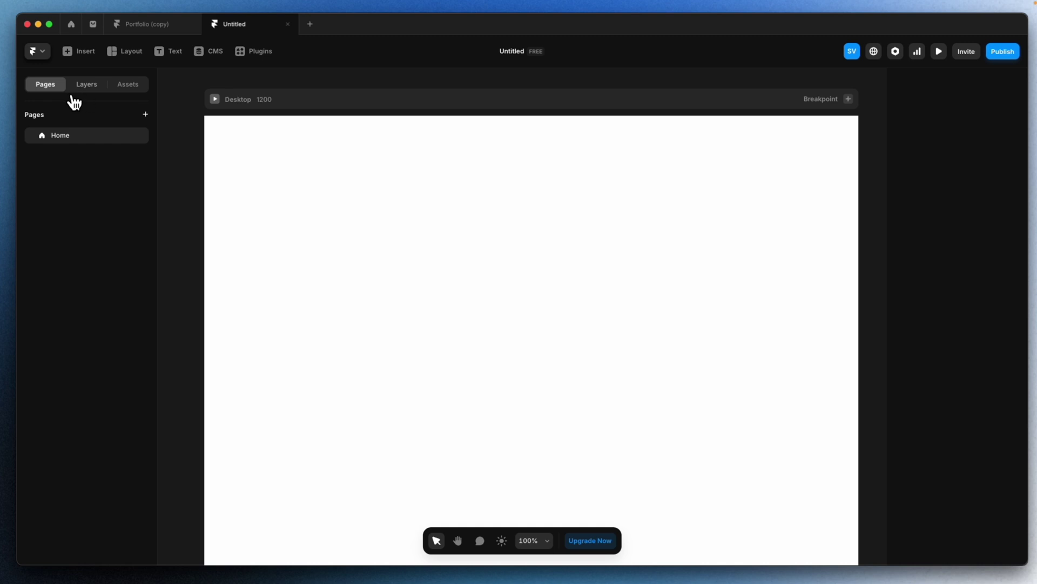
Examine the Home page's layers, the project's asset categories, and the available file and edit commands
left_click(91, 93)
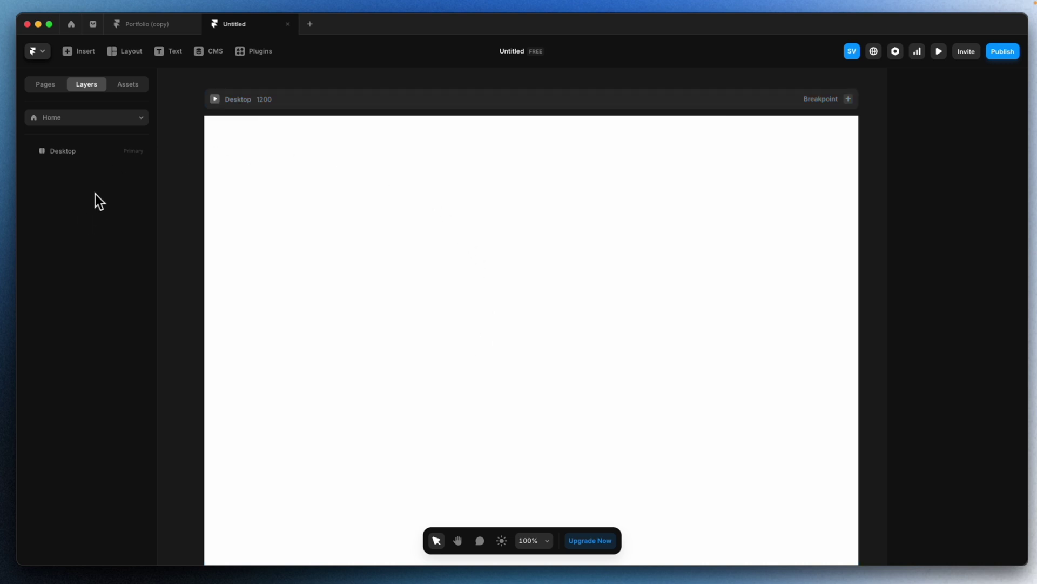
key("shift+1")
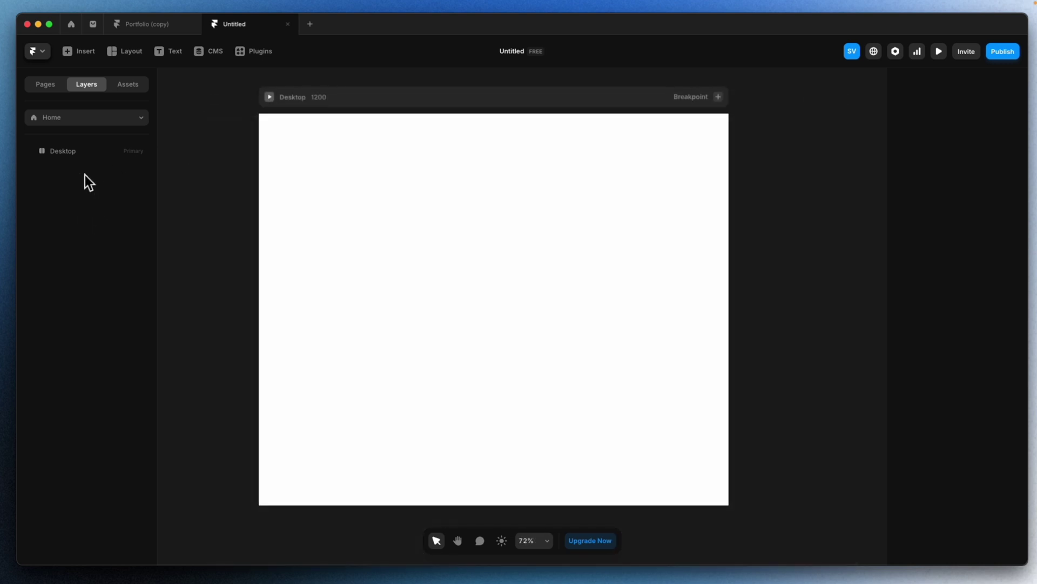
left_click(140, 98)
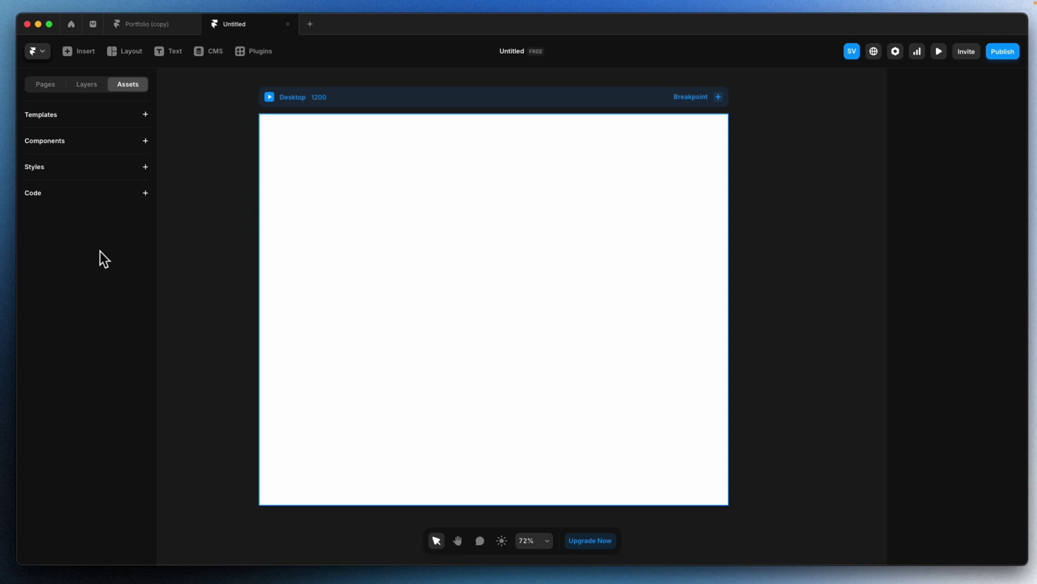
left_click(89, 85)
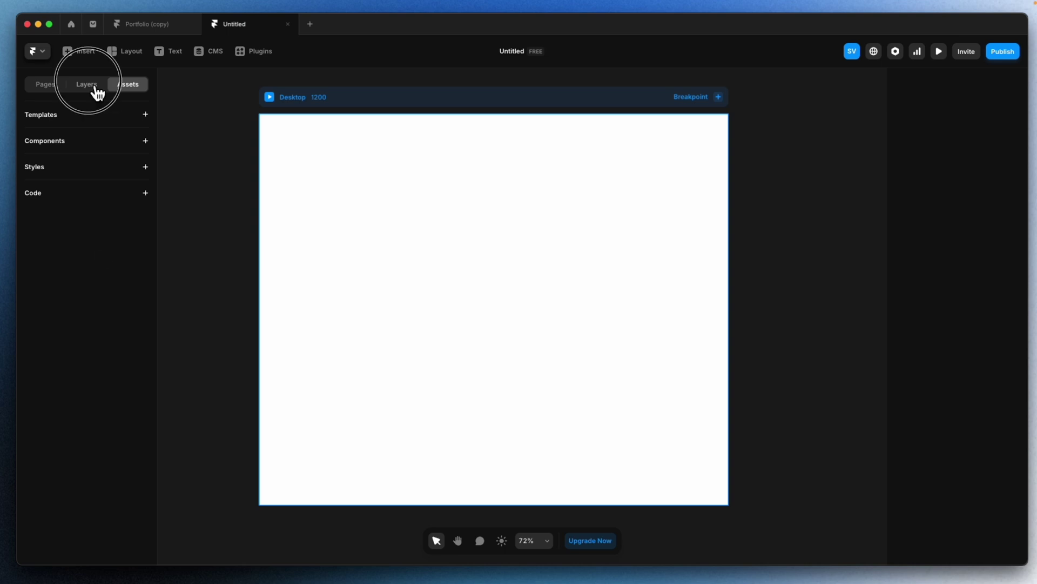
left_click(47, 60)
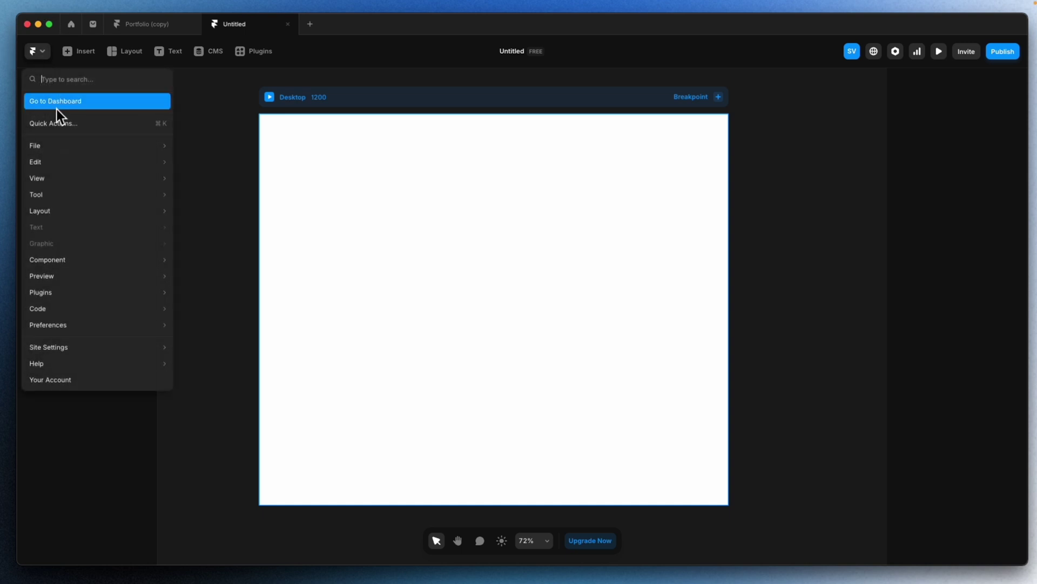
mouse_move(102, 348)
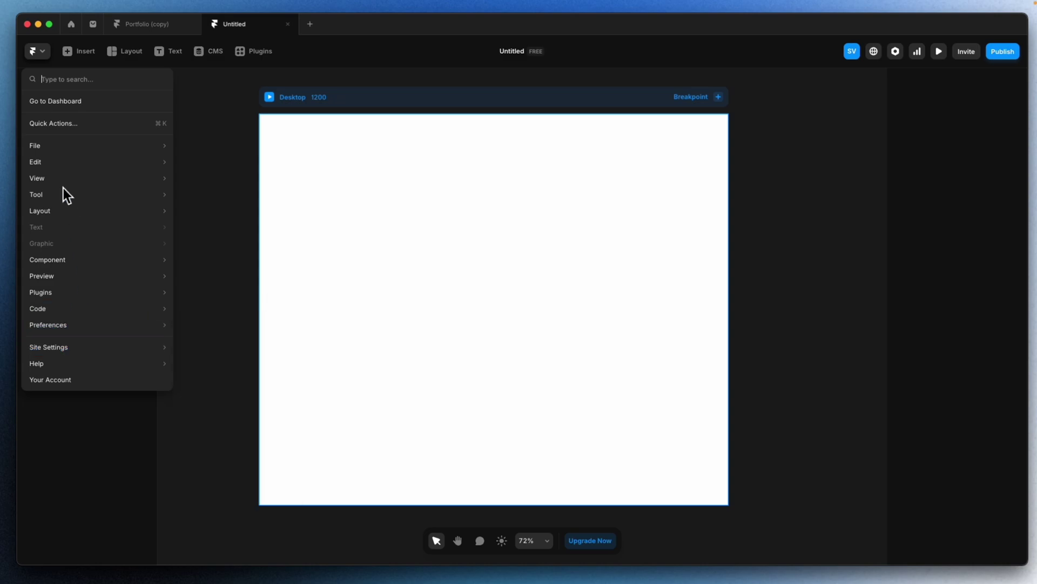
mouse_move(60, 147)
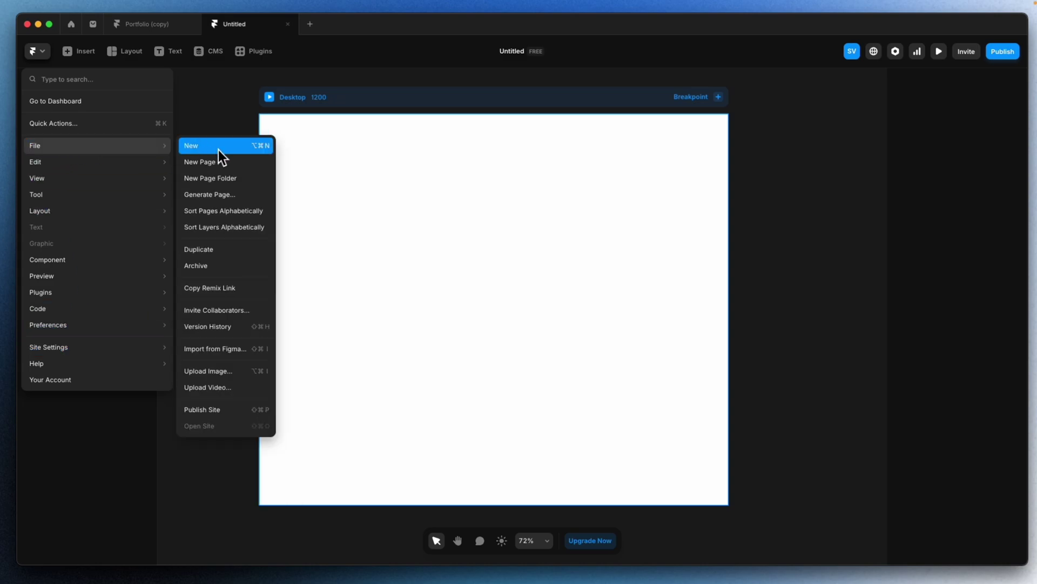
mouse_move(164, 161)
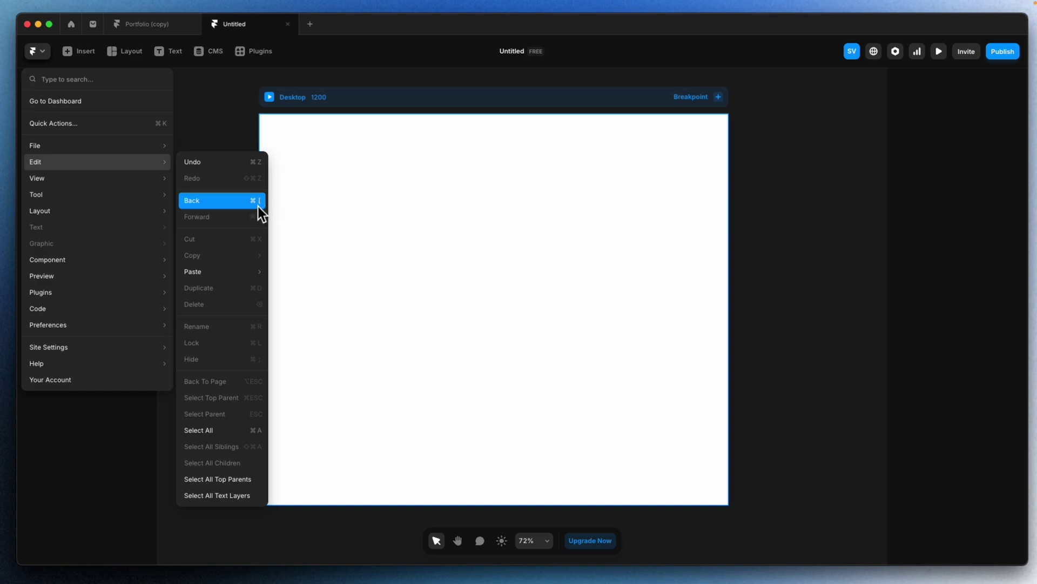
left_click(98, 450)
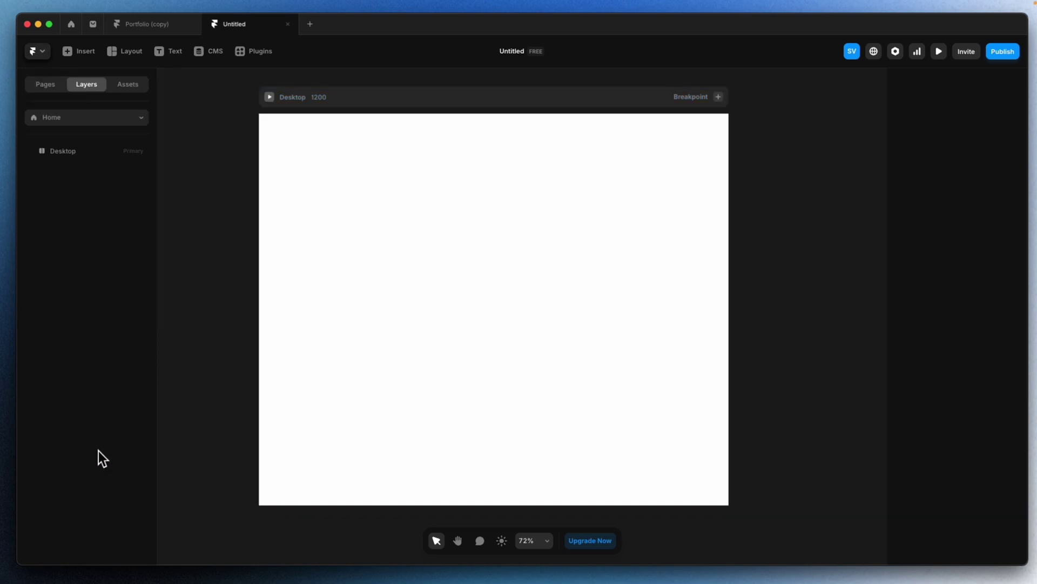
Insert The Landing Page template to look at its breakpoint layers, and undo the insertion
left_click(87, 61)
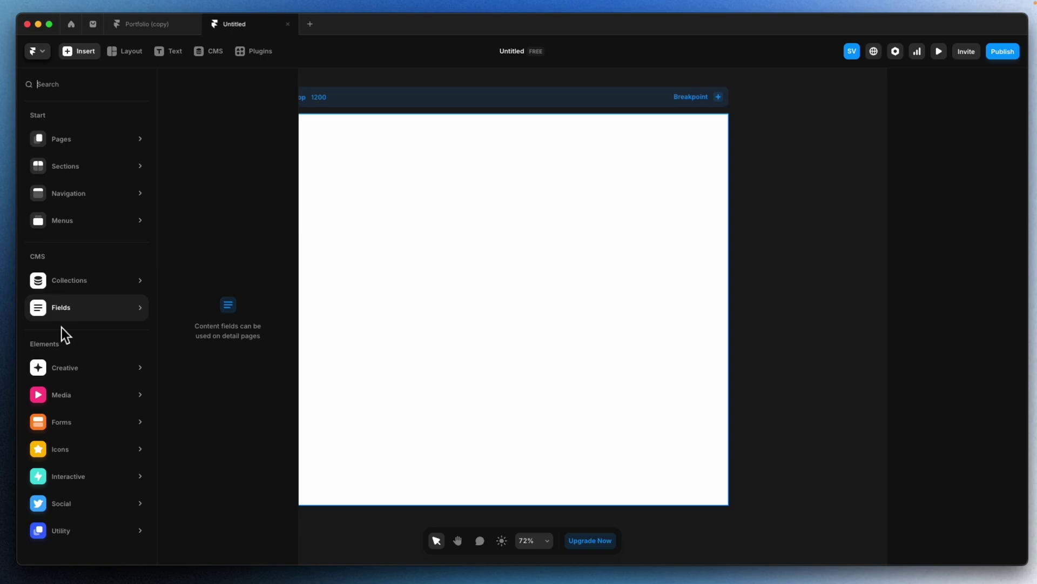
mouse_move(101, 148)
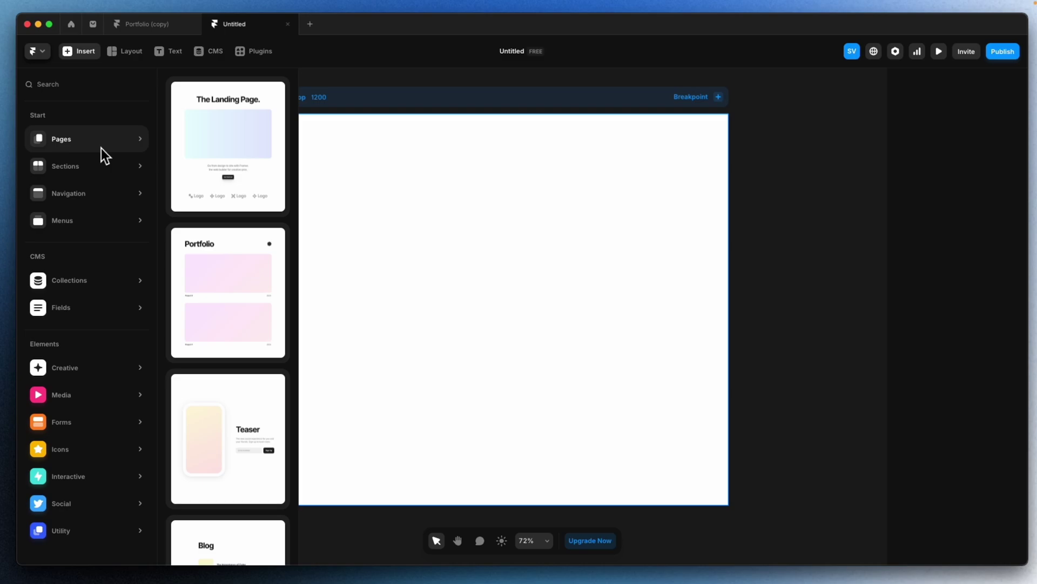
left_click(233, 152)
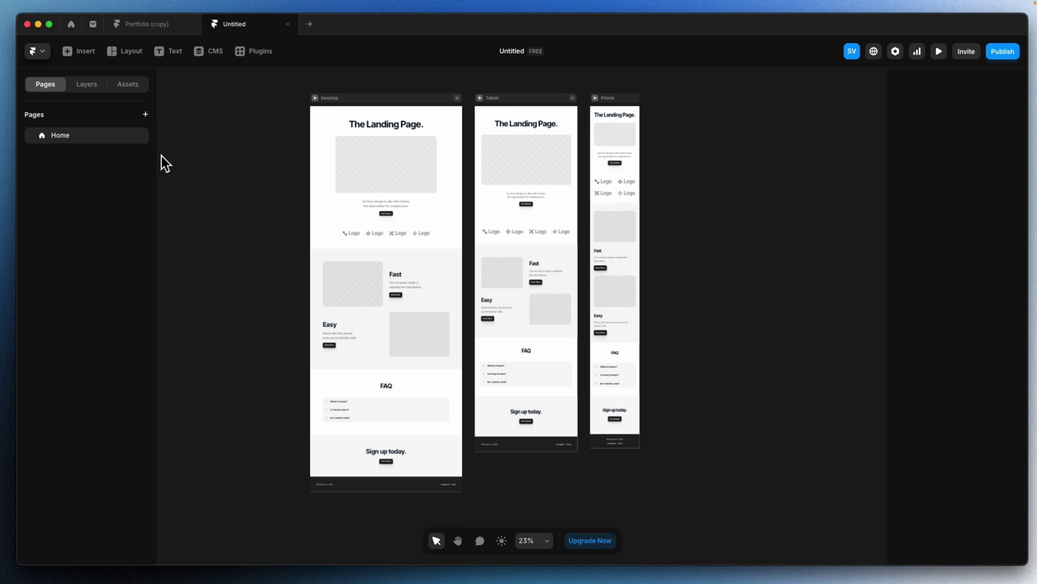
left_click(90, 85)
left_click(275, 100)
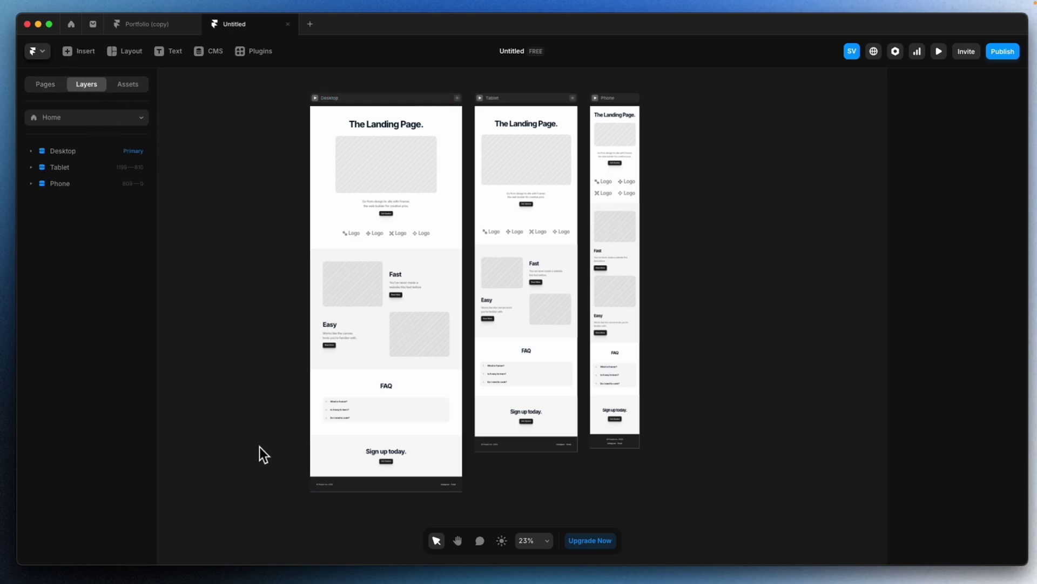
key("ctrl+z")
Try out the two-column "Add Sections or Complete Pages" section on the Desktop page
left_click(86, 52)
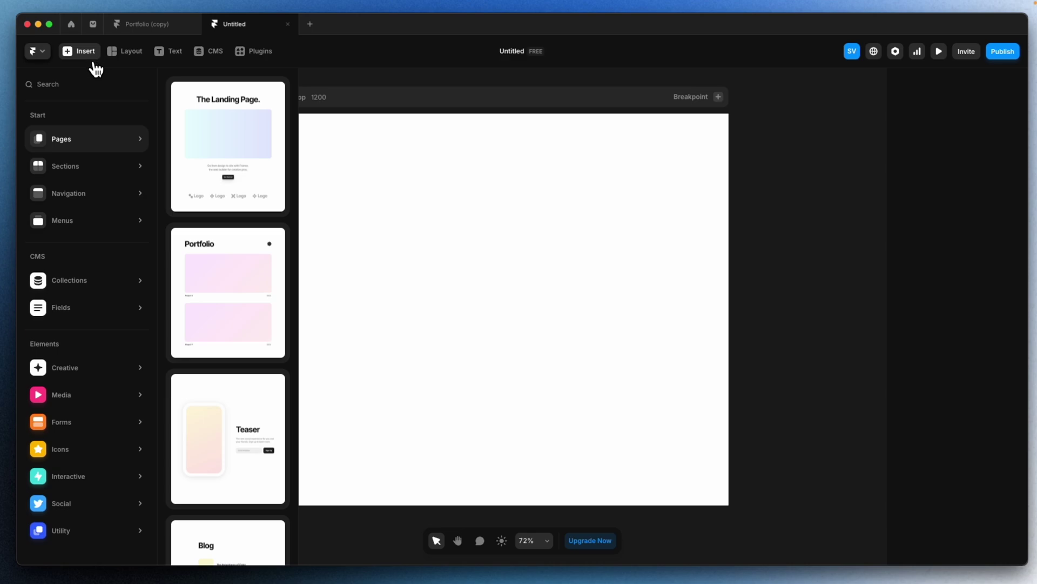
mouse_move(89, 170)
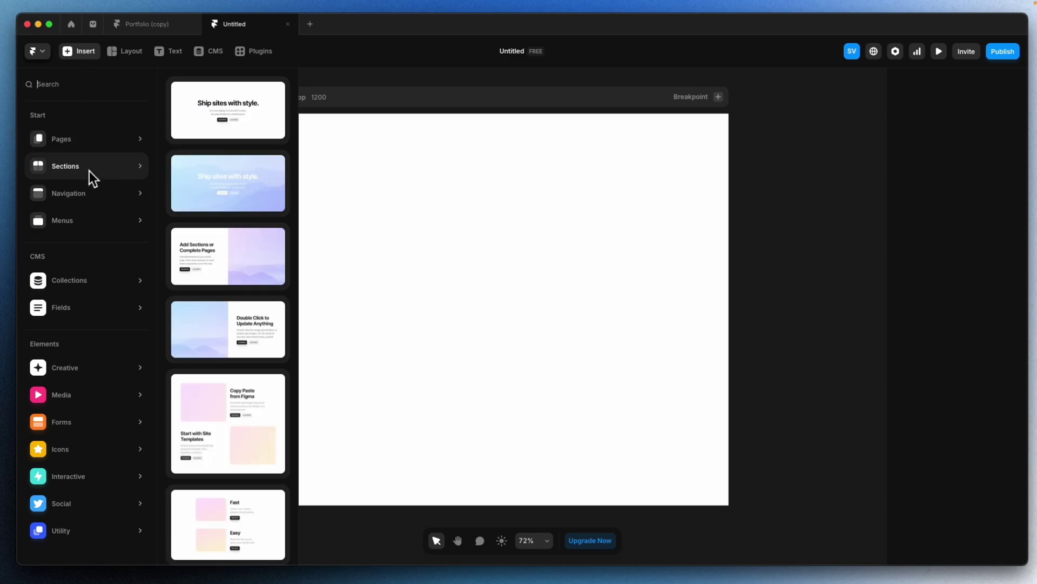
mouse_move(95, 148)
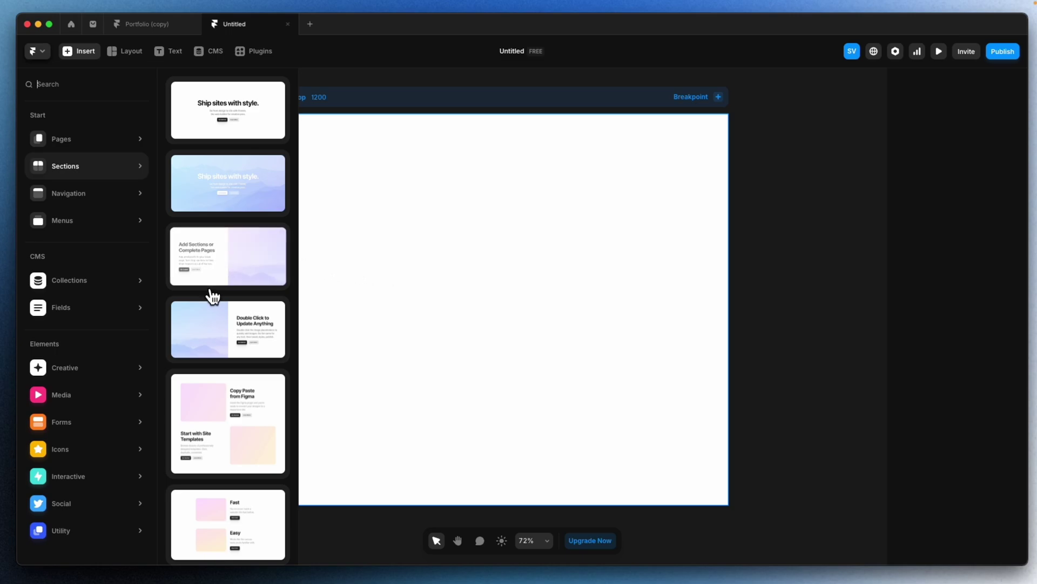
left_click(236, 277)
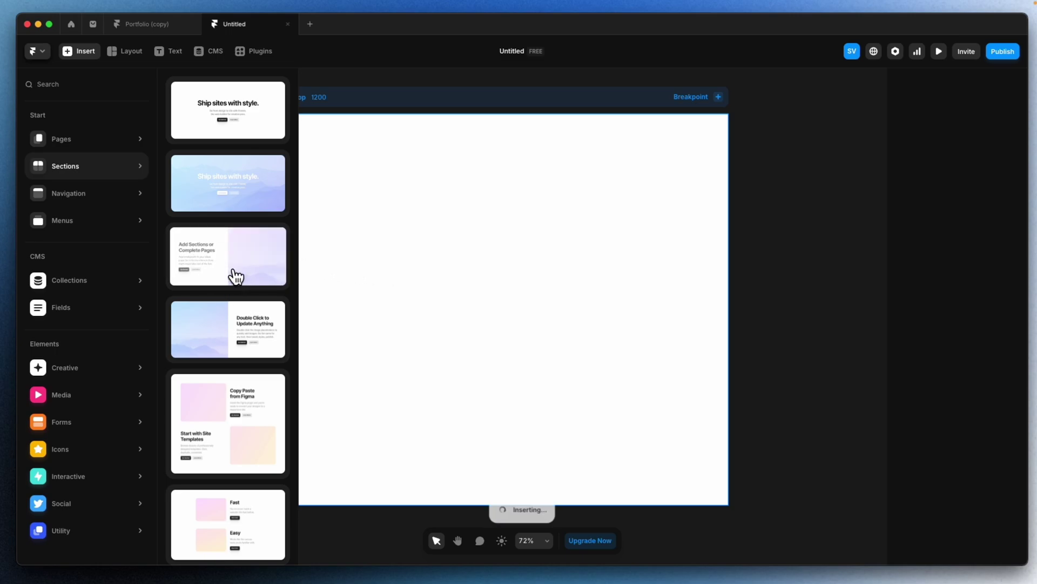
left_click(812, 271)
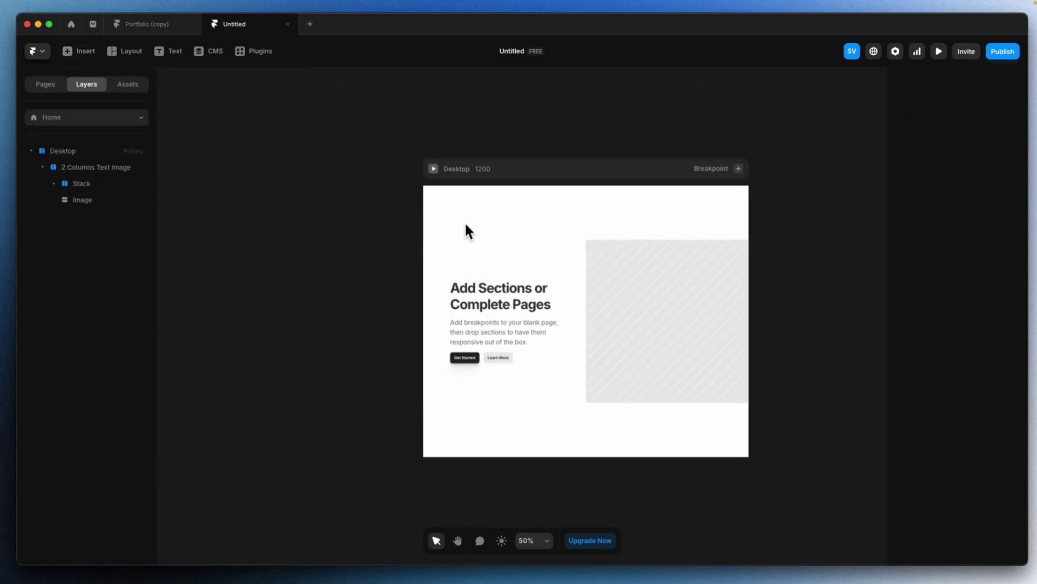
scroll(632, 310, "down", 1)
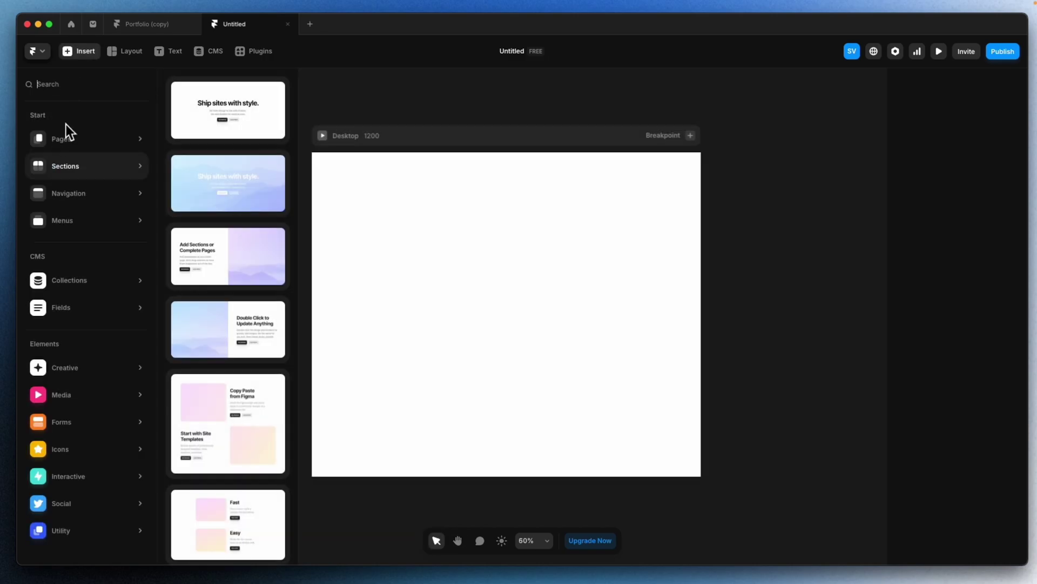
Insert the Scribbles set from the creative elements onto the canvas and bring it into view
mouse_move(89, 144)
mouse_move(60, 202)
mouse_move(88, 231)
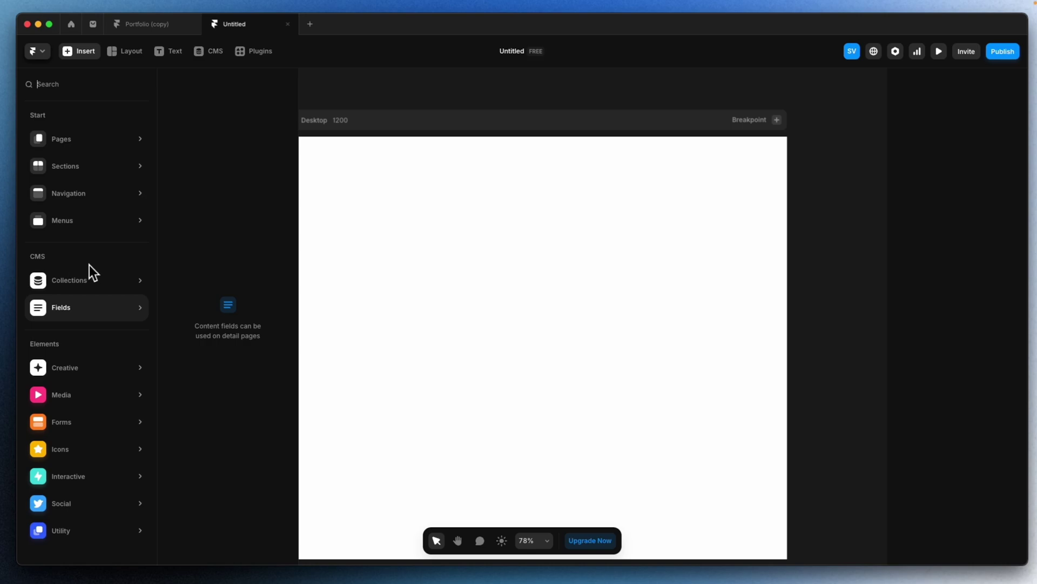
mouse_move(47, 354)
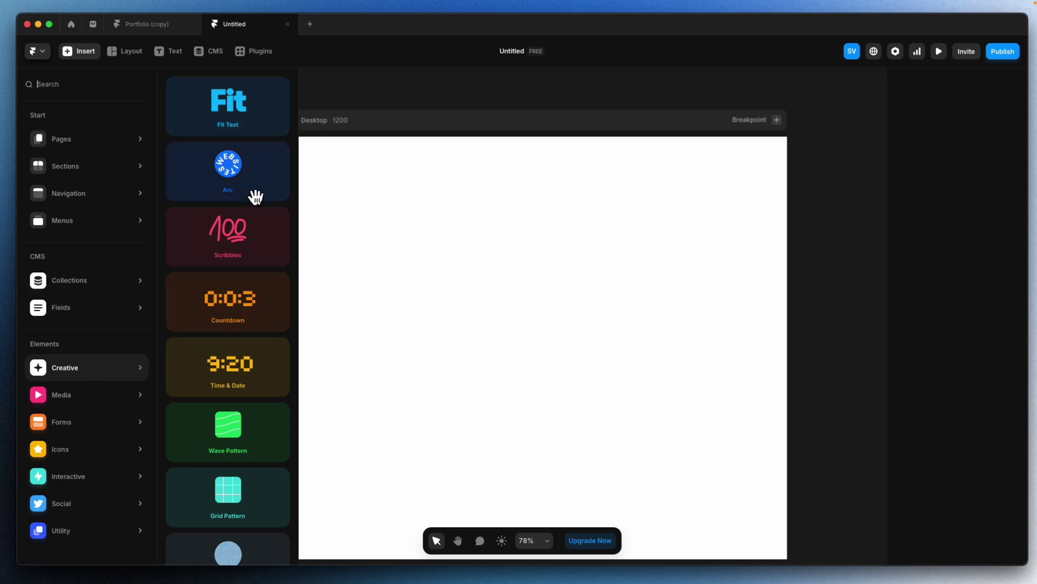
left_click(249, 256)
scroll(572, 158, "up", 3)
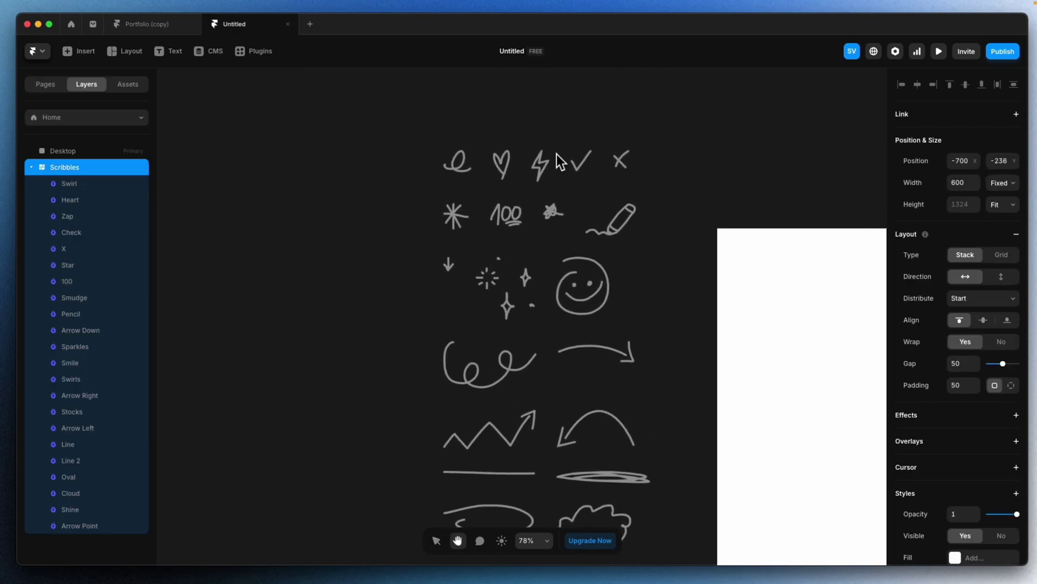
Inspect individual scribbles such as Heart and Zap, and delete the whole Scribbles set from the canvas
left_click(469, 169)
left_click(70, 200)
left_click(81, 218)
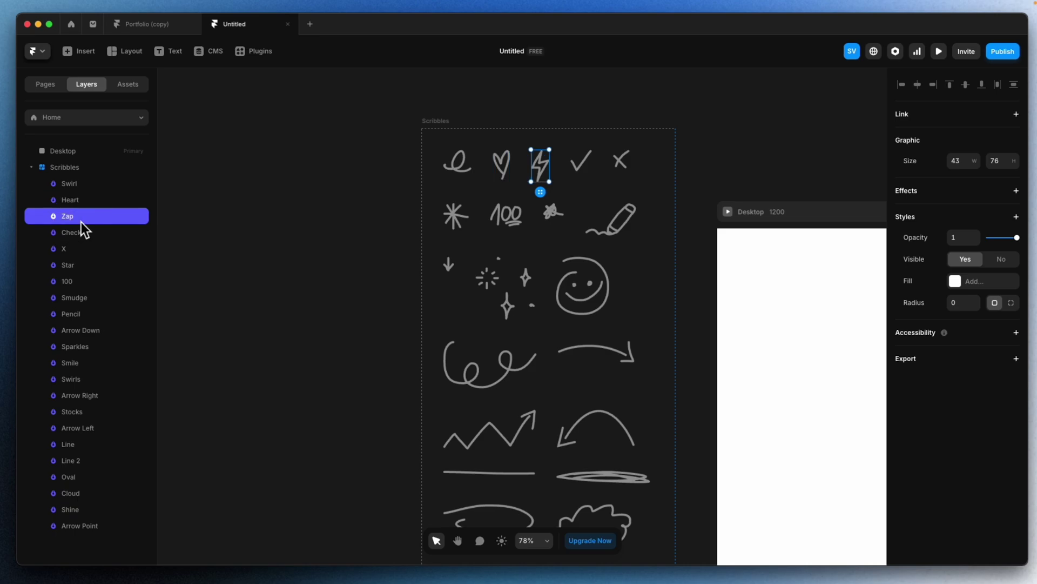
key("Escape")
left_click(445, 124)
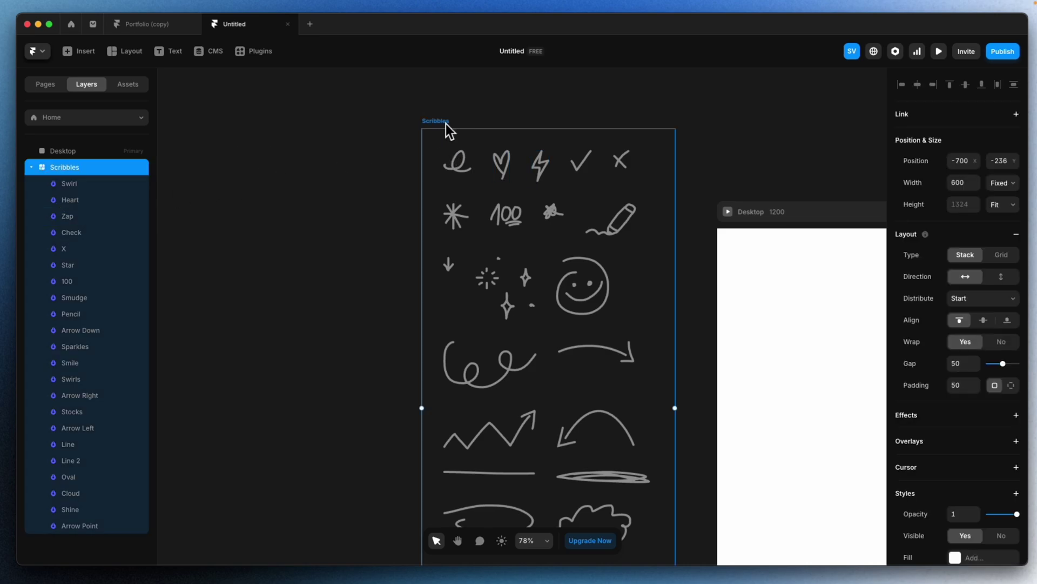
key("Delete")
Browse the media, form and icon elements available for insertion
left_click(80, 51)
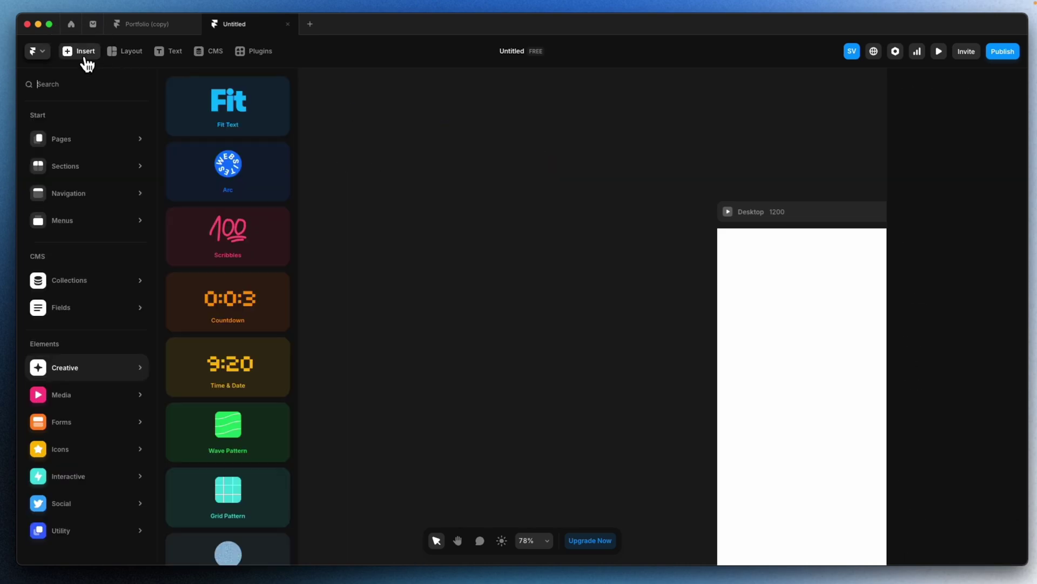
mouse_move(72, 393)
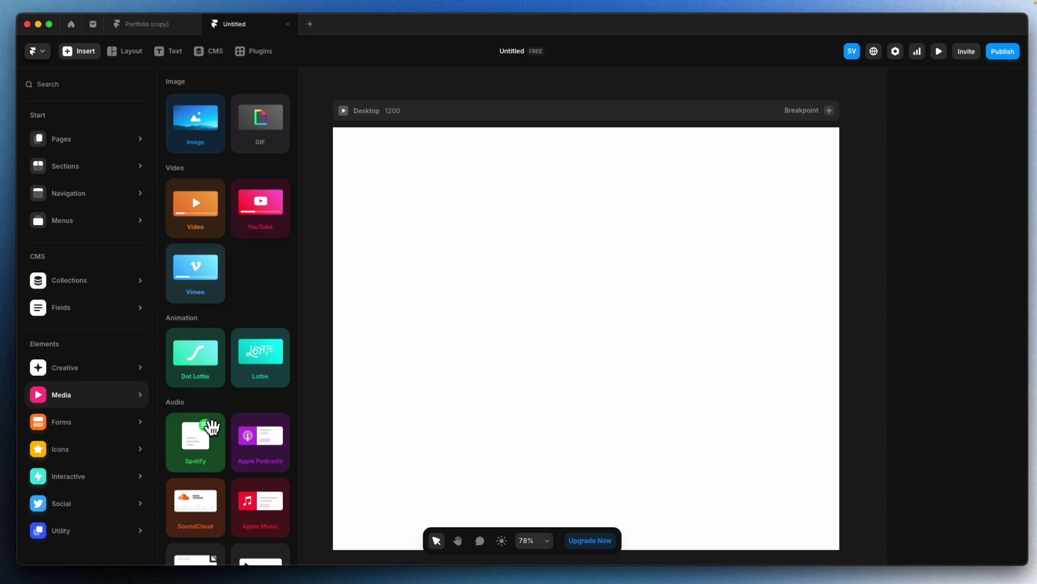
mouse_move(112, 429)
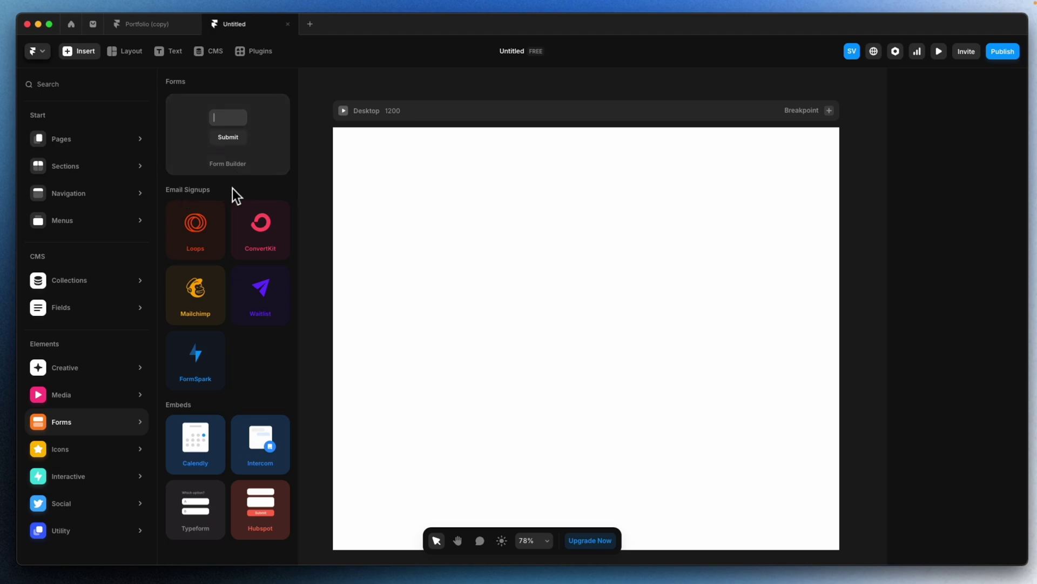
mouse_move(80, 460)
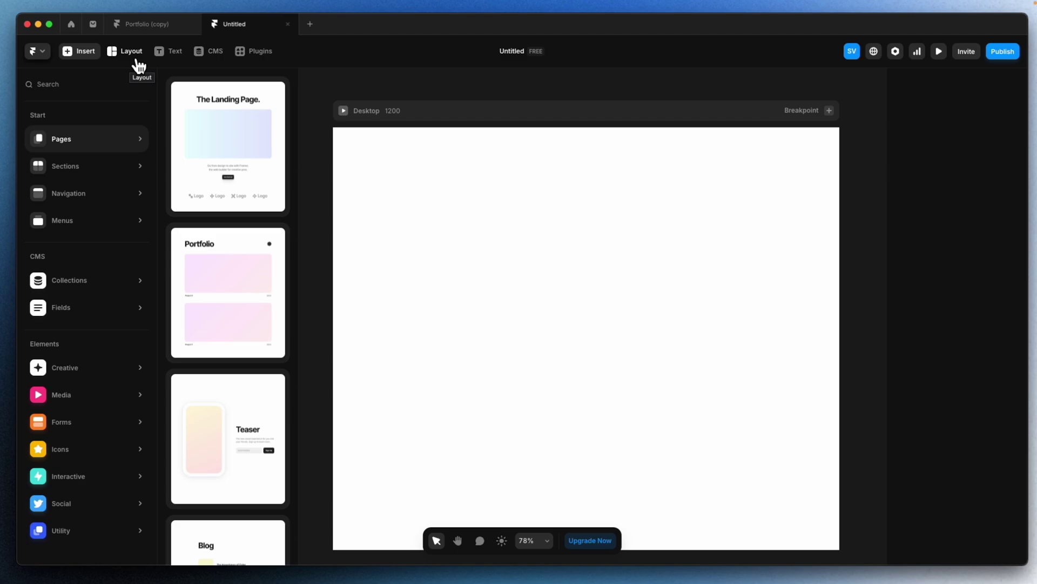
Look through the available layout elements: Frame, Rows, Columns, Grid, Image and Video
left_click(132, 55)
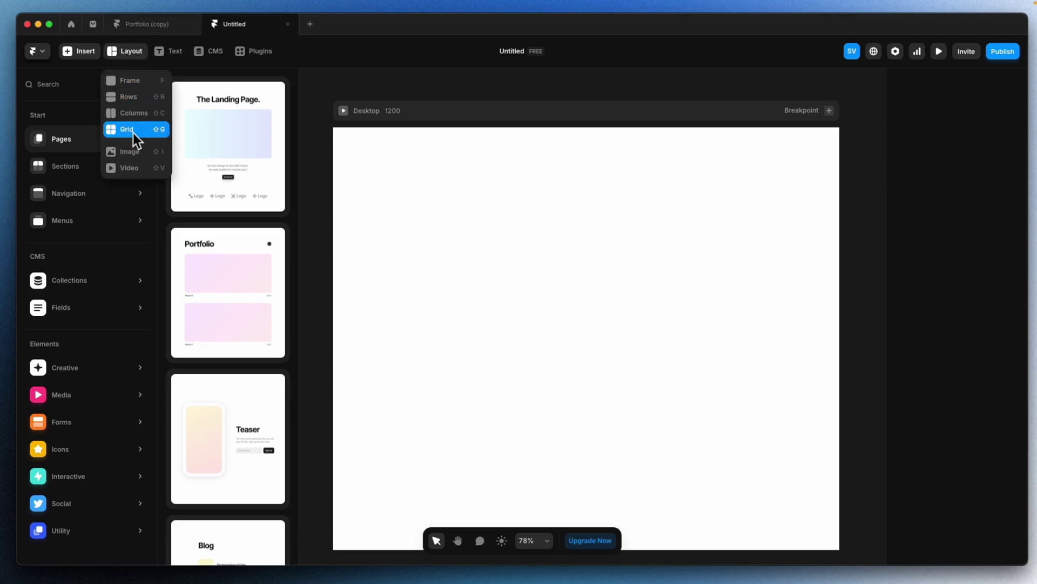
left_click(492, 280)
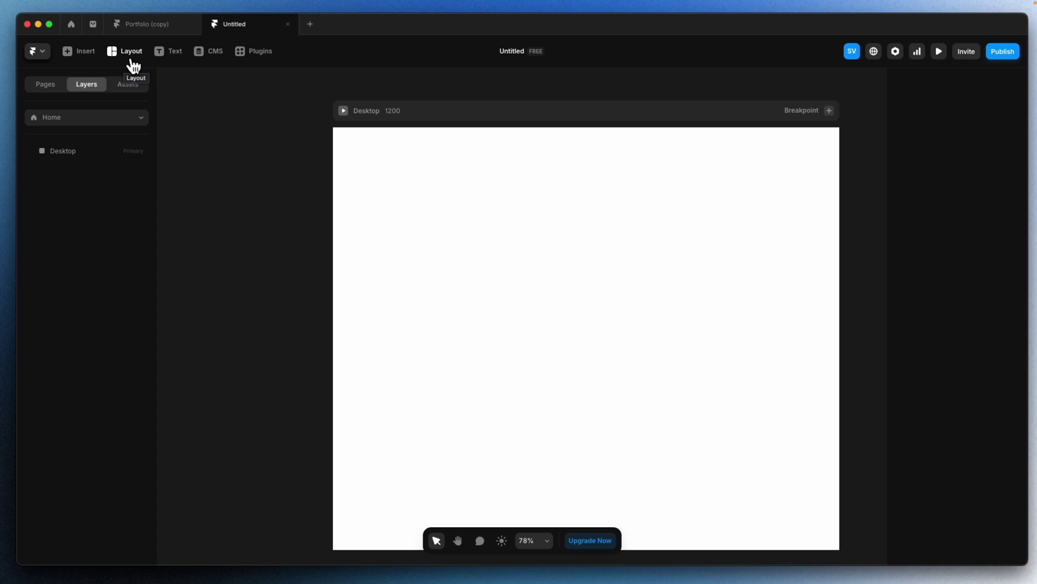
left_click(132, 59)
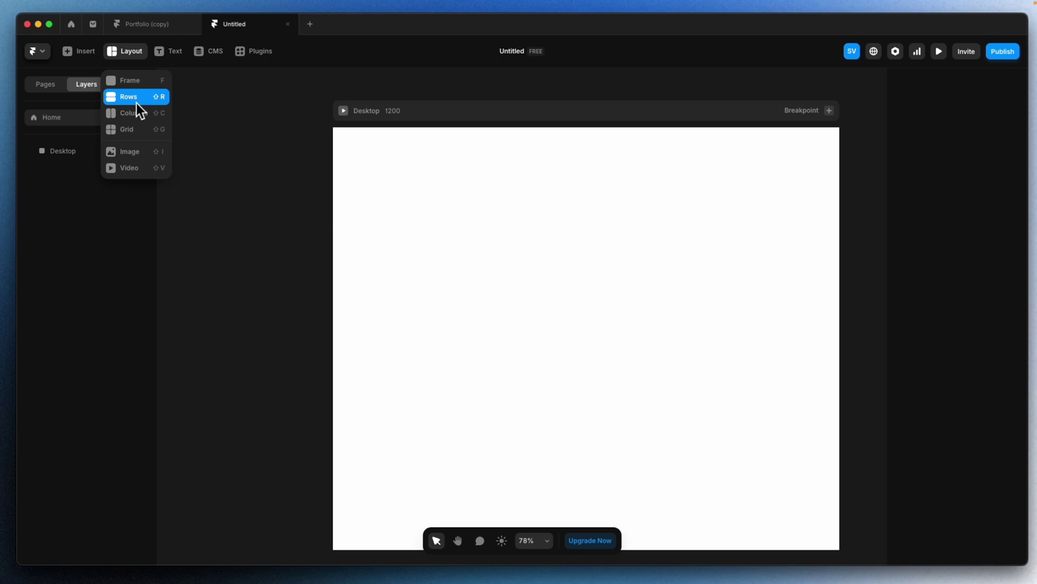
left_click(276, 151)
left_click_drag(275, 151, 232, 141)
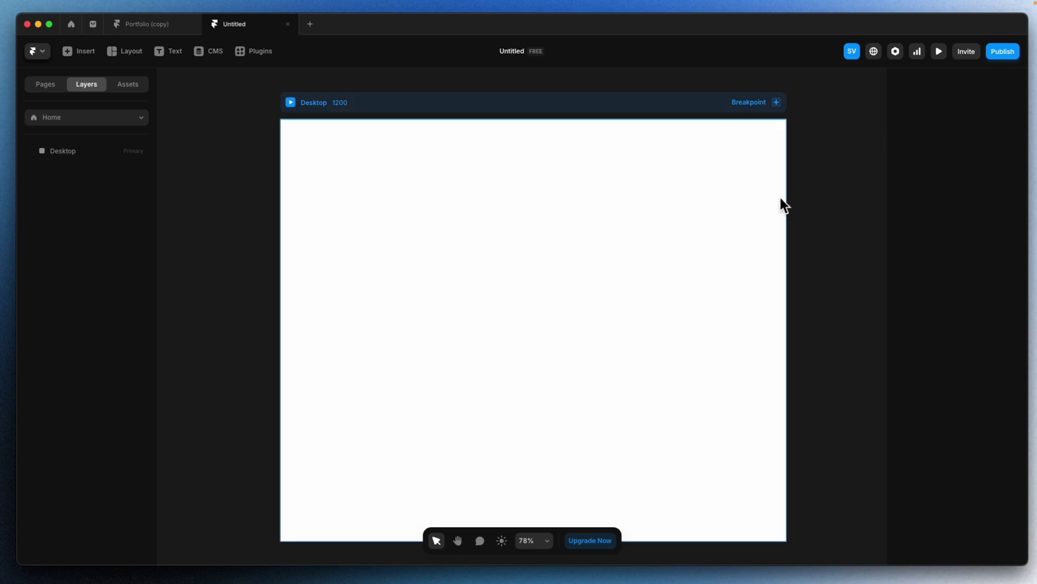
left_click(130, 57)
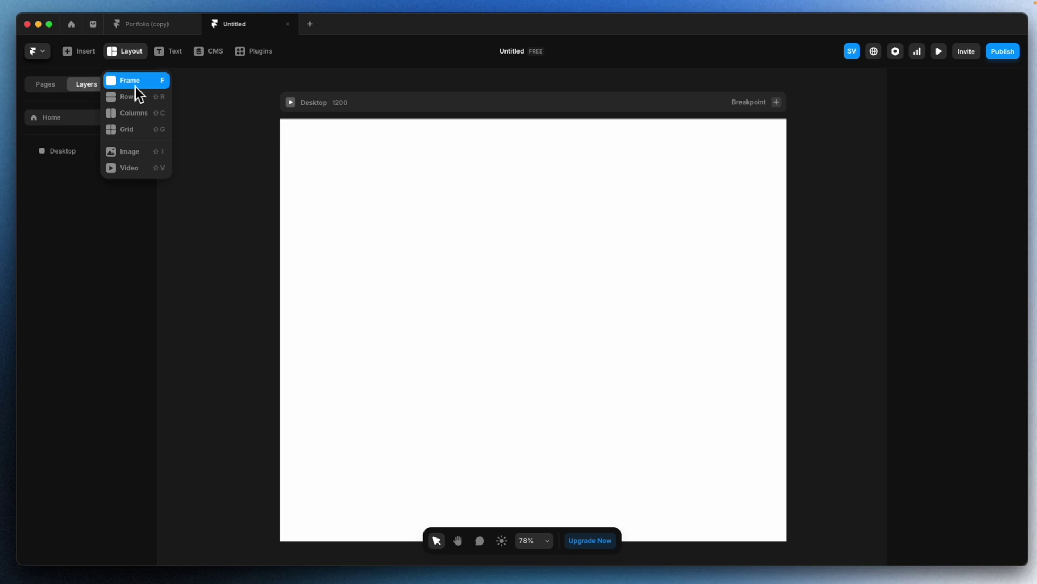
Try out a text element reading "asasa" on the Desktop page and remove it
left_click(175, 52)
left_click(394, 187)
type("asasa")
key("Escape")
key("BackSpace")
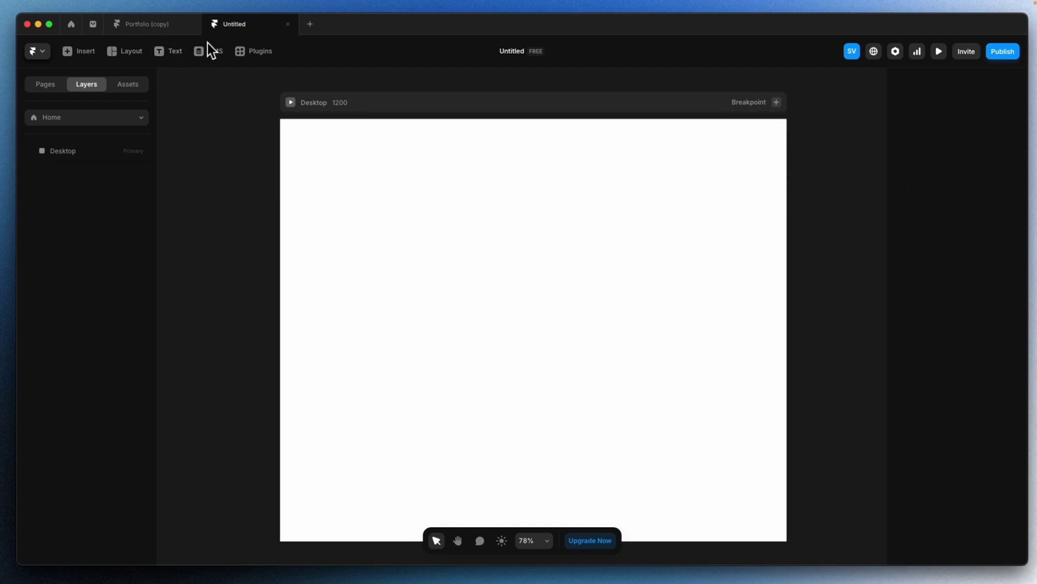
Search the plugins for "icons", open Bootstrap Icons and try its filled square number 1 icon
left_click(262, 54)
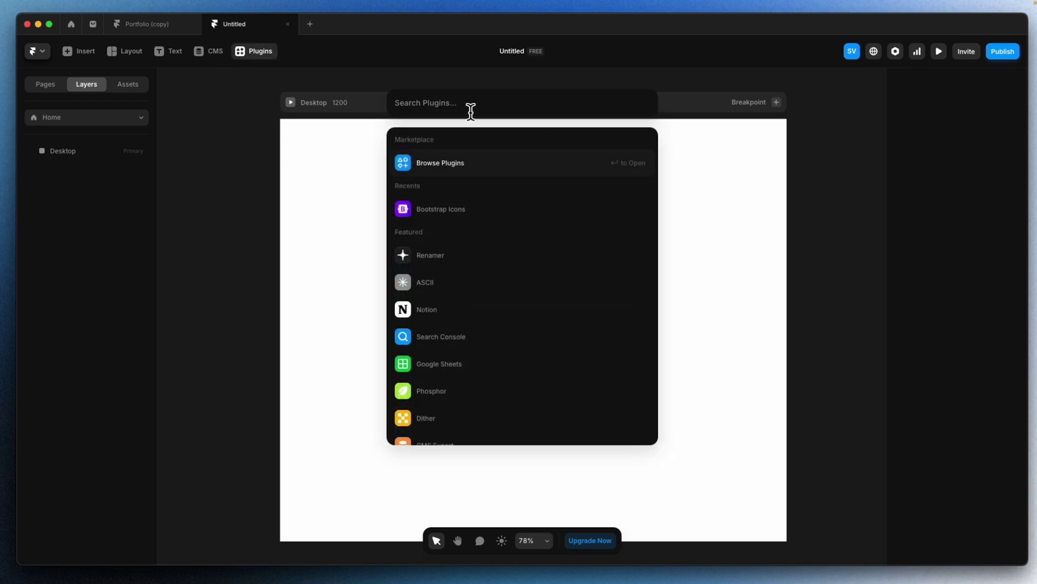
type("boots")
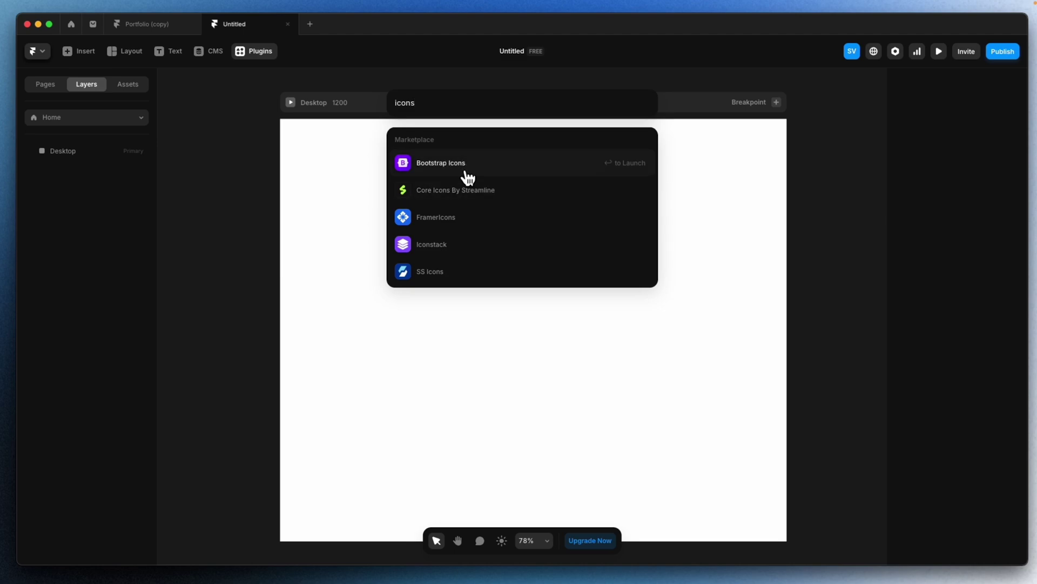
left_click(459, 165)
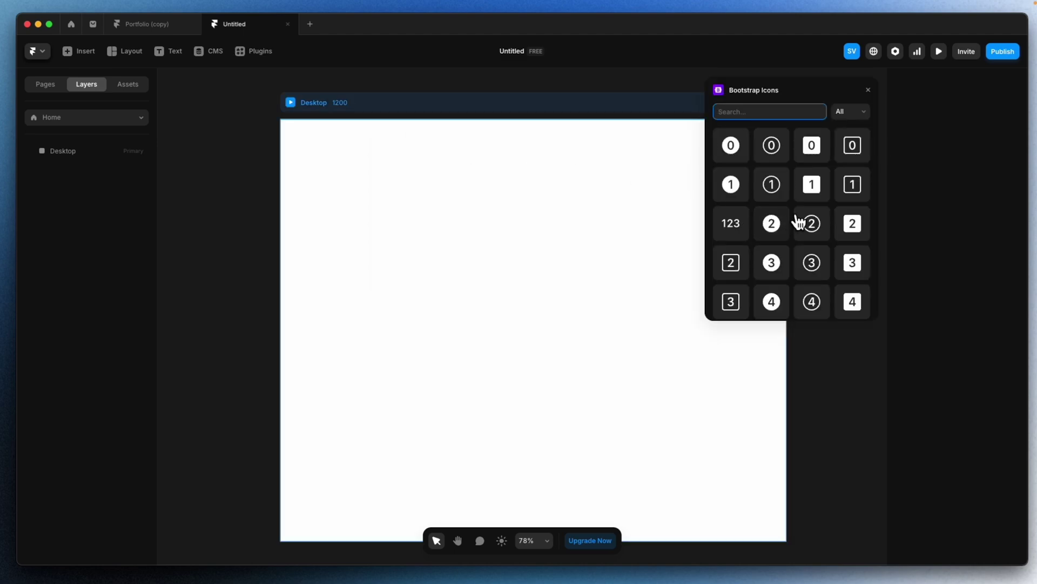
left_click(816, 192)
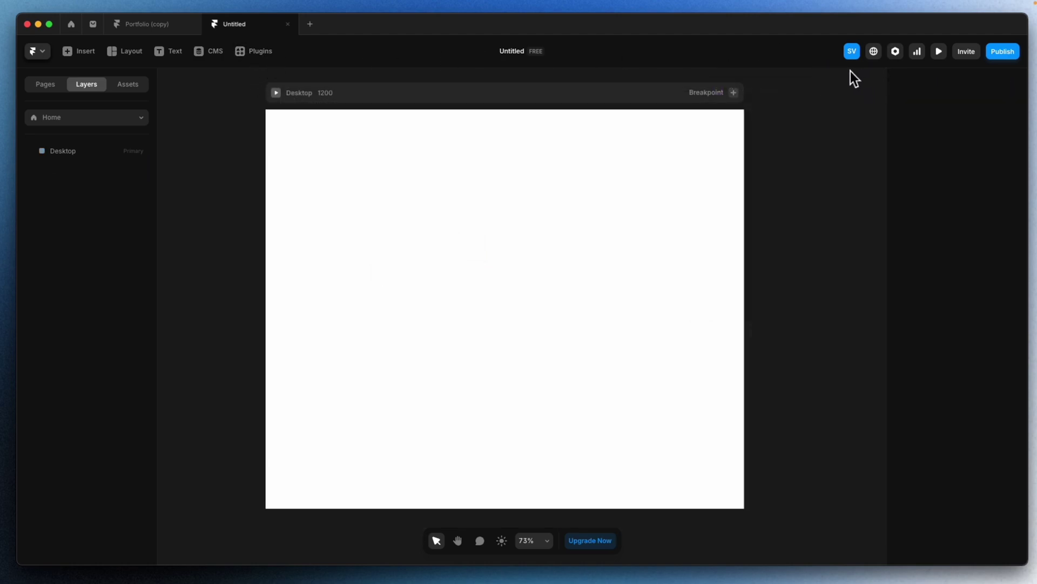
Preview the blank Desktop page and return to the editor
left_click(939, 52)
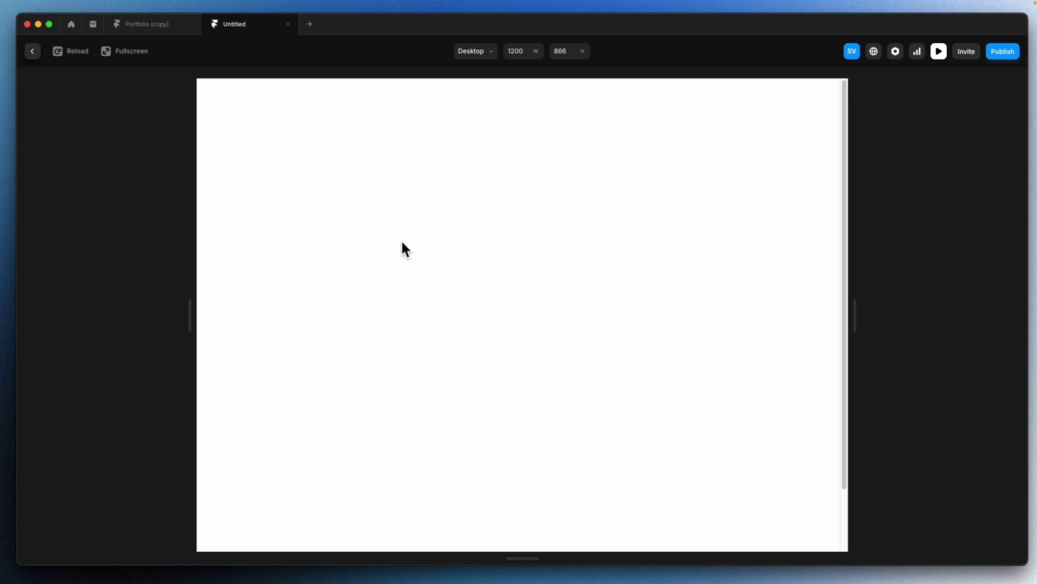
left_click(32, 51)
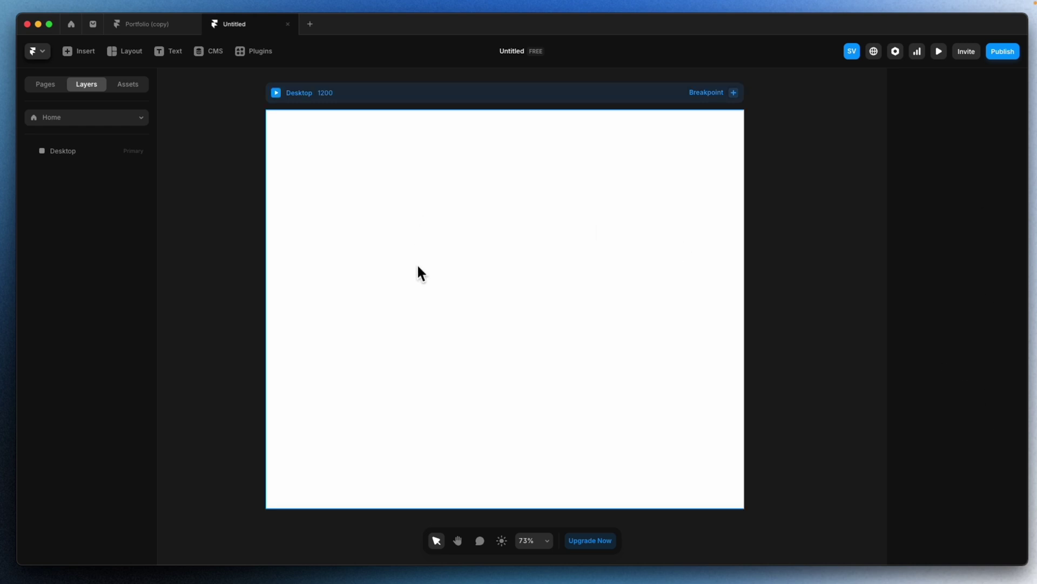
Draw a frame about 419 × 313 in the upper part of the Desktop page and review its properties from Position to Export
key("f")
left_click_drag(395, 162, 562, 287)
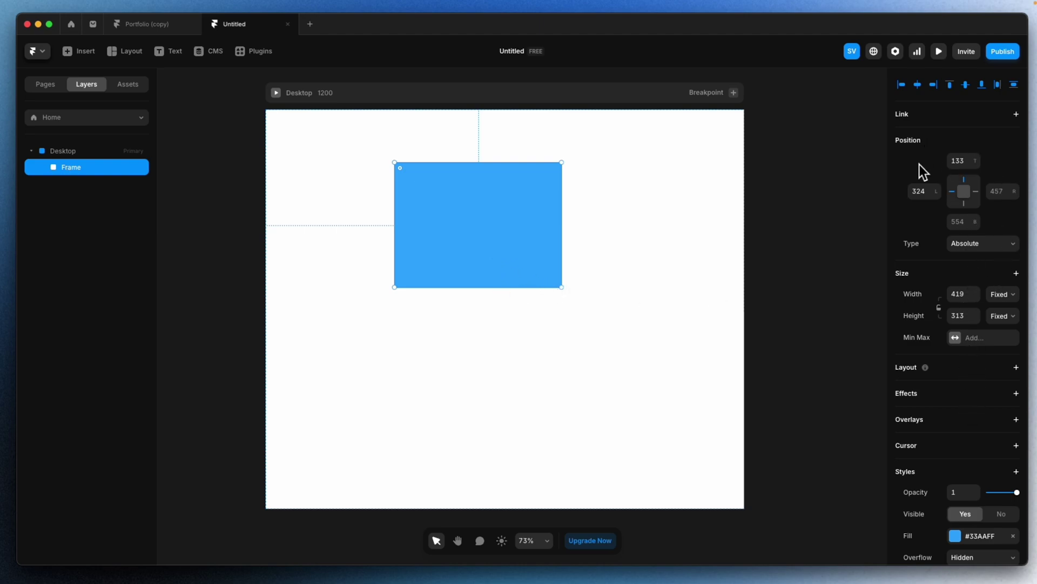
scroll(924, 378, "down", 1)
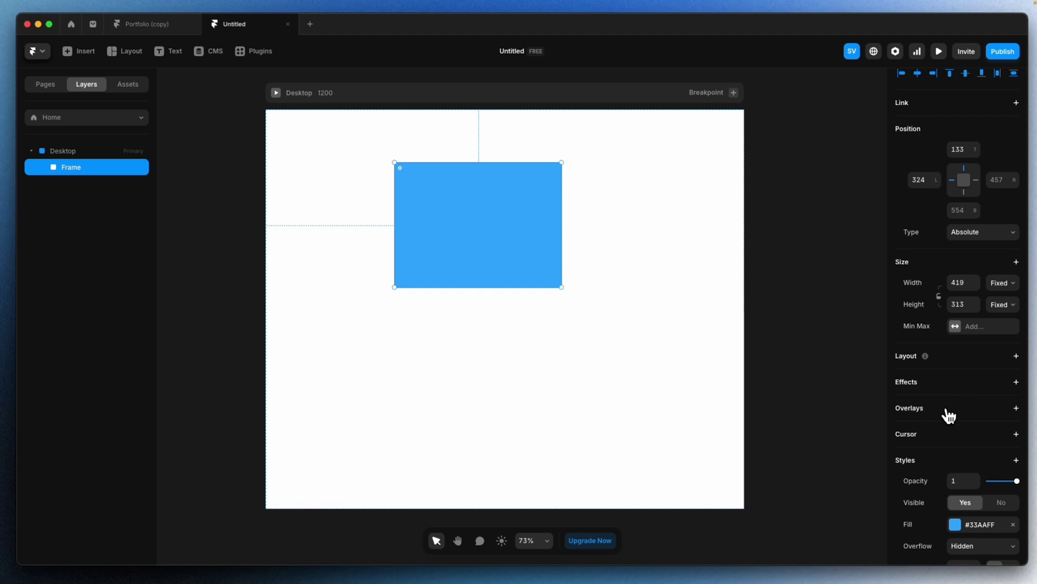
scroll(991, 448, "down", 5)
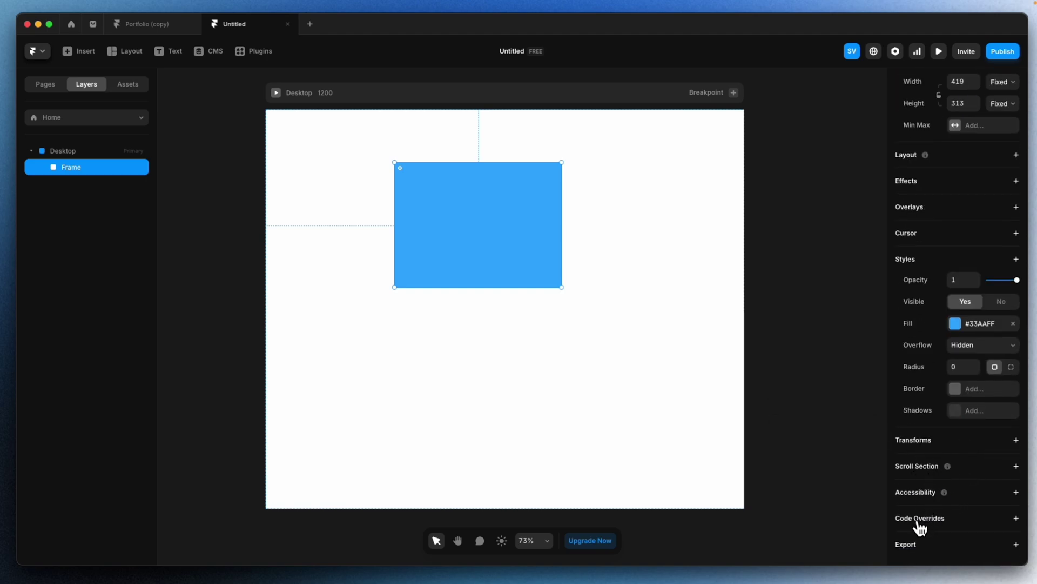
scroll(922, 340, "up", 5)
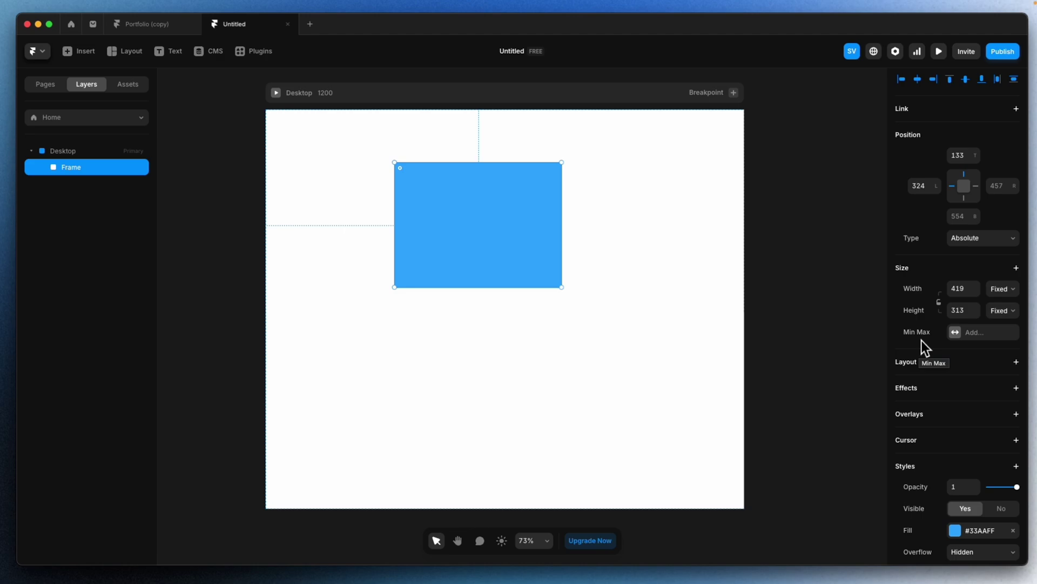
Switch to the Portfolio (copy) project and look through the finished portfolio site in its preview
left_click(157, 27)
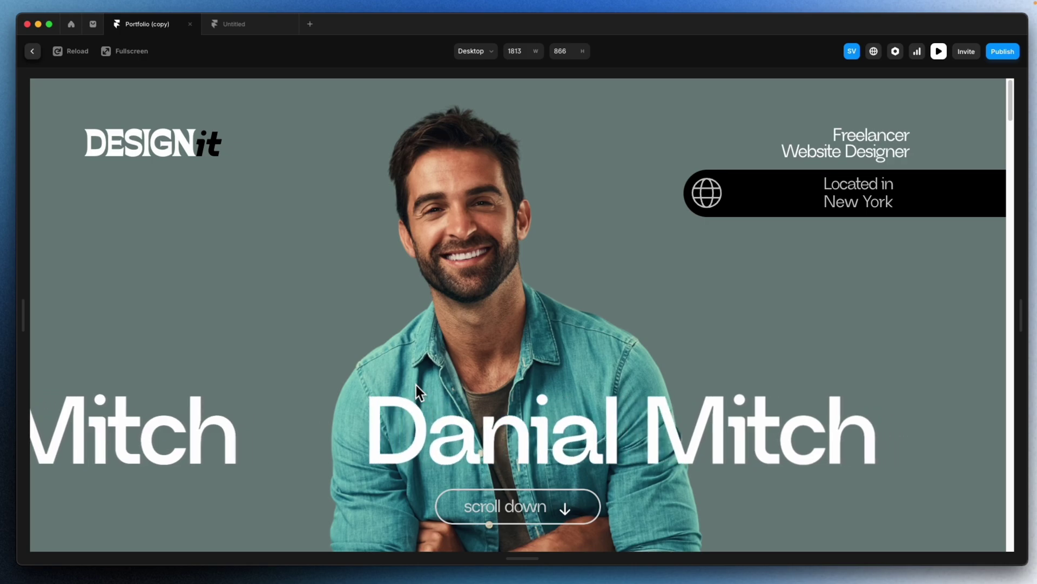
scroll(416, 385, "down", 10)
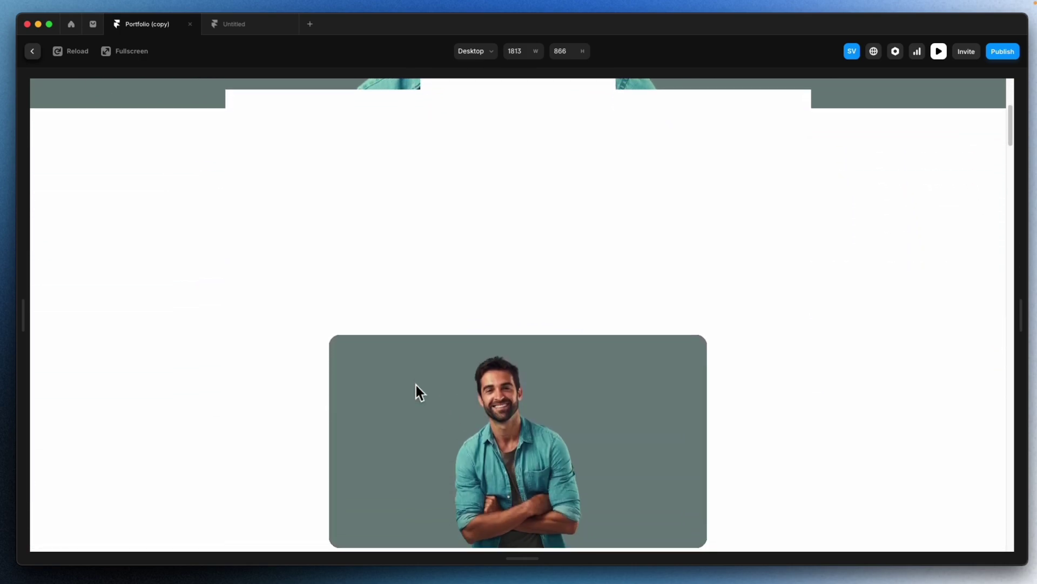
scroll(417, 391, "down", 5)
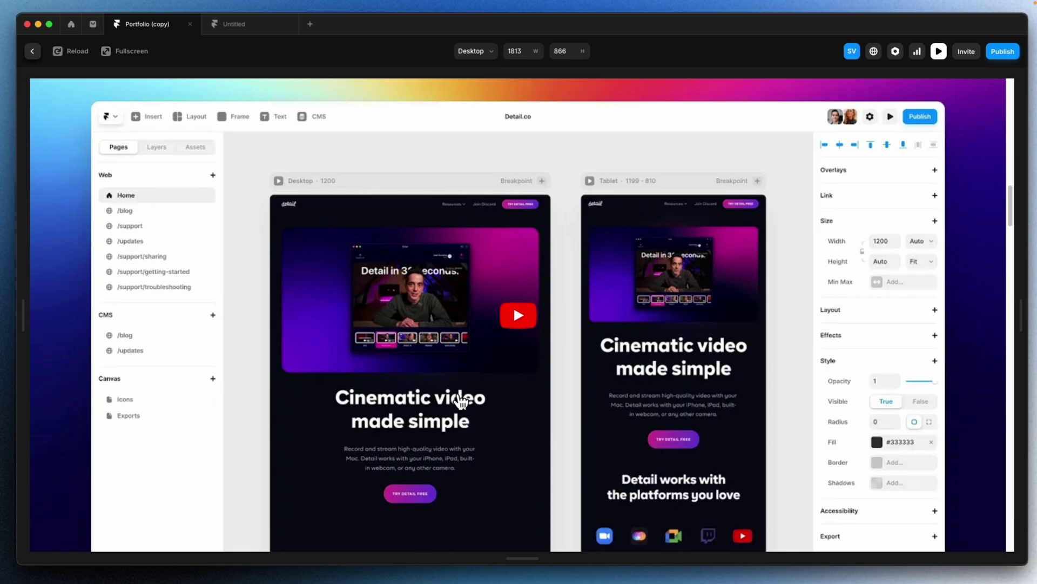
scroll(469, 416, "down", 2)
scroll(466, 410, "down", 4)
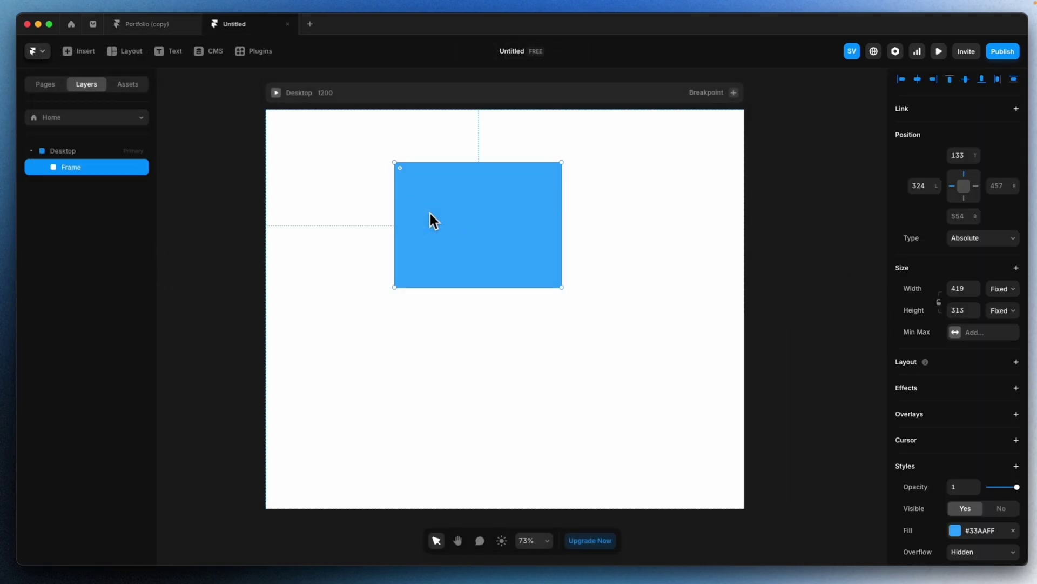
Delete the blue frame from the Desktop page of the Untitled project
key("Delete")
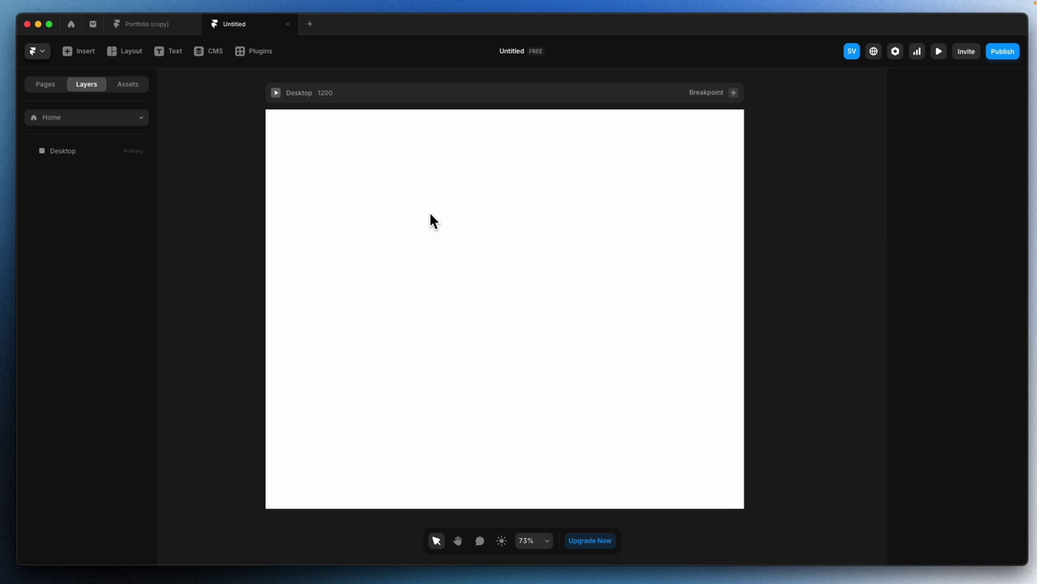
left_click_drag(433, 220, 441, 213)
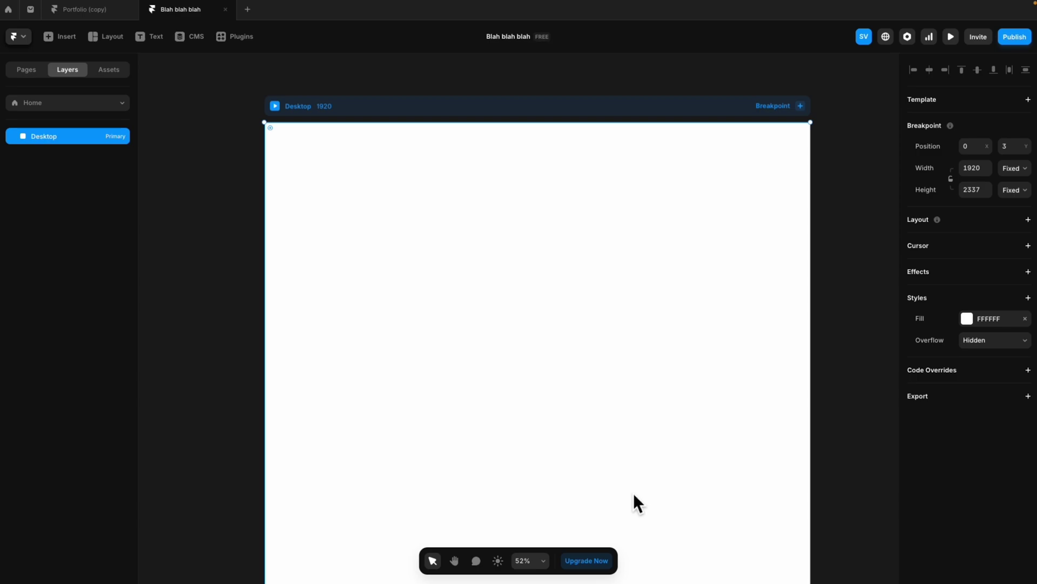
Try the canvas zoom controls: zoom in and out, zoom to 100% and zoom to the selected Desktop page
scroll(574, 411, "down", 5)
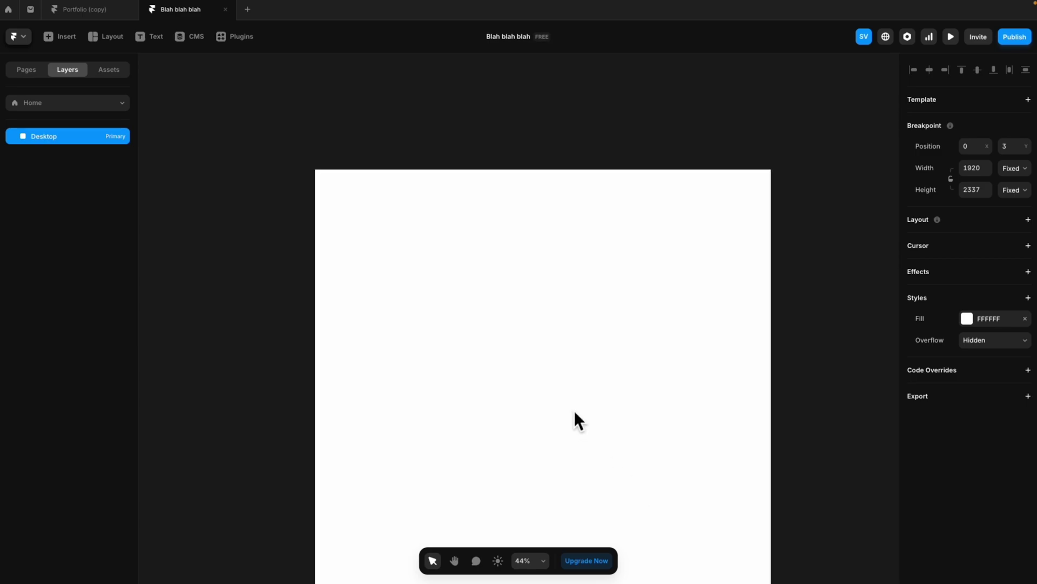
scroll(573, 410, "up", 5)
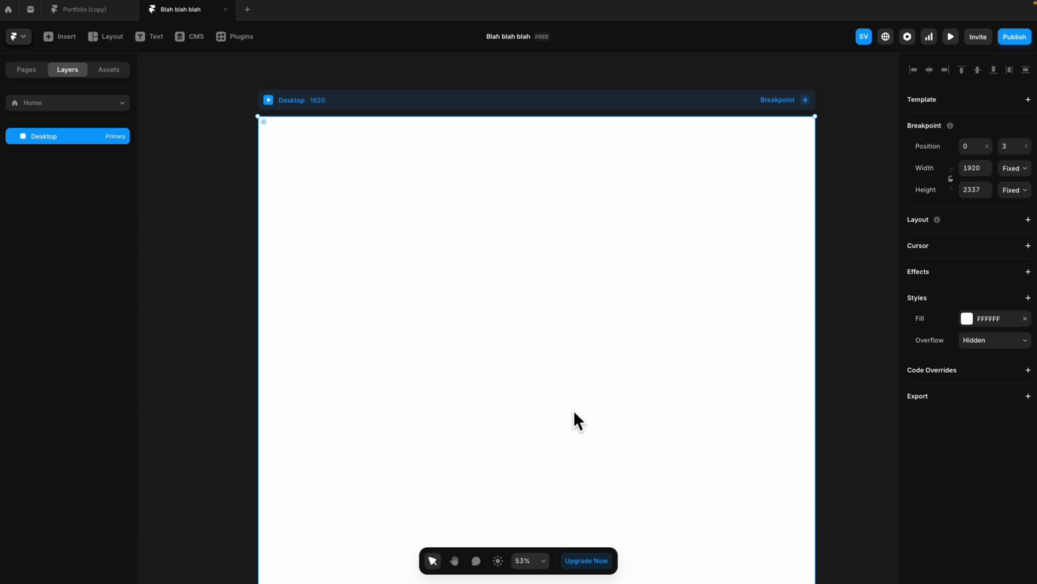
key("shift+0")
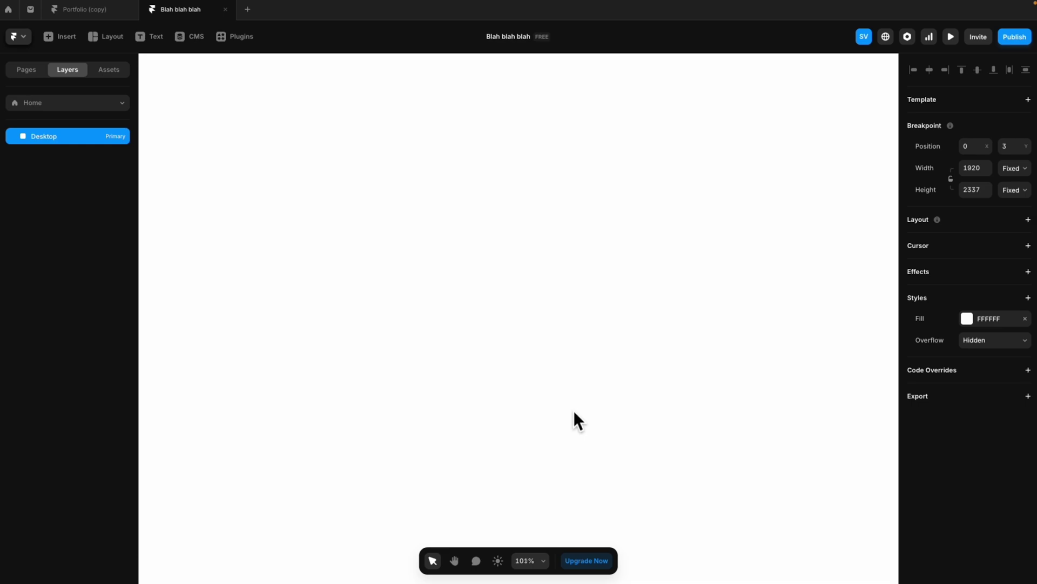
key("ctrl+minus")
key("ctrl+minus")
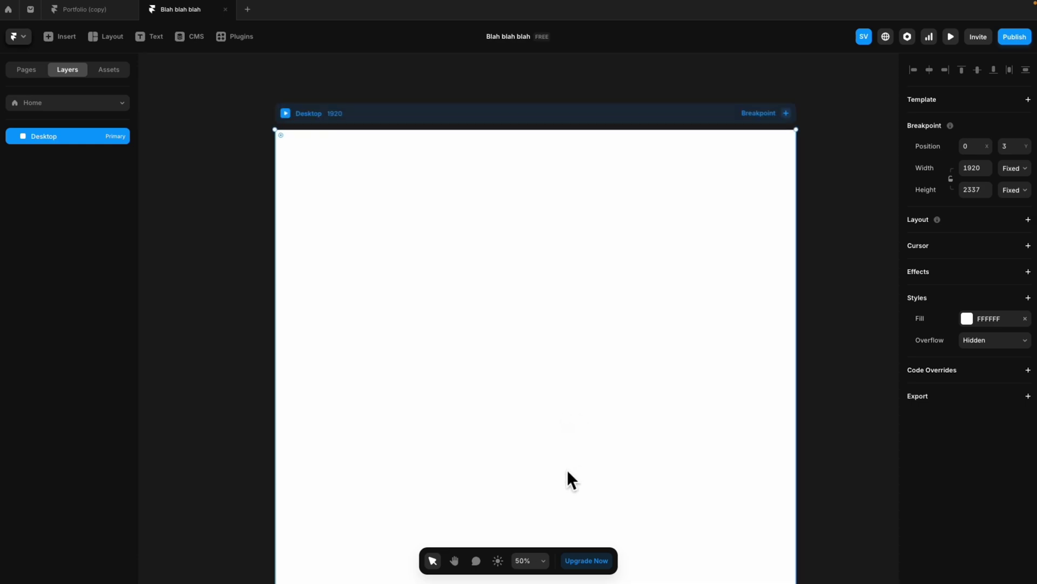
left_click(545, 561)
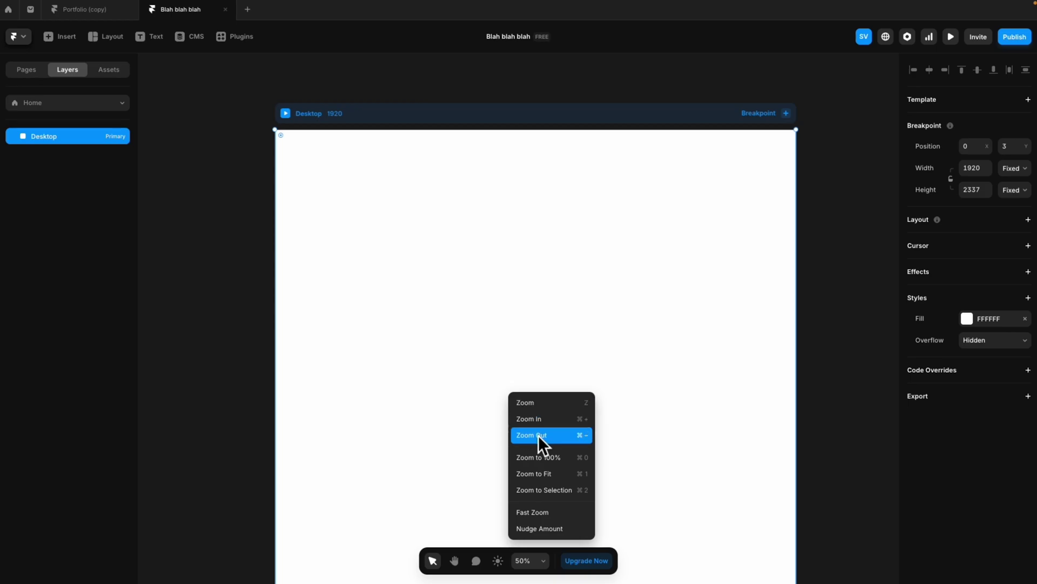
left_click(537, 421)
left_click(527, 561)
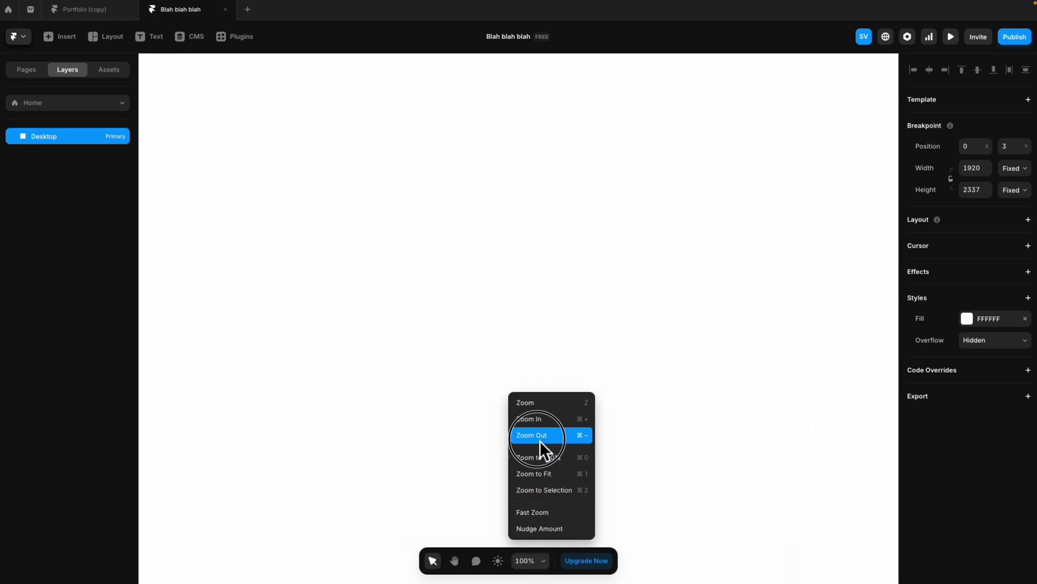
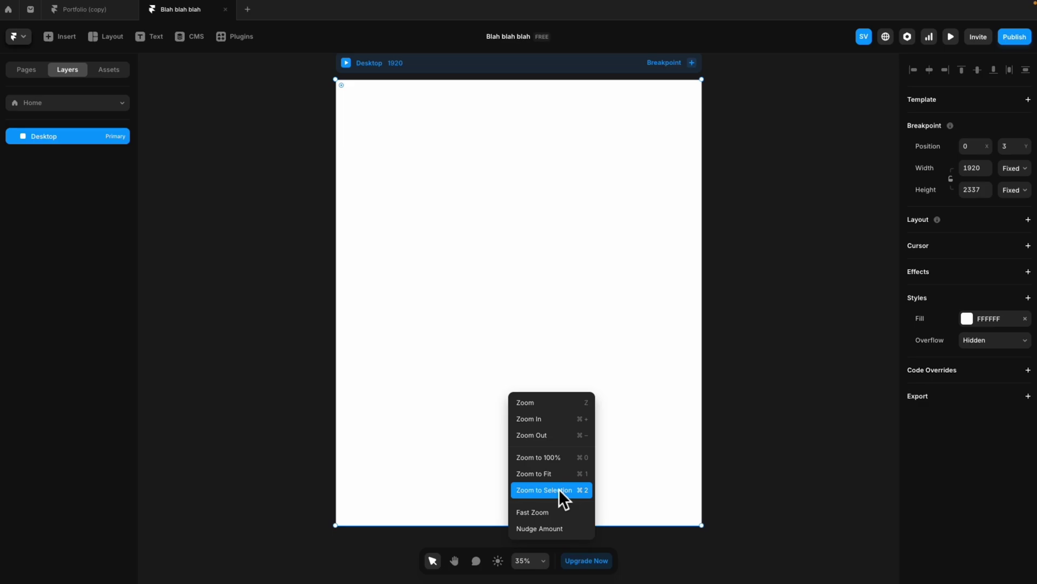
left_click(551, 488)
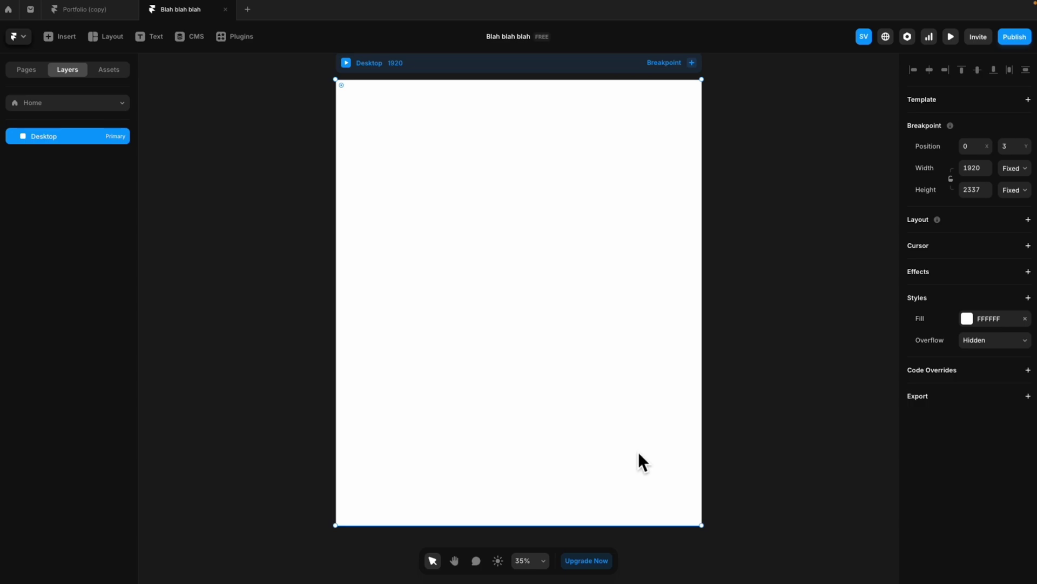
Try moving around the canvas with the Hand tool and by scrolling, keeping the whole Desktop page in view
key("h")
mouse_move(646, 461)
left_mouse_down()
mouse_move(551, 459)
mouse_move(540, 497)
mouse_move(709, 481)
mouse_move(653, 468)
left_mouse_up()
key("v")
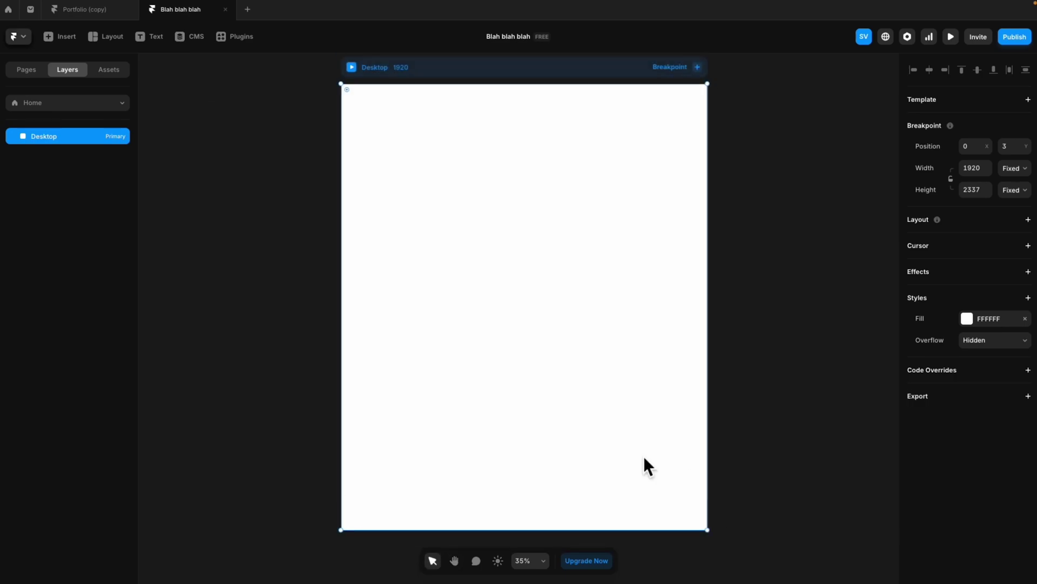
scroll(645, 459, "down", 1)
scroll(644, 458, "up", 1)
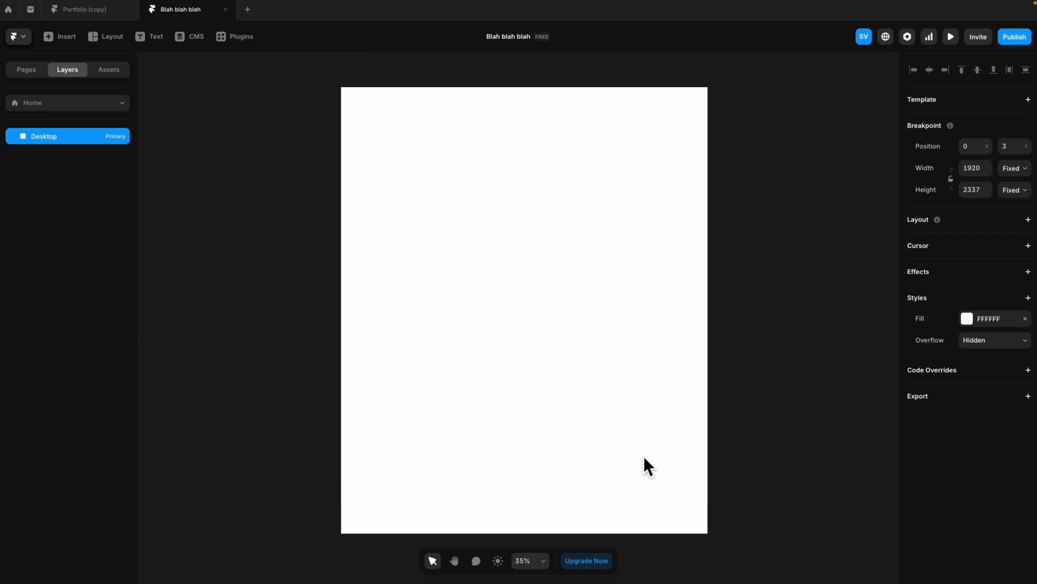
scroll(645, 458, "down", 1)
scroll(644, 455, "down", 8)
scroll(643, 455, "up", 9)
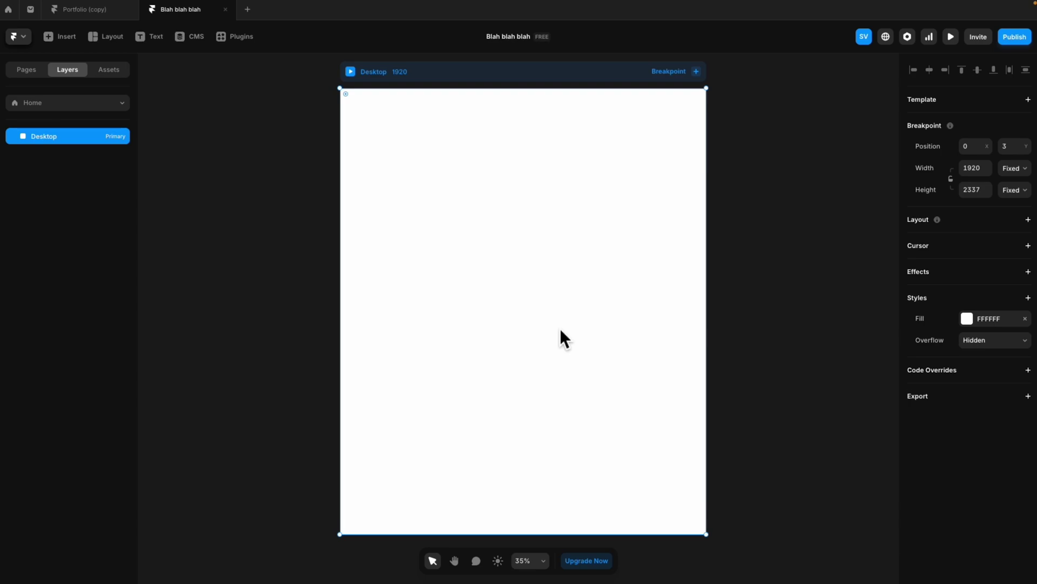
Draw a frame about 1667 × 882 across the upper part of the Desktop page
key("f")
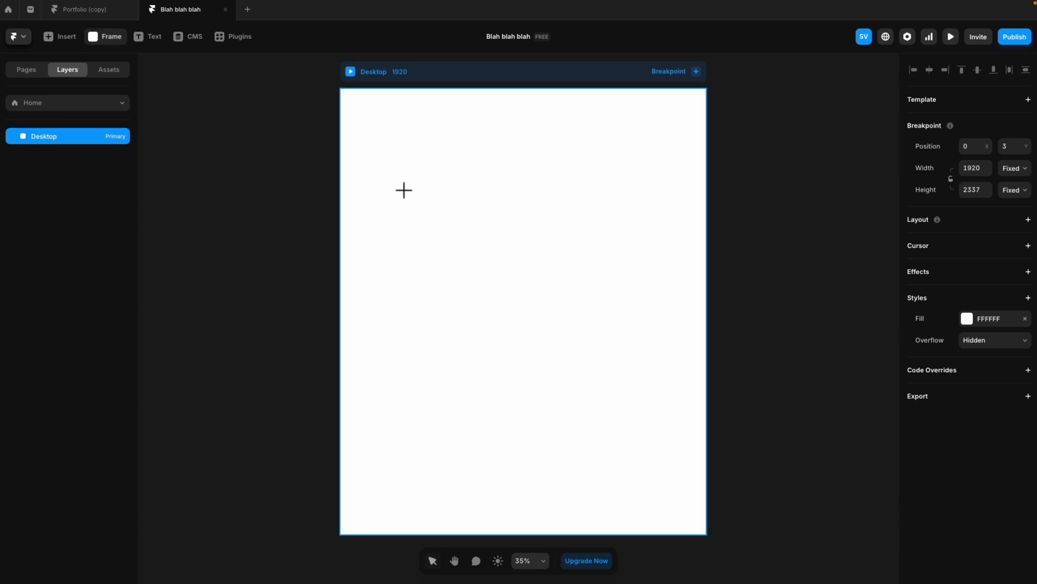
left_click_drag(358, 117, 690, 298)
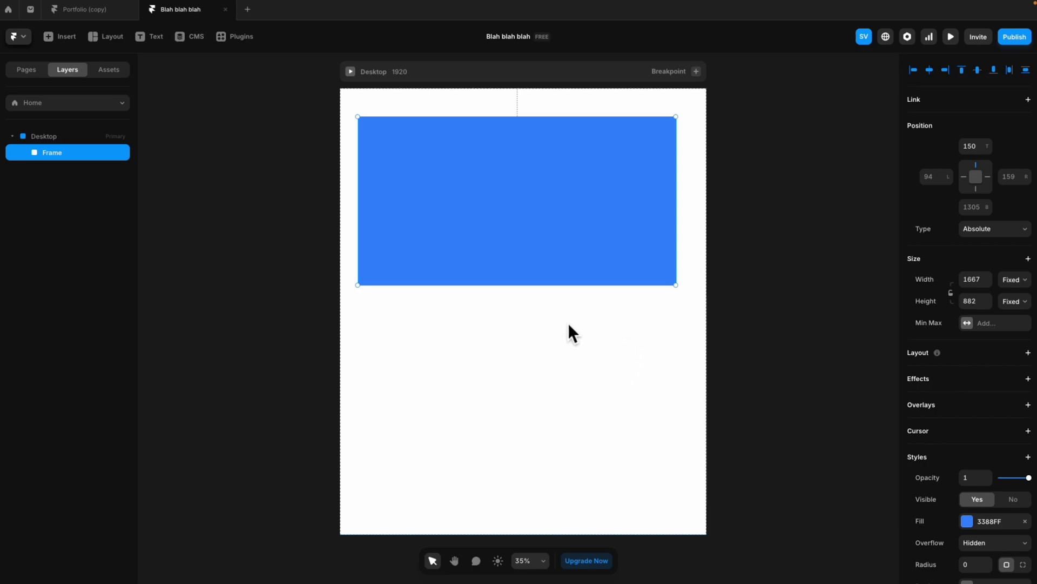
Duplicate the blue frame on the Desktop page and move the copy directly below the original, at a top position of 1080
right_click(549, 193)
mouse_move(569, 346)
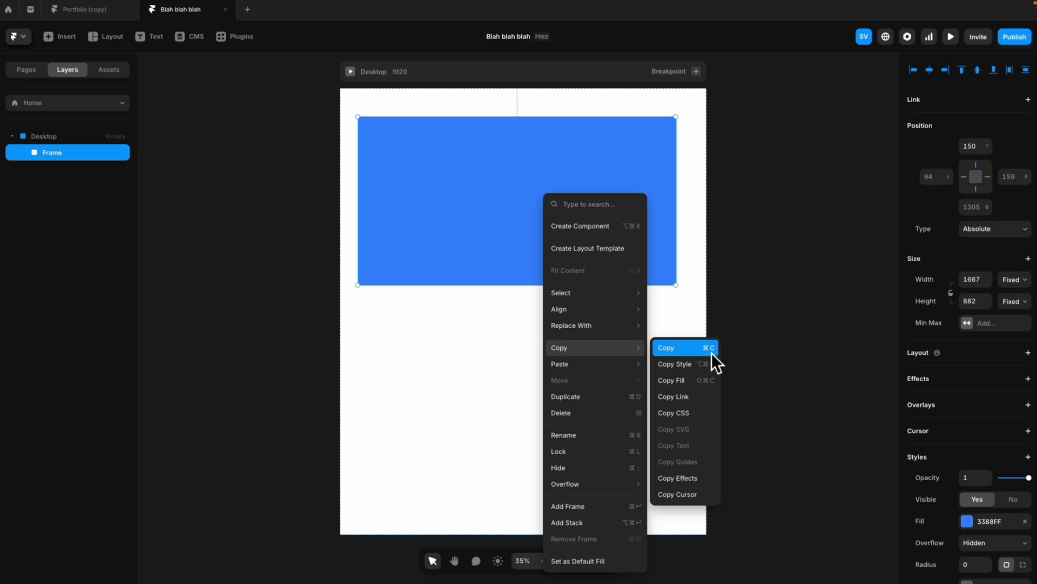
mouse_move(579, 366)
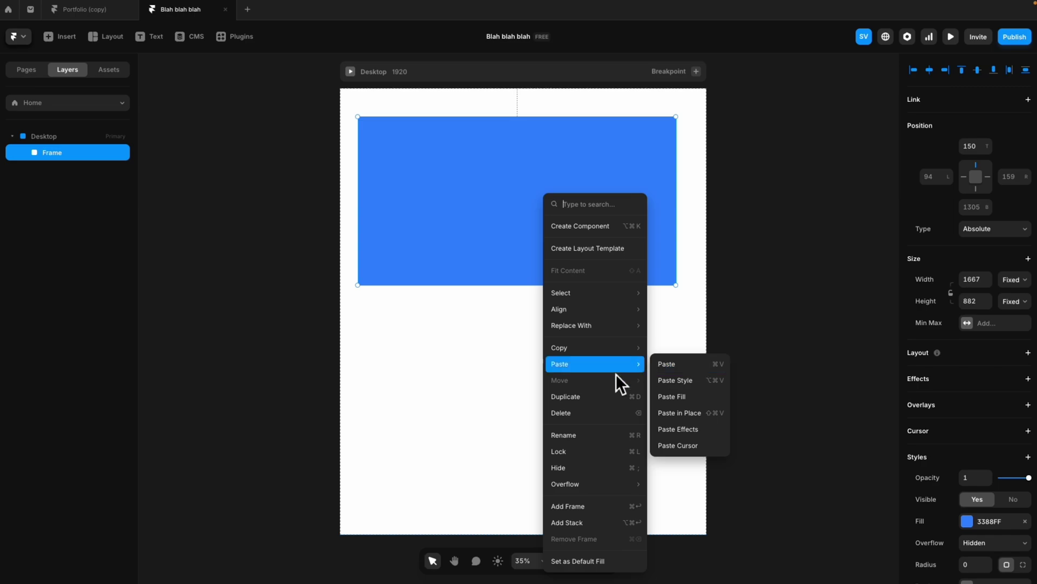
left_click(599, 398)
left_click_drag(541, 218, 547, 372)
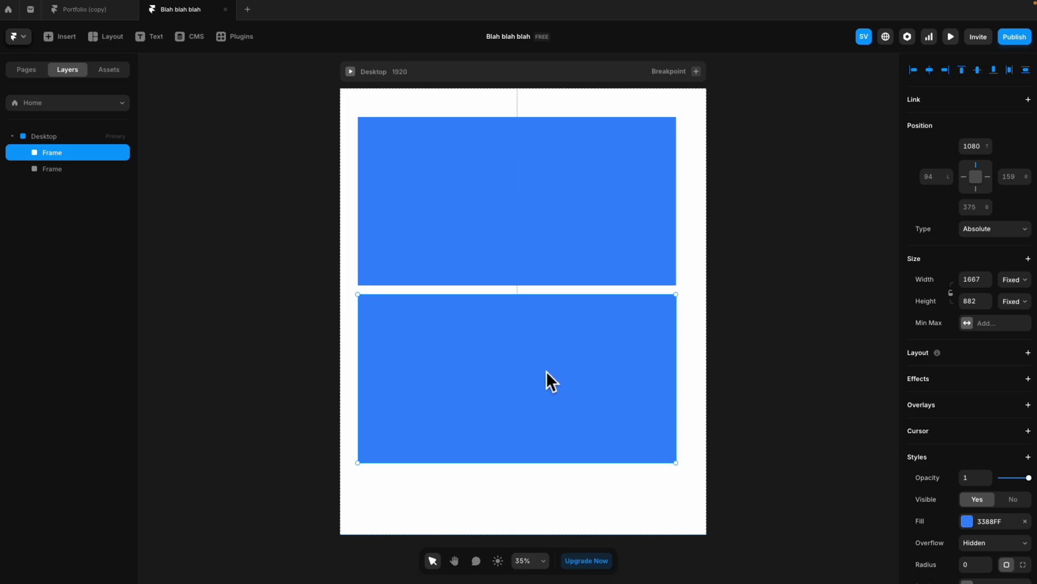
Look through the available editing commands and delete the lower copy of the blue frame
left_click(24, 32)
mouse_move(27, 144)
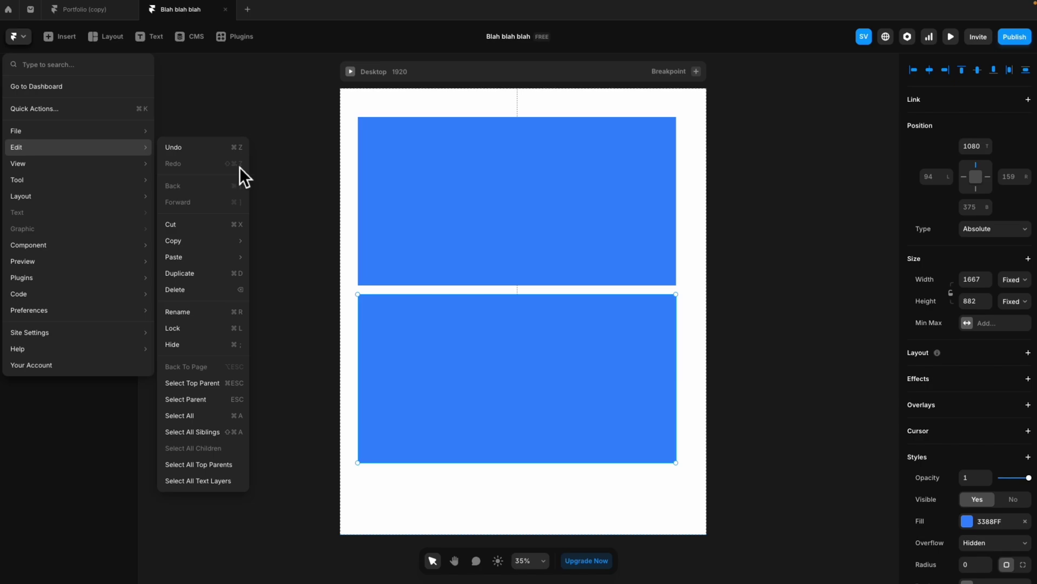
left_click(280, 173)
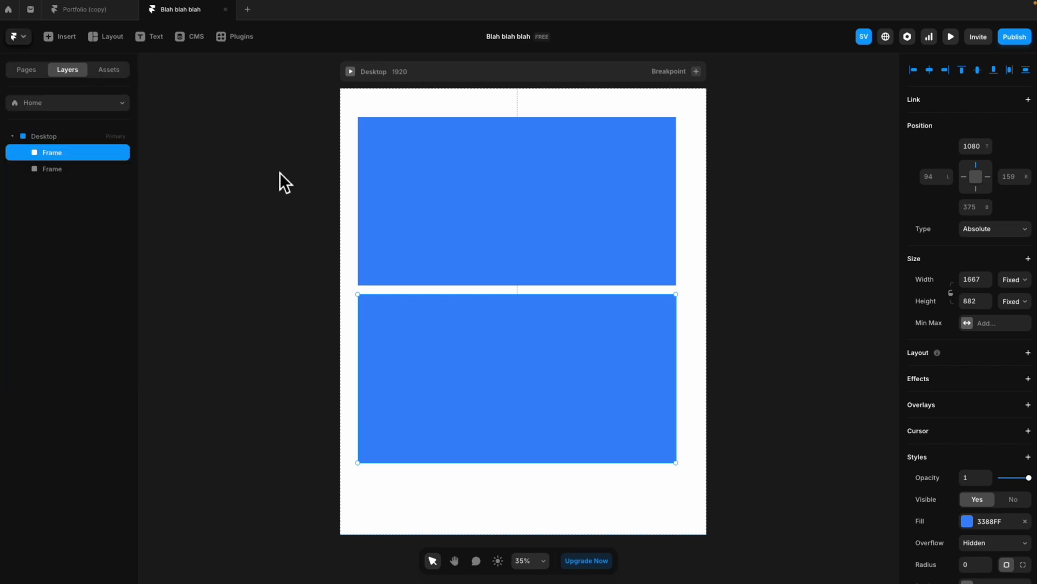
key("Delete")
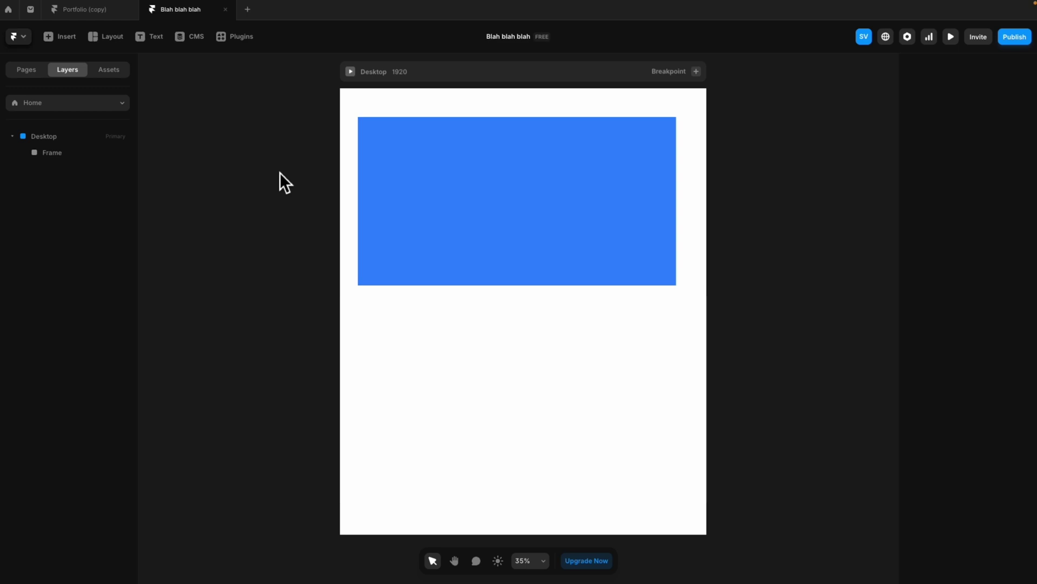
Place another copy of the remaining blue frame below it, with its top at 1080
left_click(521, 197)
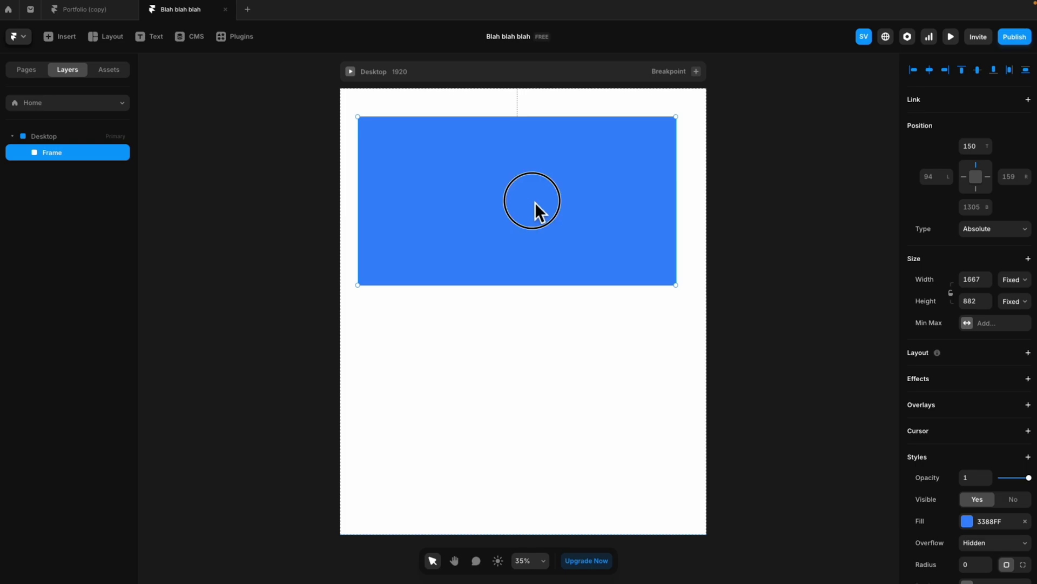
left_click_drag(535, 202, 534, 381)
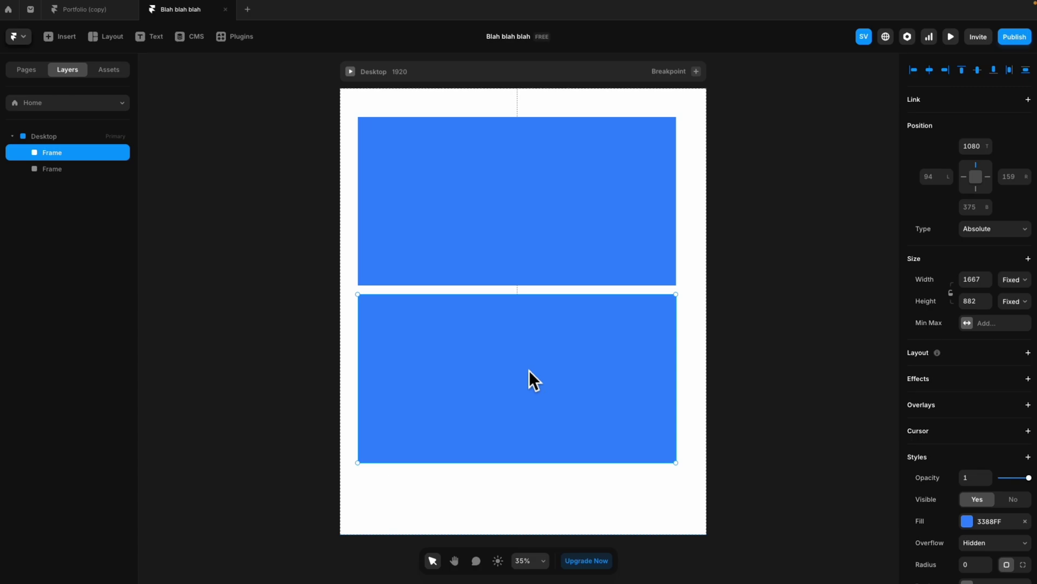
Delete both blue frames so the Desktop page is empty
right_click(489, 319)
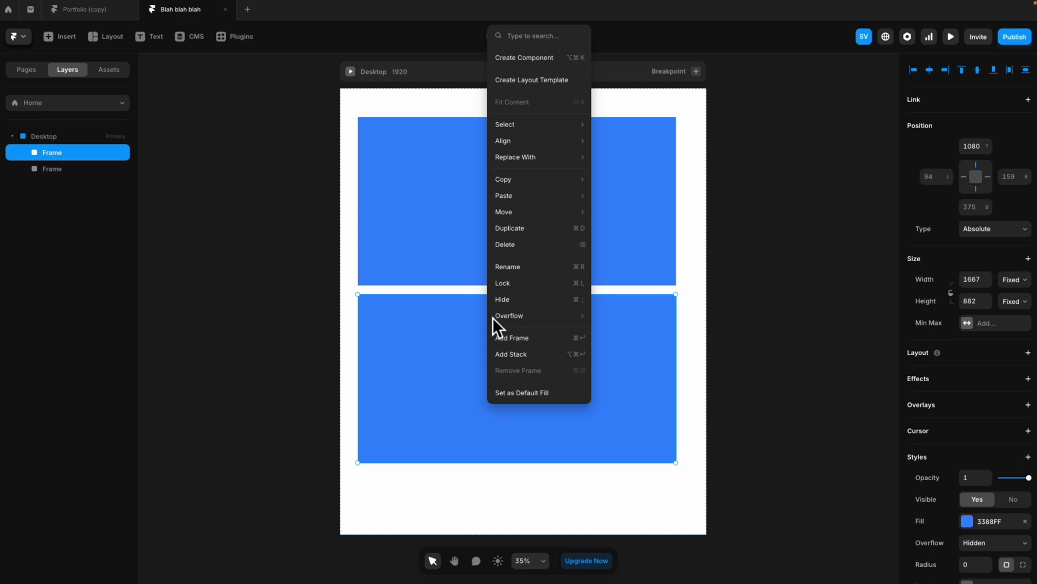
left_click(498, 247)
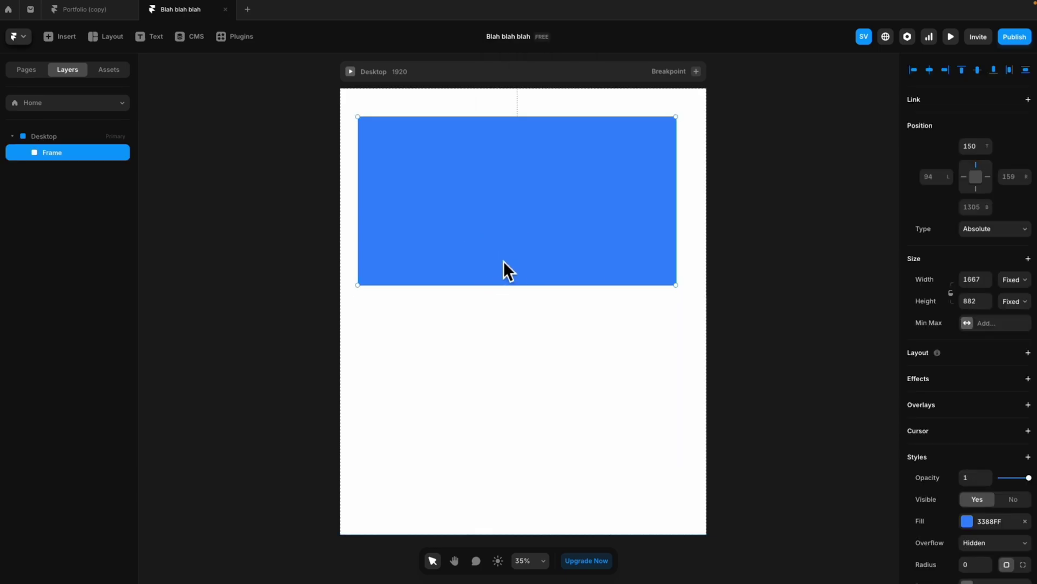
key("Delete")
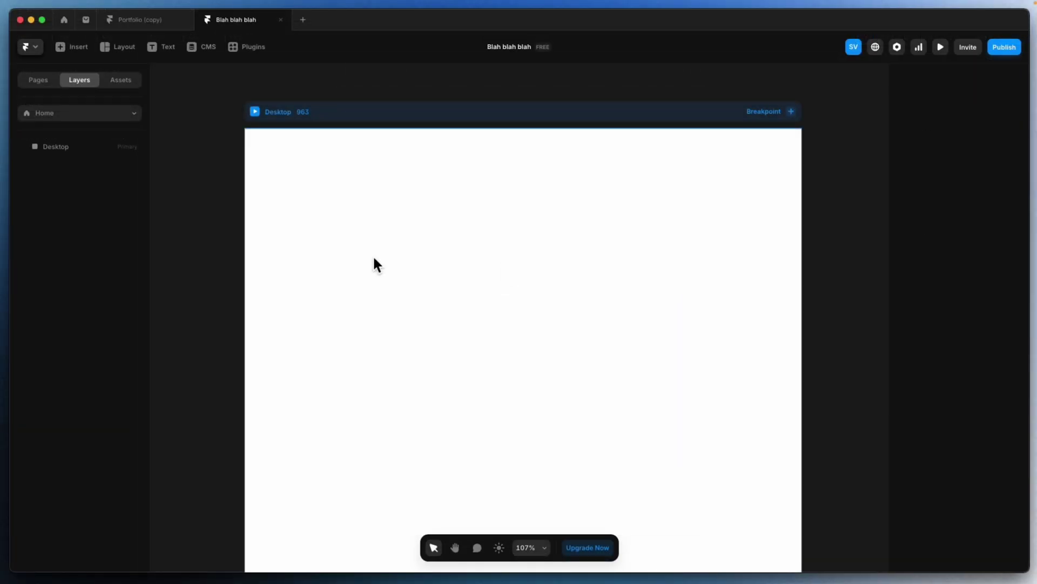
Shrink the Portfolio (copy) preview to about 1593 × 761 and look at how its hero section responds
left_click(157, 19)
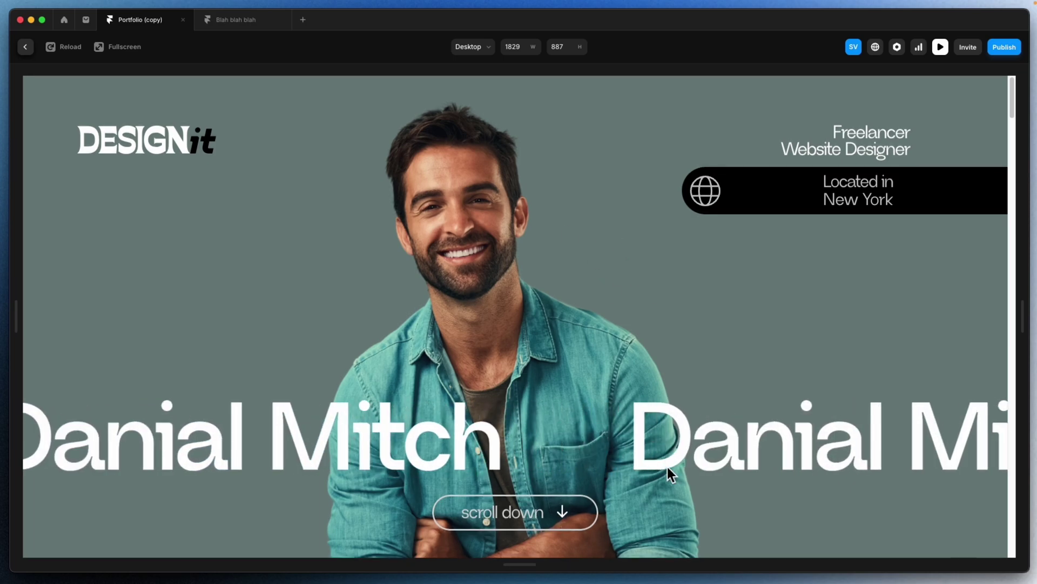
left_click_drag(534, 568, 535, 536)
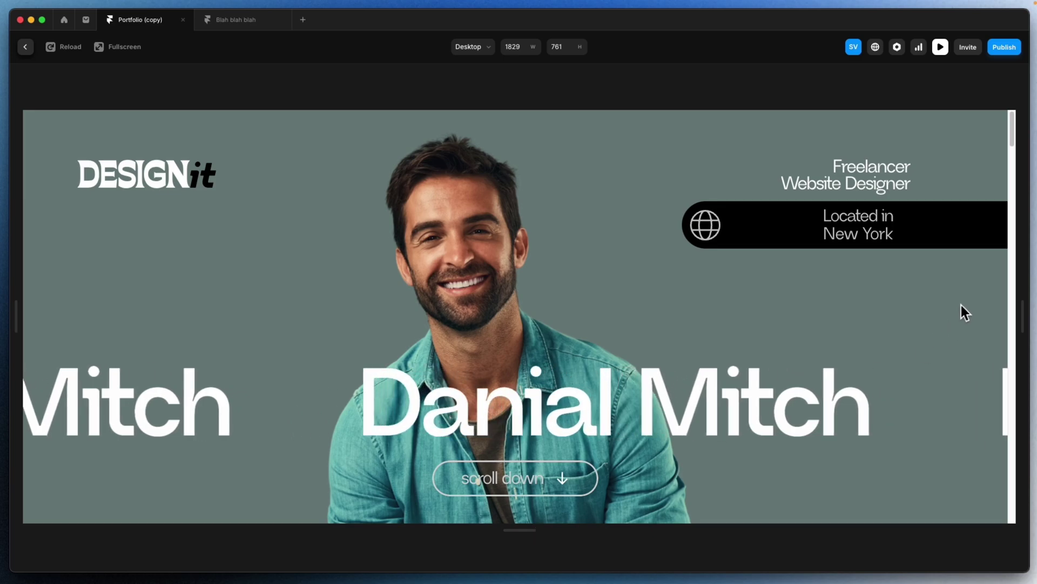
left_click_drag(1028, 317, 959, 319)
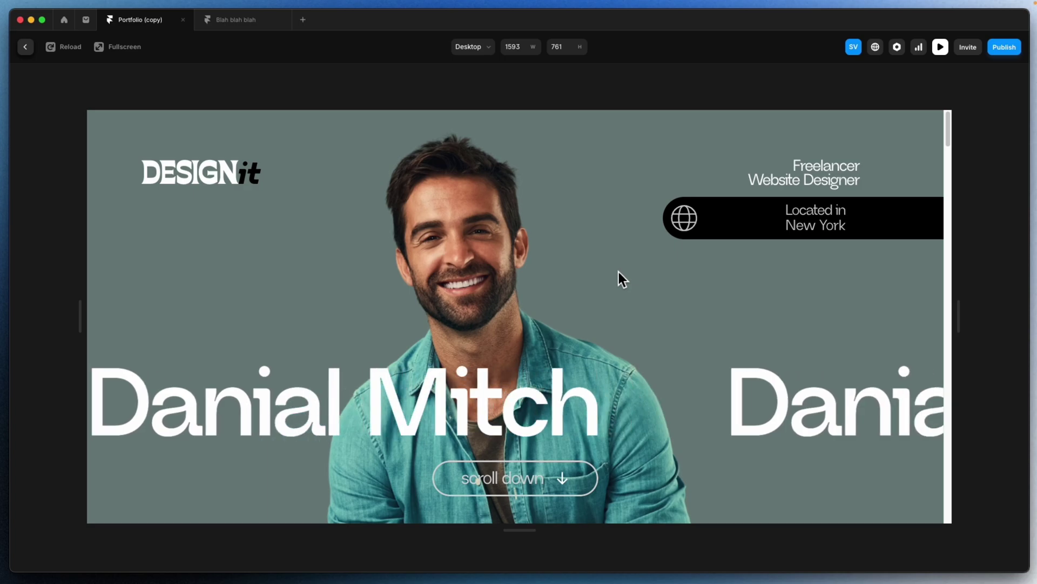
scroll(620, 344, "down", 3)
scroll(621, 343, "up", 4)
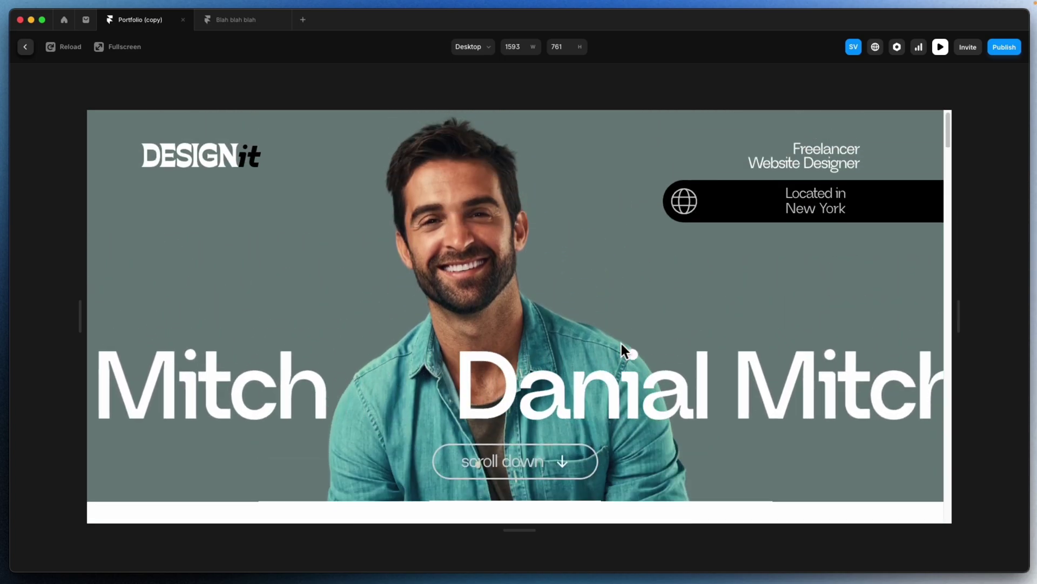
Return to the Blah blah blah project and draw a frame about 616 × 317 on the upper part of the Desktop page
left_click(264, 31)
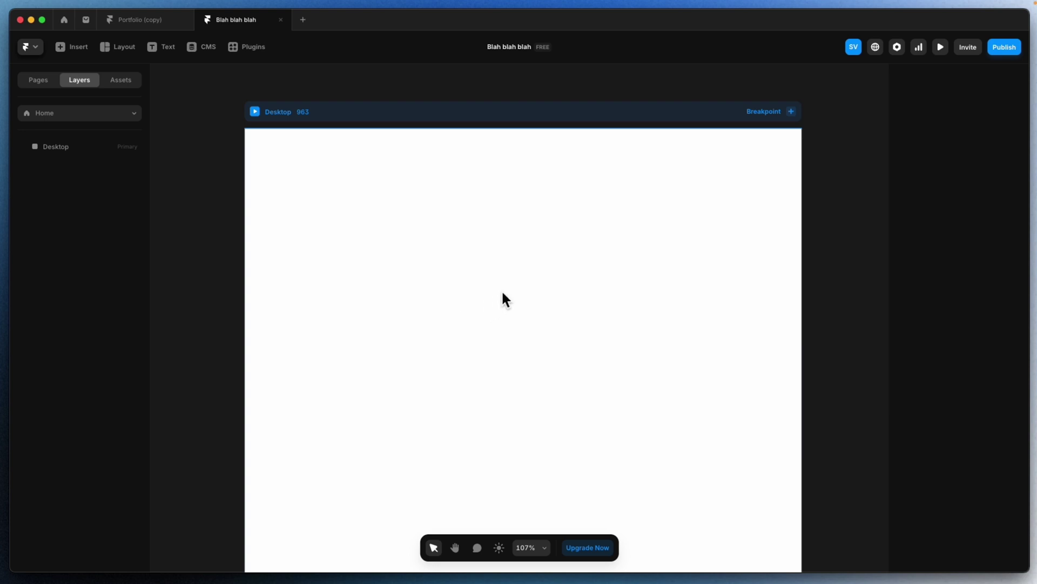
left_click(125, 47)
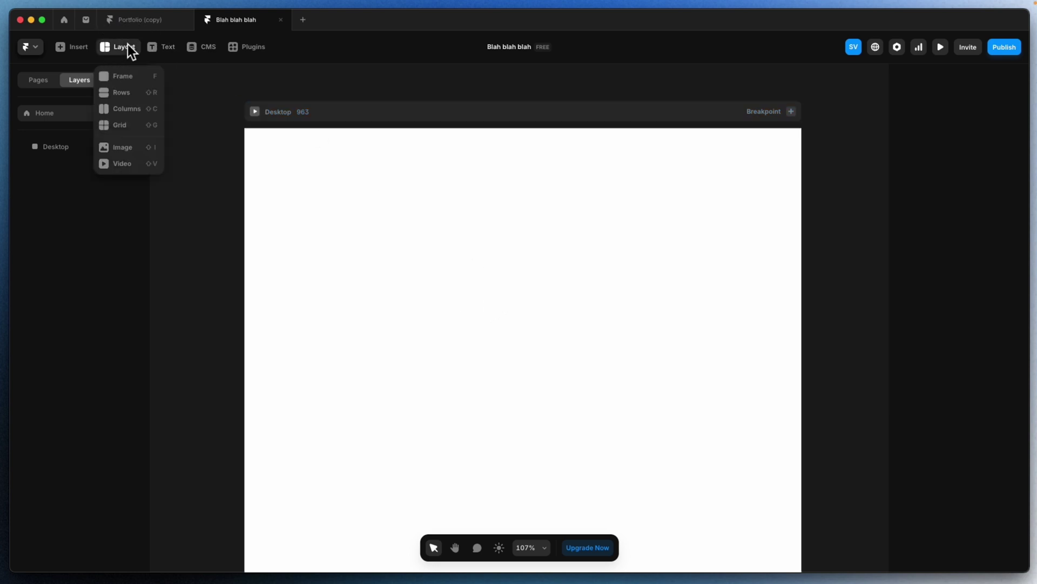
left_click(133, 80)
left_click_drag(322, 162, 680, 347)
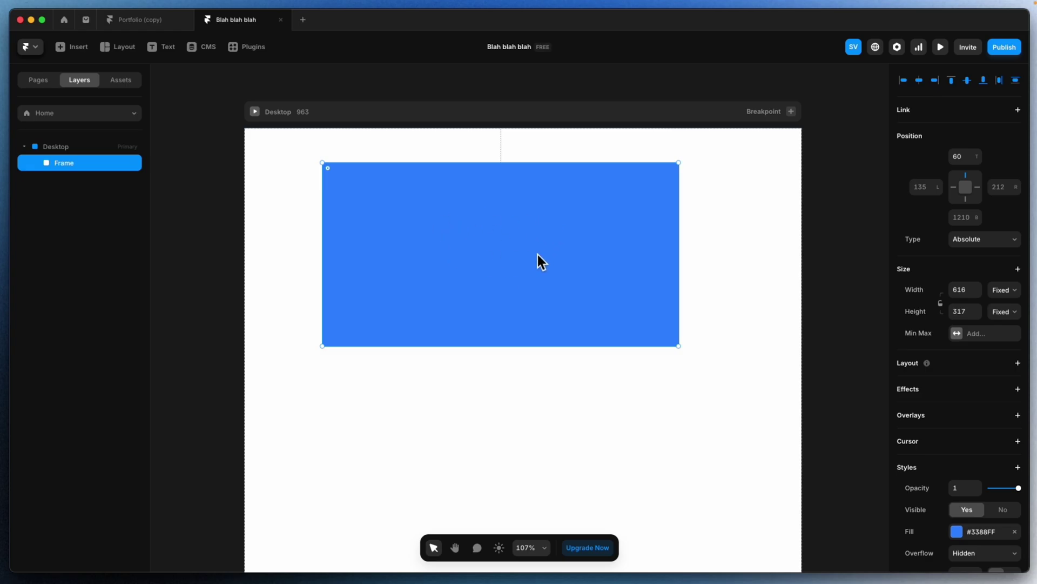
Narrow the Portfolio (copy) preview to about 1515 wide to check its responsiveness, and return to the Blah blah blah project
left_click(132, 18)
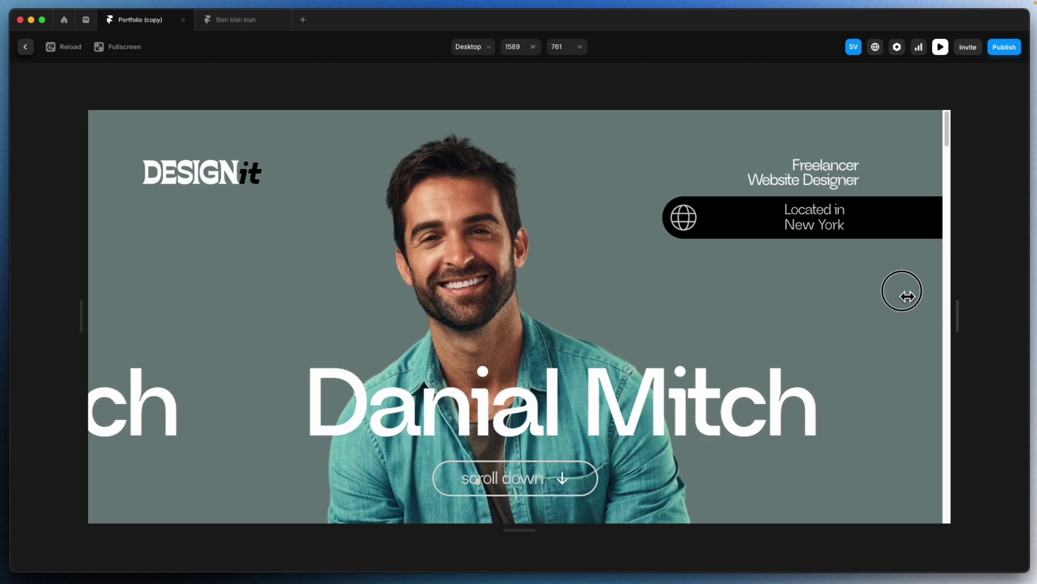
left_click_drag(958, 299, 938, 292)
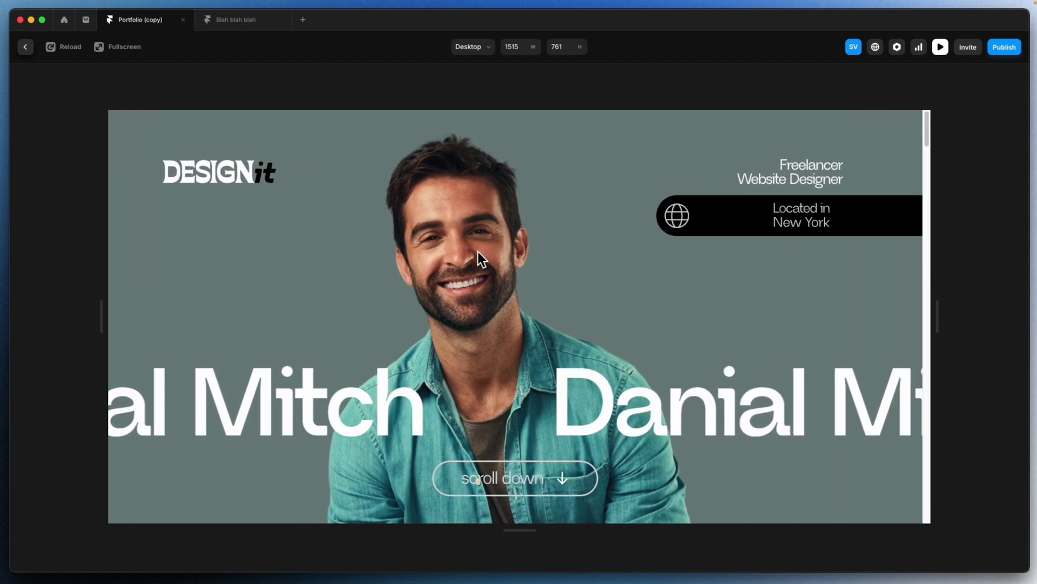
left_click(236, 20)
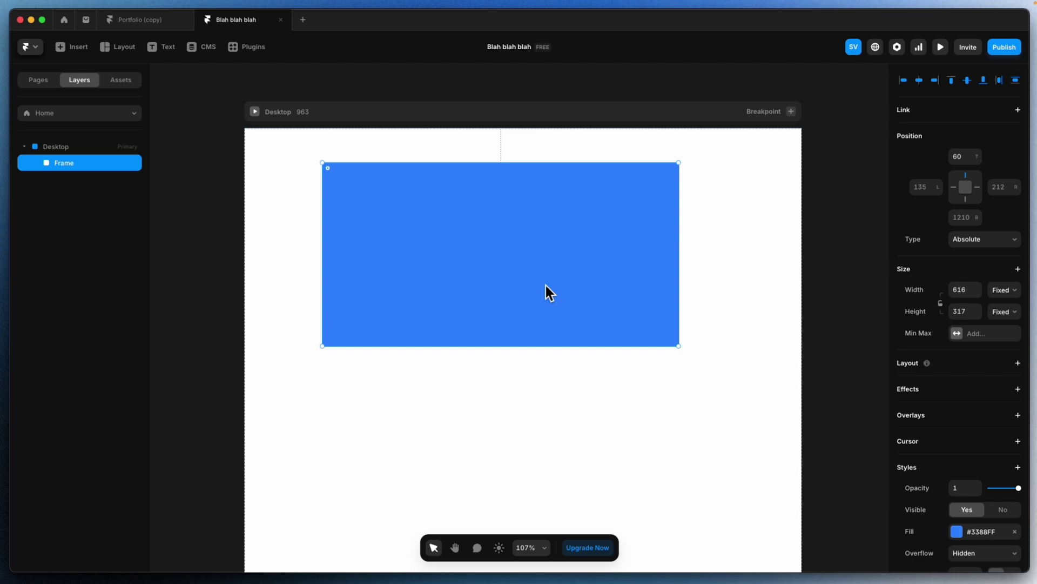
Examine the width sizing options and the position type options of the blue frame without changing them
left_click(1012, 295)
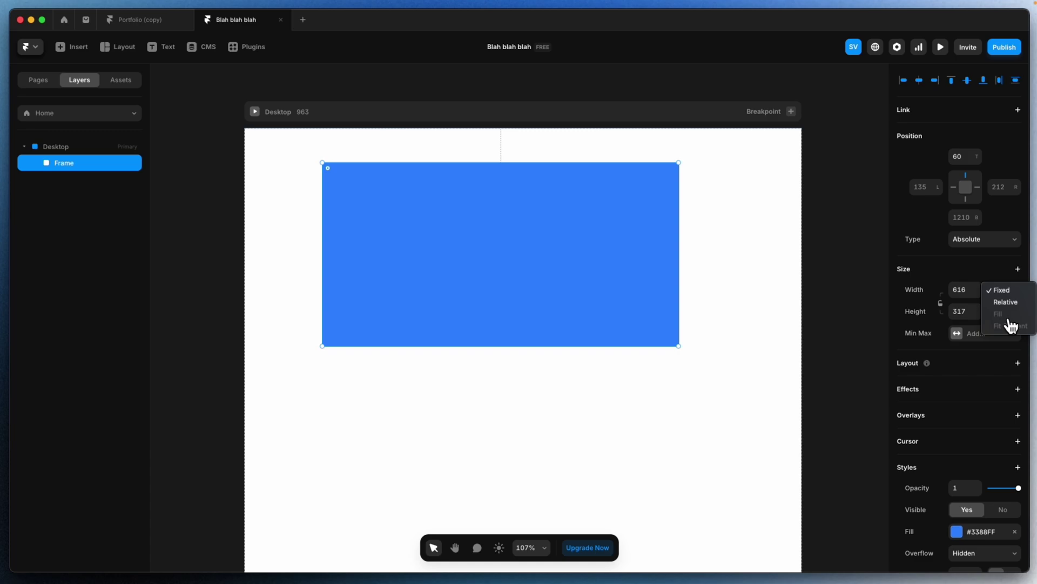
left_click(951, 277)
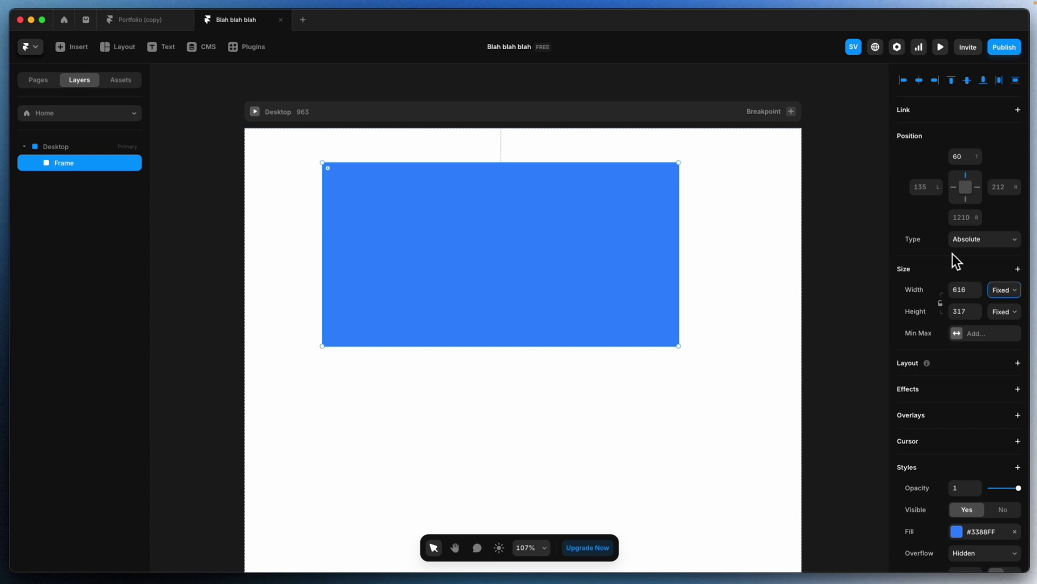
left_click(987, 240)
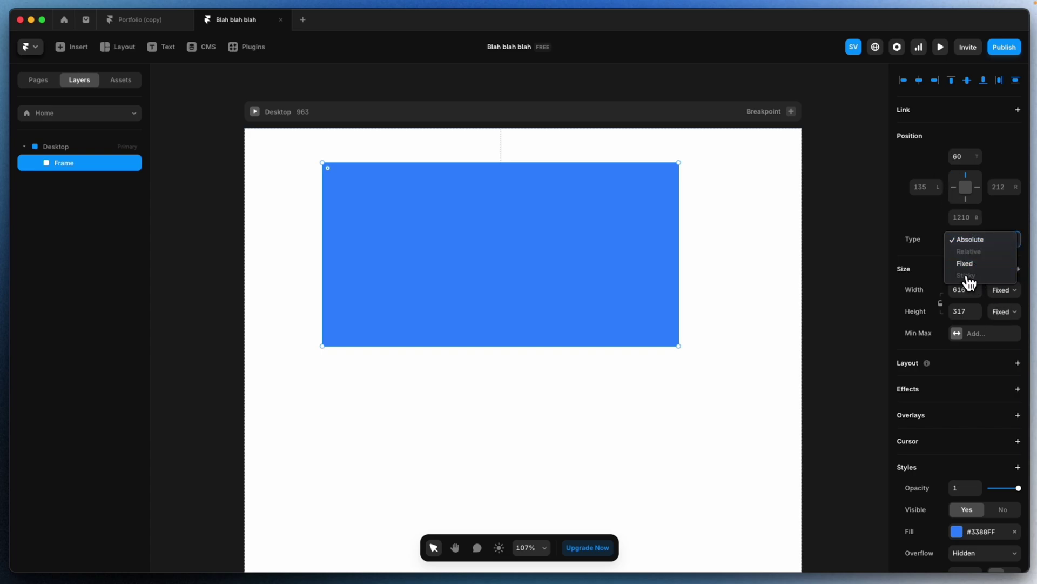
left_click(921, 260)
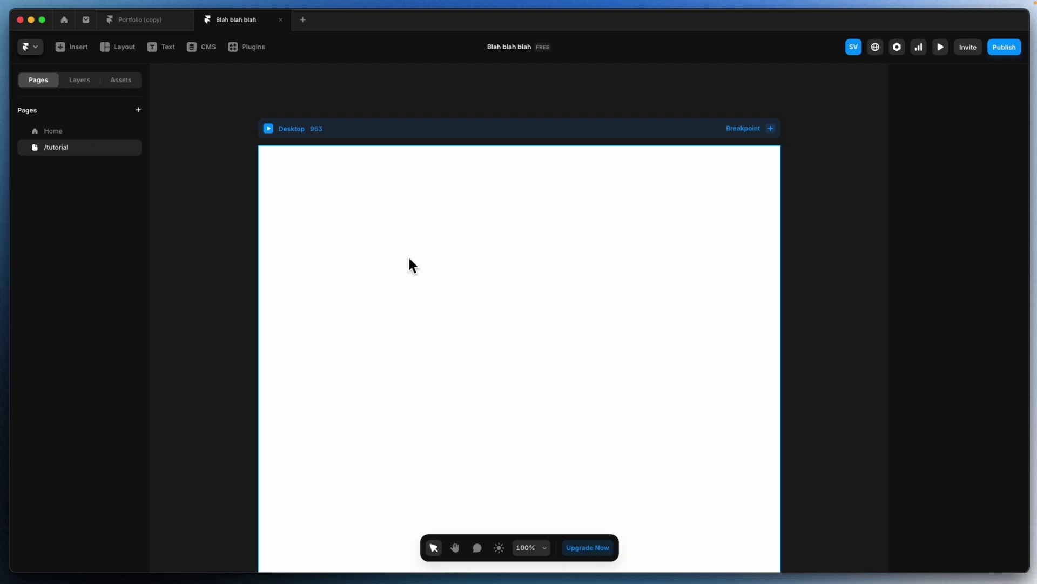
Draw a frame about 494 × 239 on the upper part of the /tutorial page's Desktop breakpoint
key("f")
left_click_drag(378, 203, 646, 332)
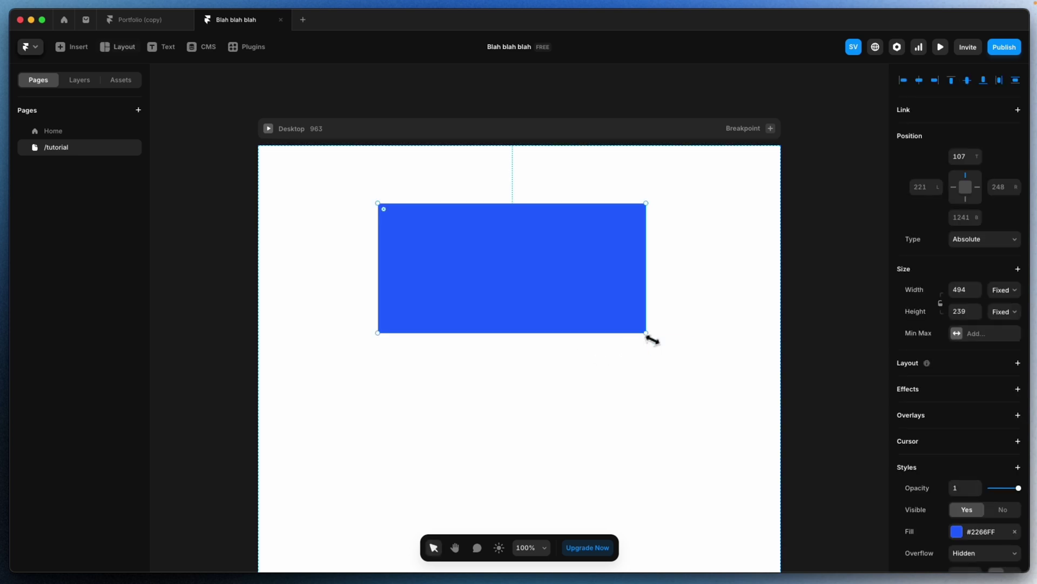
left_click(435, 400)
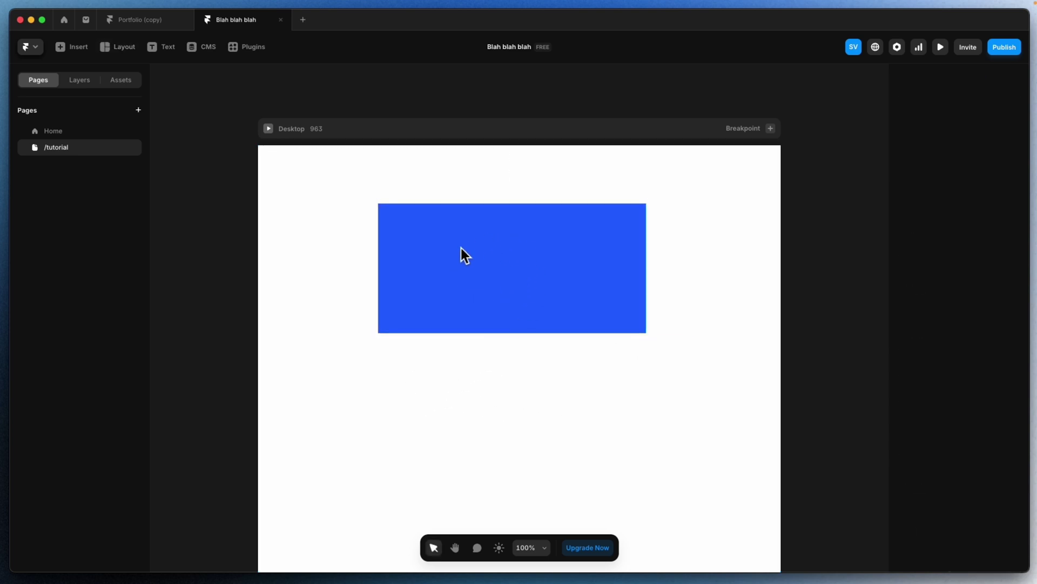
Draw a second frame about 517 × 206 below the blue one and check its position type options
key("f")
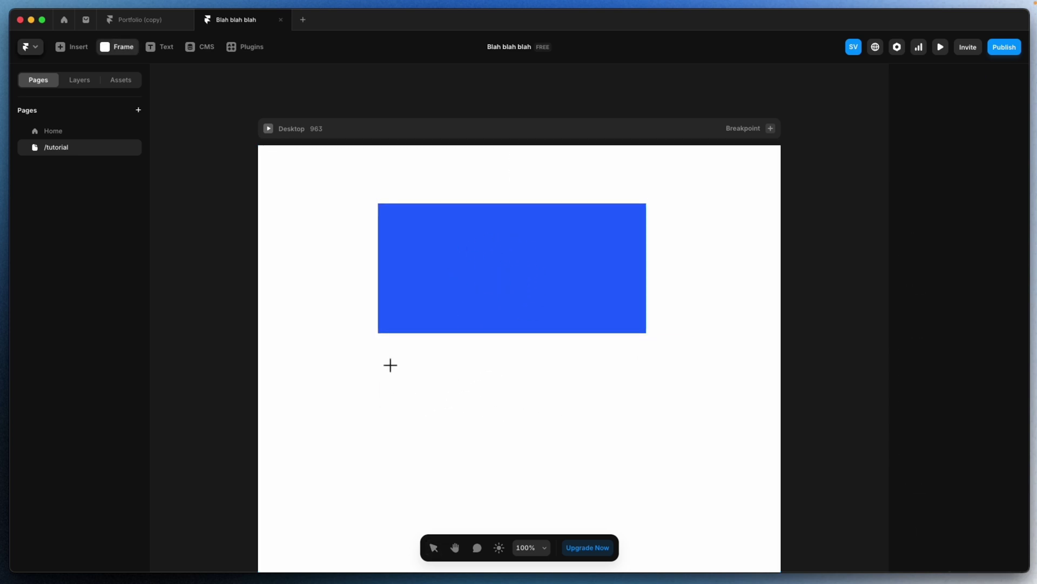
left_click_drag(382, 355, 662, 467)
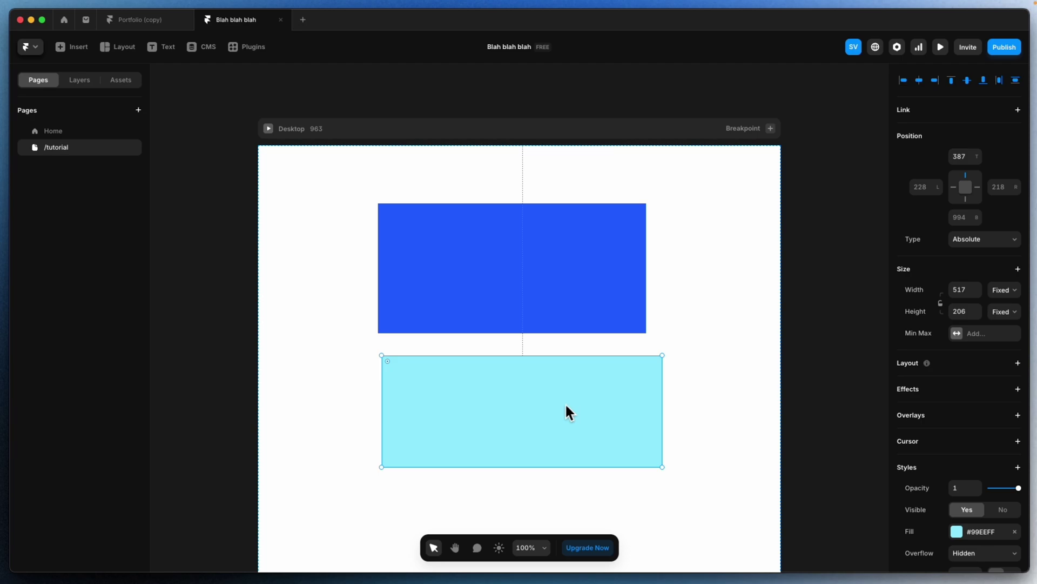
left_click(954, 238)
left_click(967, 238)
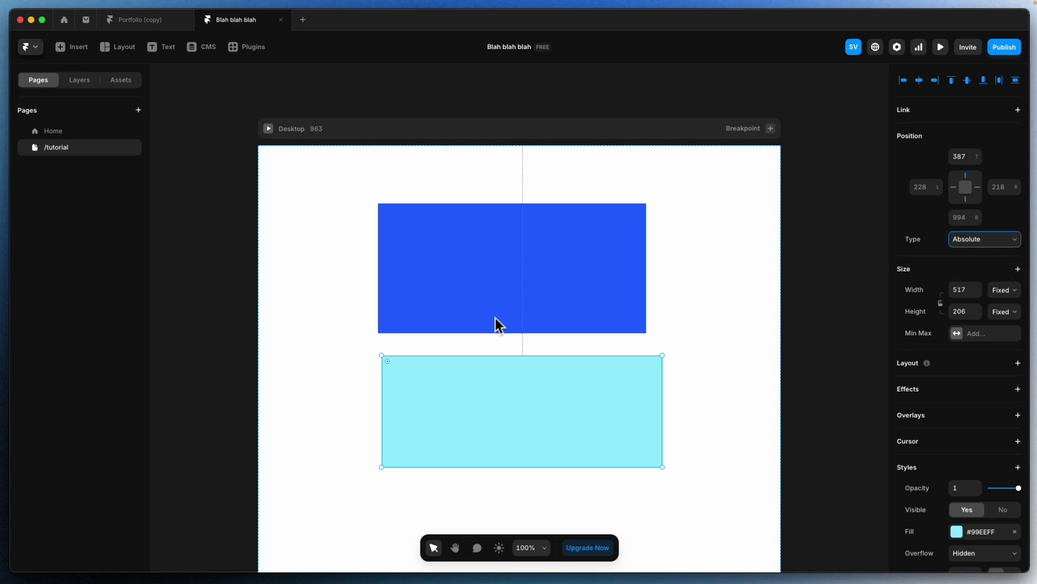
Show the layers of the /tutorial page and add a vertical Stack layout to its Desktop breakpoint
left_click(294, 128)
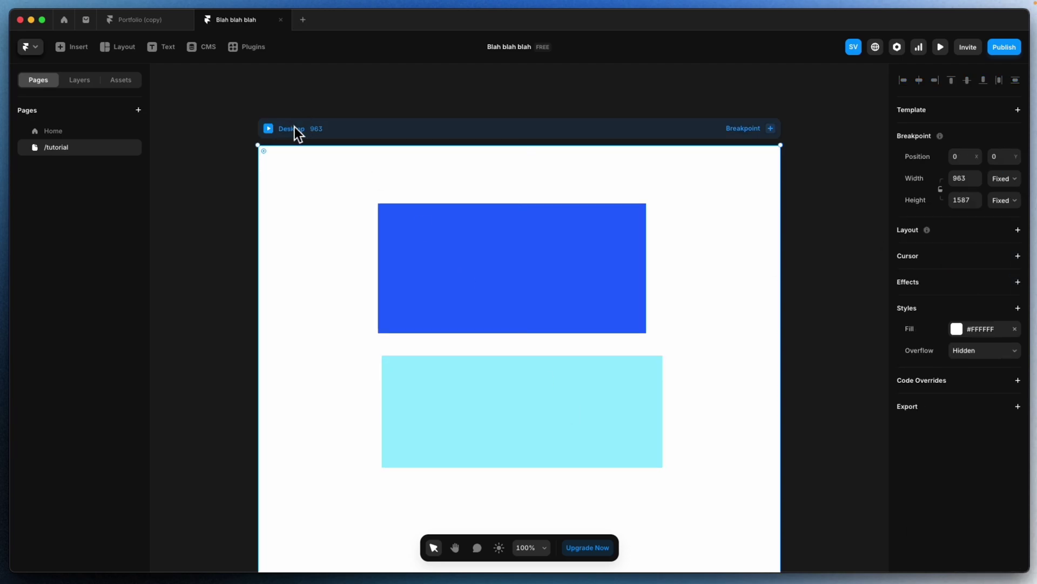
left_click(78, 80)
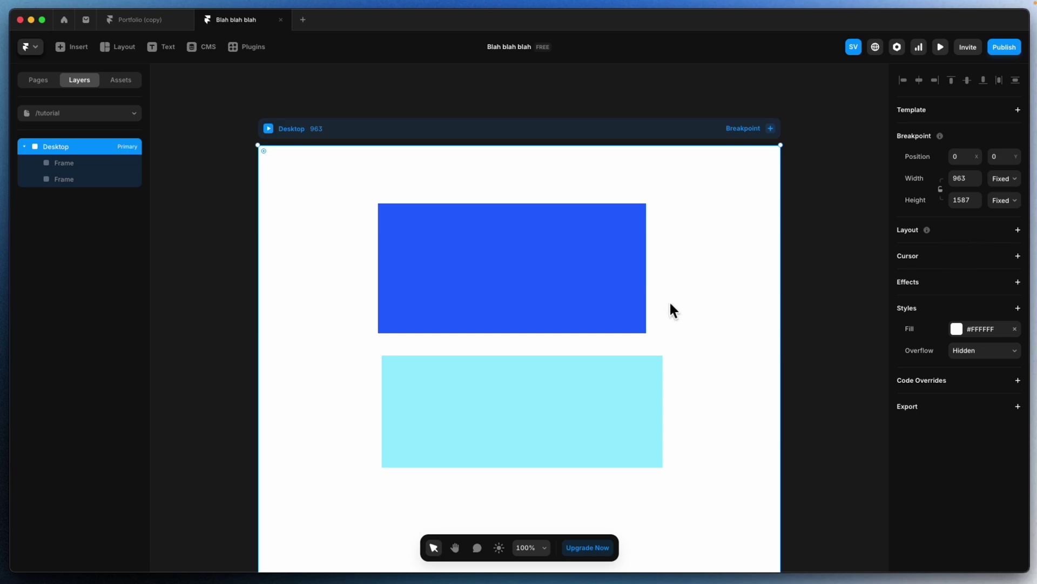
left_click(608, 294)
left_click(592, 406)
left_click(316, 133)
left_click(1020, 231)
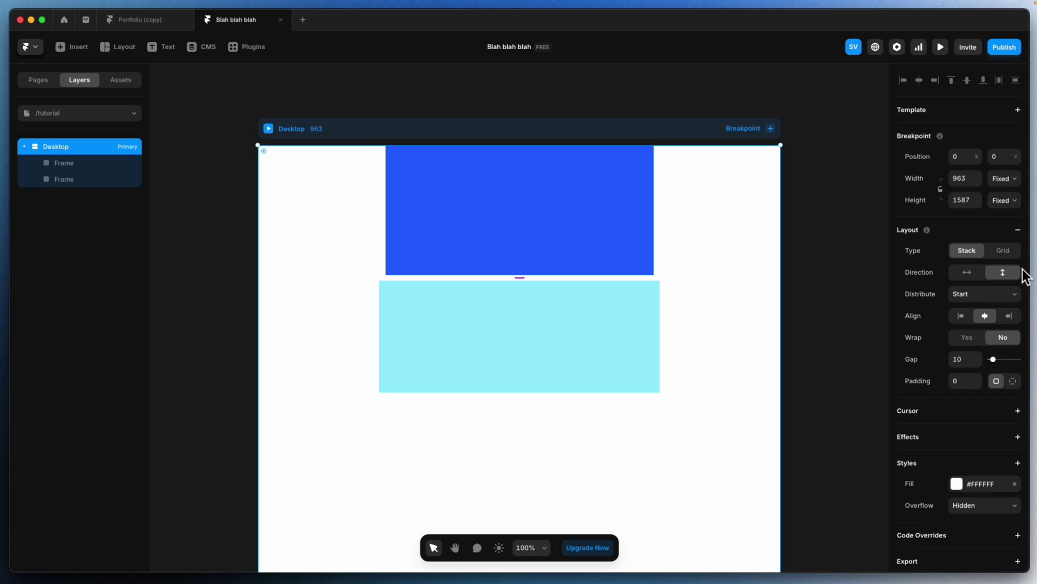
Try the horizontal direction for the Desktop stack and set it back to vertical
left_click(979, 273)
scroll(563, 298, "down", 4)
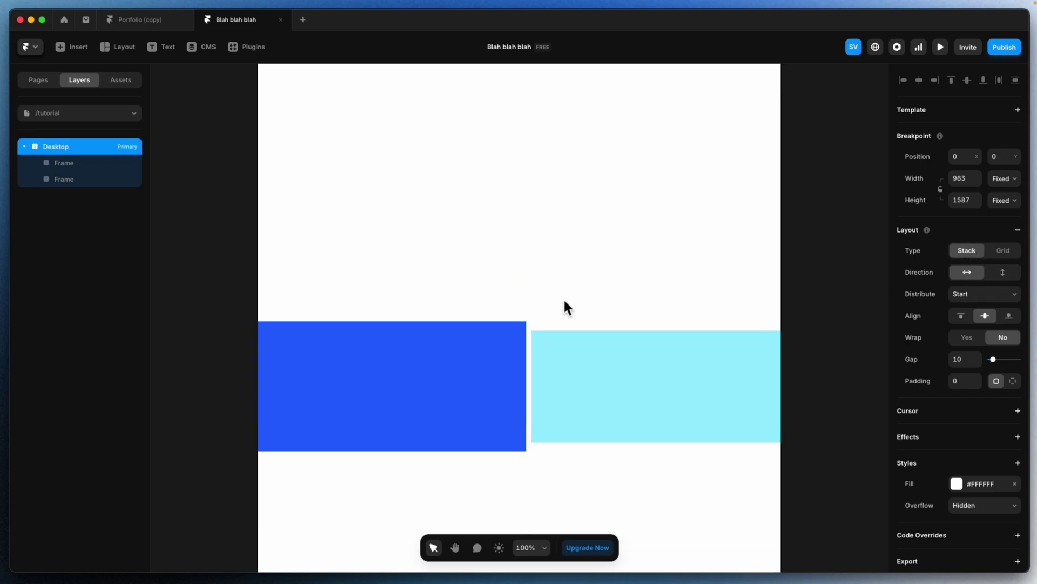
left_click(1003, 272)
scroll(649, 268, "up", 4)
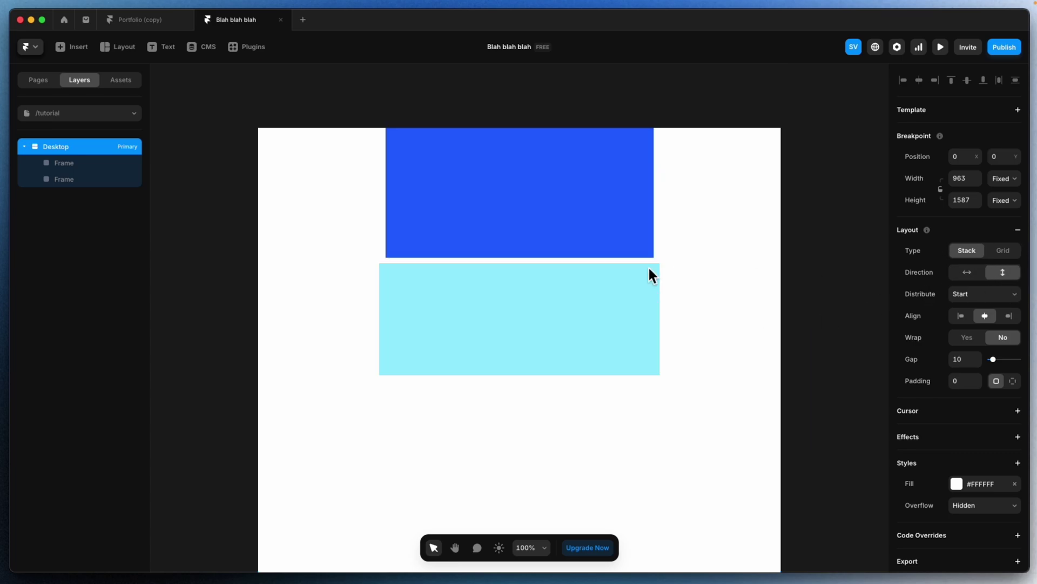
Set the Desktop stack's distribution to Center
left_click(989, 295)
left_click(746, 320)
key("shift+1")
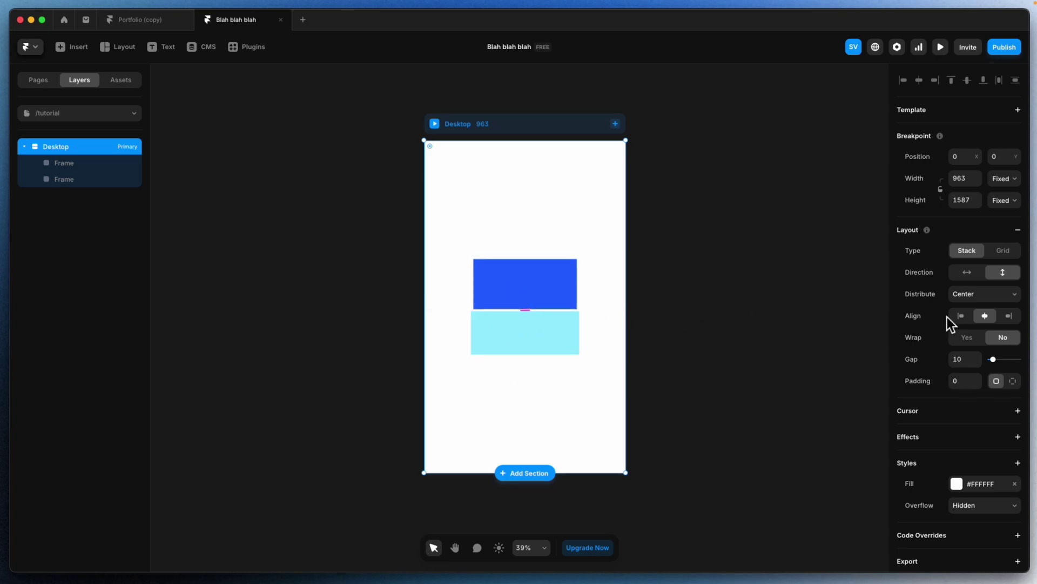
Try the left, center and right alignments on the Desktop stack
left_click(963, 319)
left_click(987, 319)
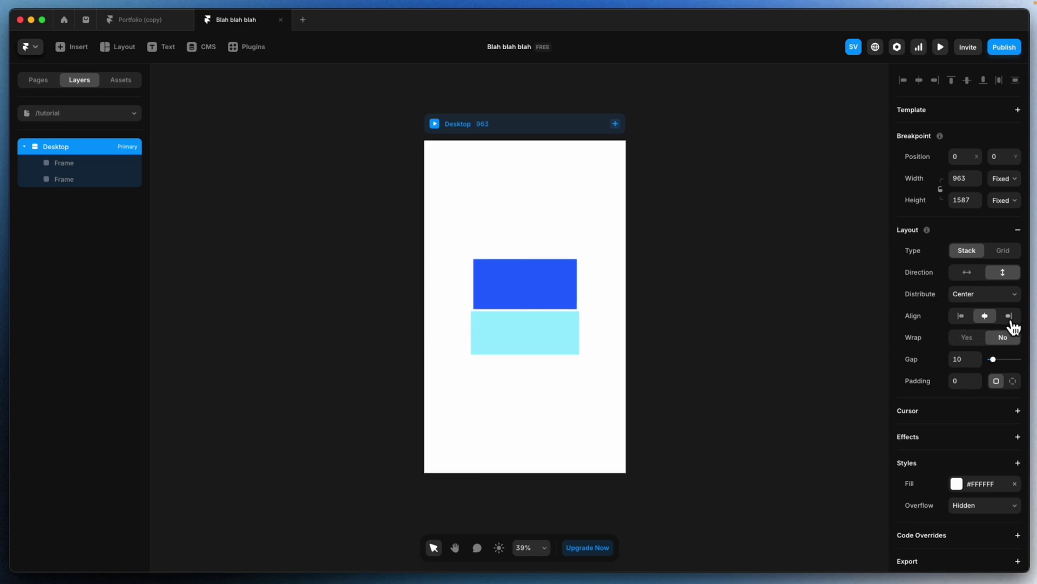
left_click(1010, 318)
scroll(477, 294, "down", 2)
scroll(477, 294, "up", 5)
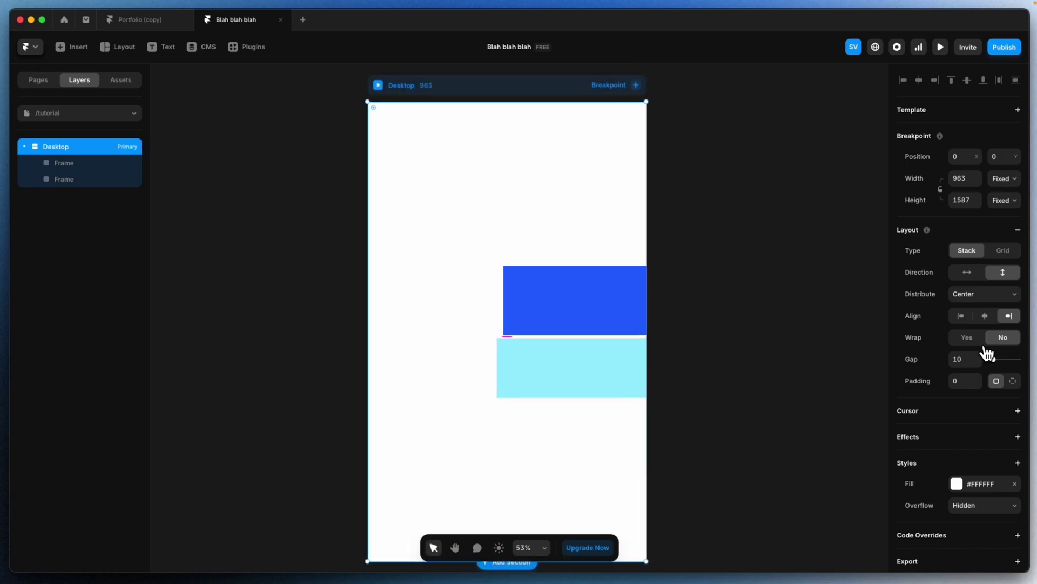
Undo the alignment and distribution changes on the Desktop stack
key("super+z")
key("super+z")
key("super+z")
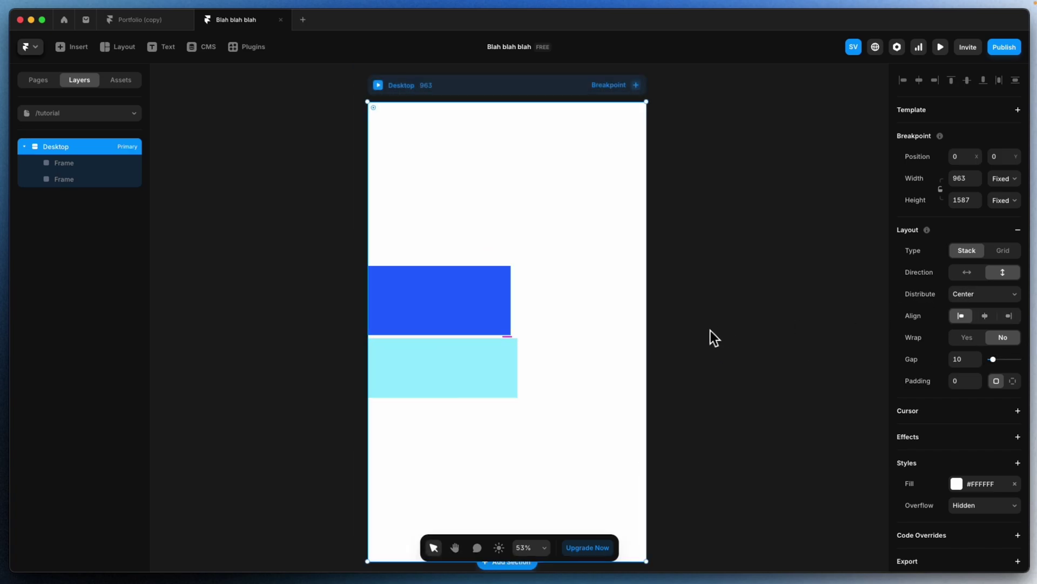
scroll(587, 250, "down", 1)
scroll(588, 249, "up", 3)
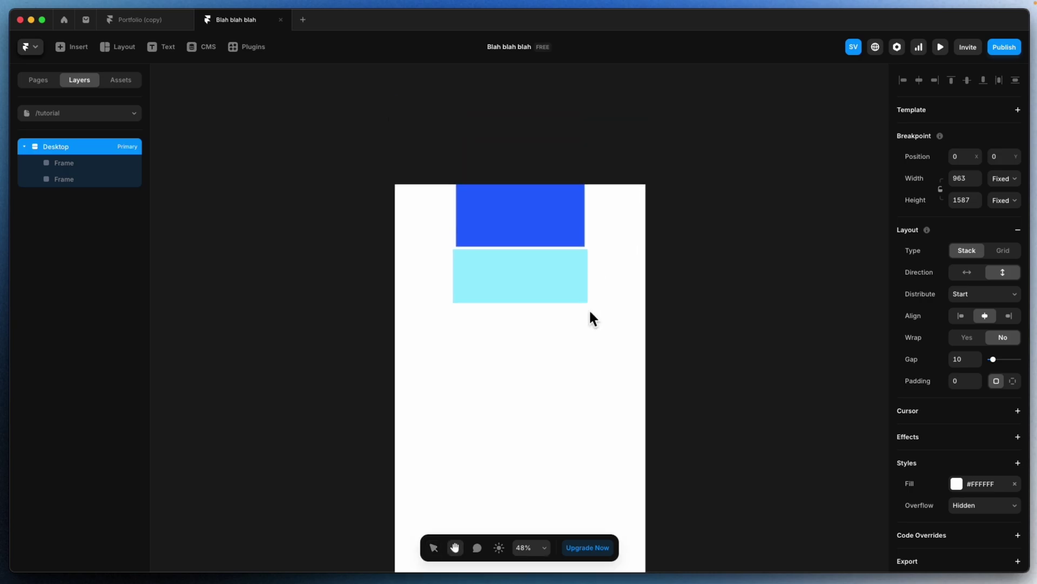
Draw a third frame about 269 high below the cyan one and set the Desktop stack's direction to horizontal
key("f")
left_click(480, 322)
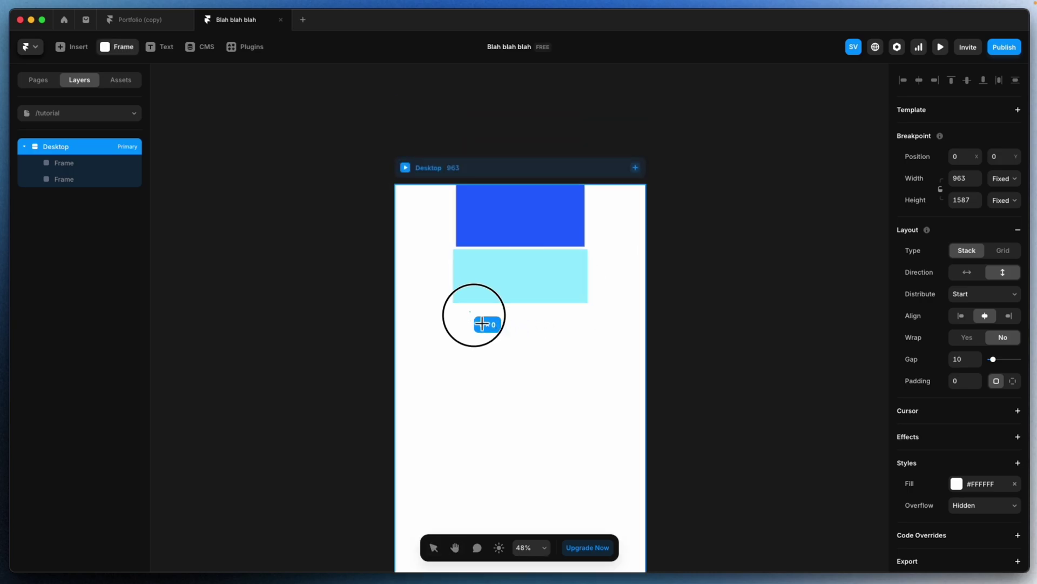
left_click(969, 274)
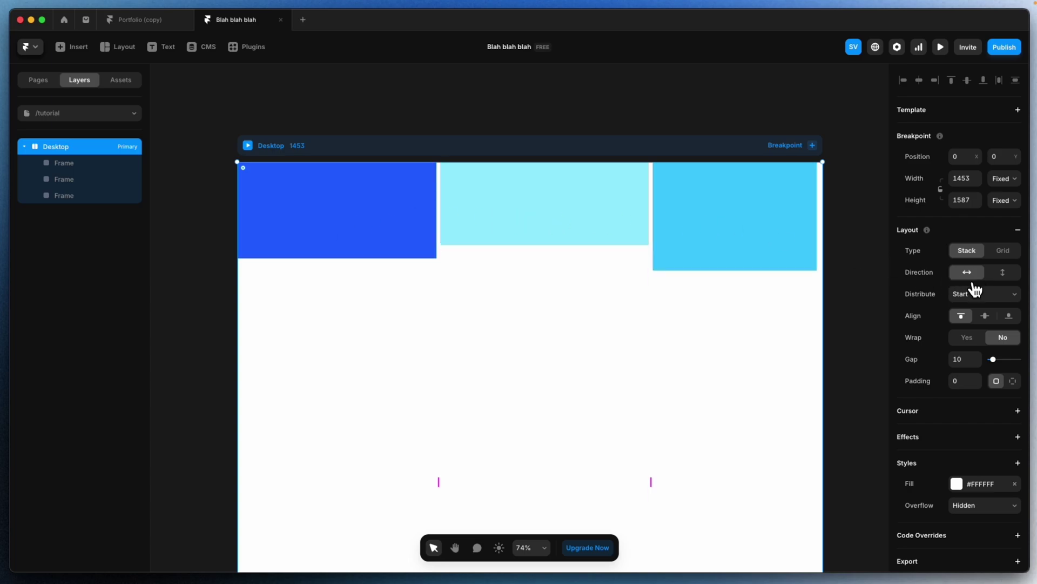
Turn on wrapping for the Desktop stack and narrow the breakpoint to a width of about 1416
left_click(969, 338)
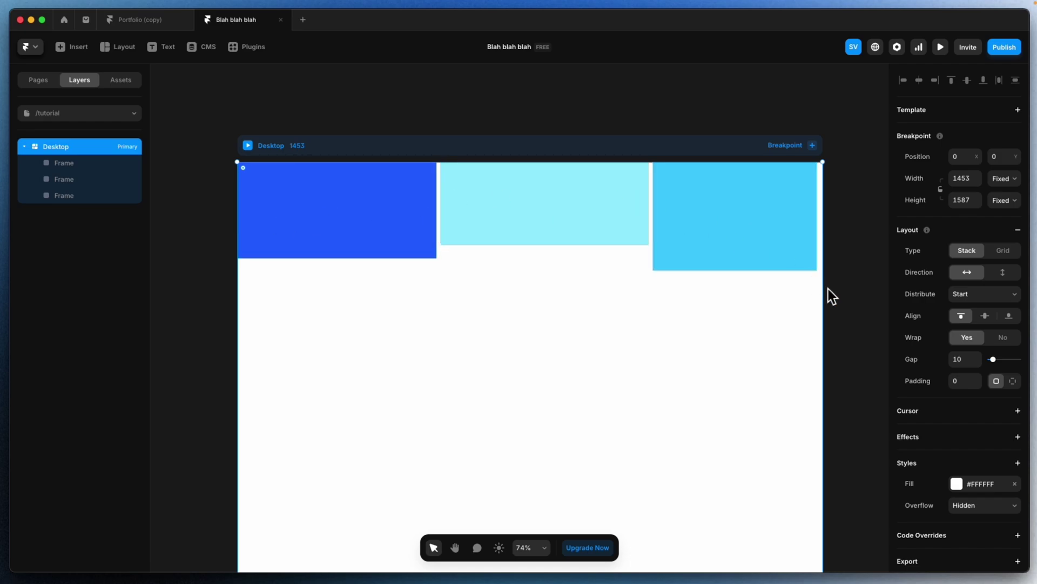
left_click_drag(829, 290, 805, 287)
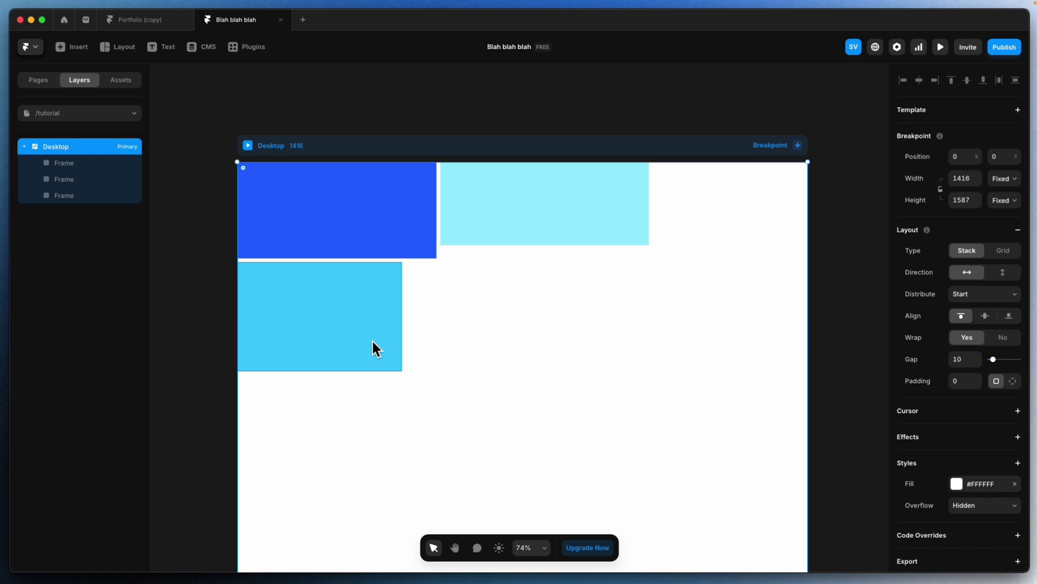
left_click(354, 338)
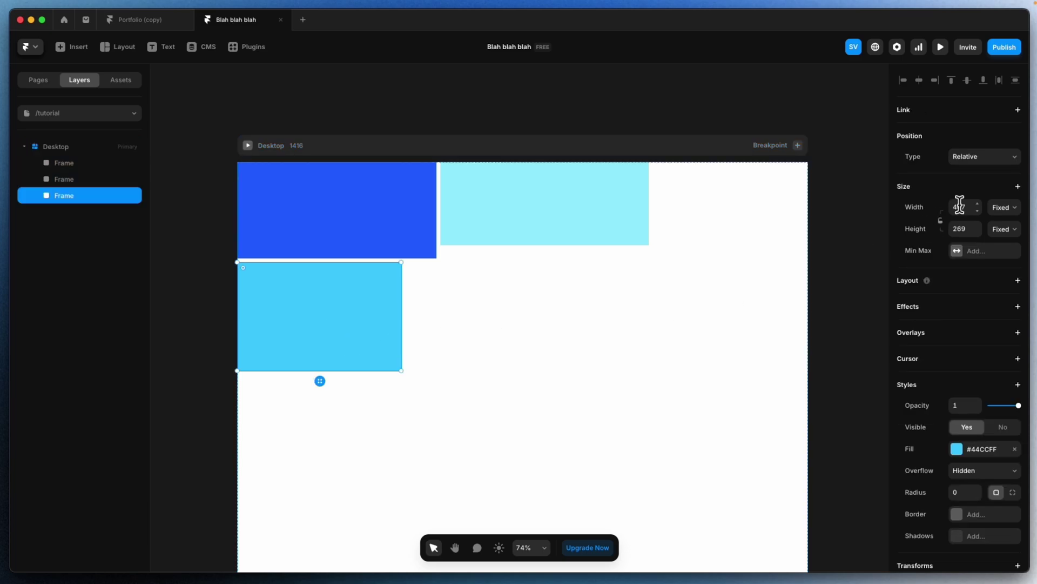
left_click(291, 146)
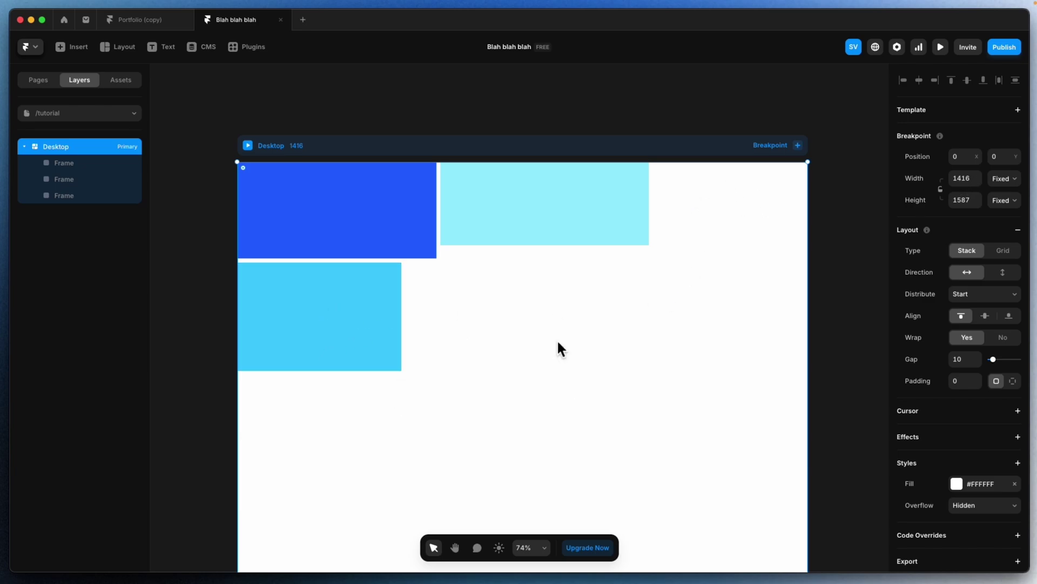
Narrow the Desktop breakpoint to about 1023, move it to about X 263, Y -26, and narrow it further to about 990
left_click_drag(810, 248, 649, 253)
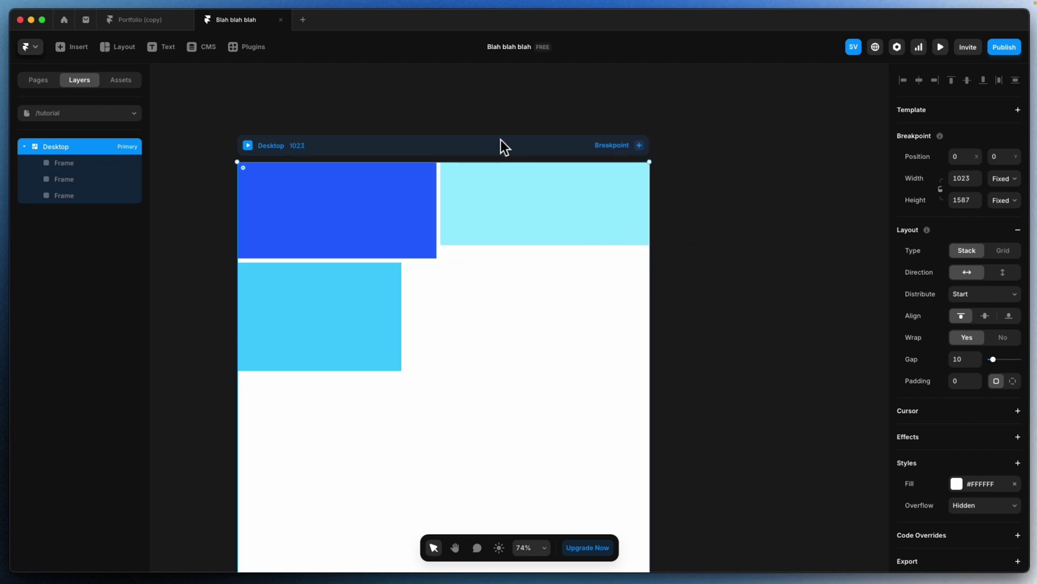
left_click_drag(501, 145, 606, 134)
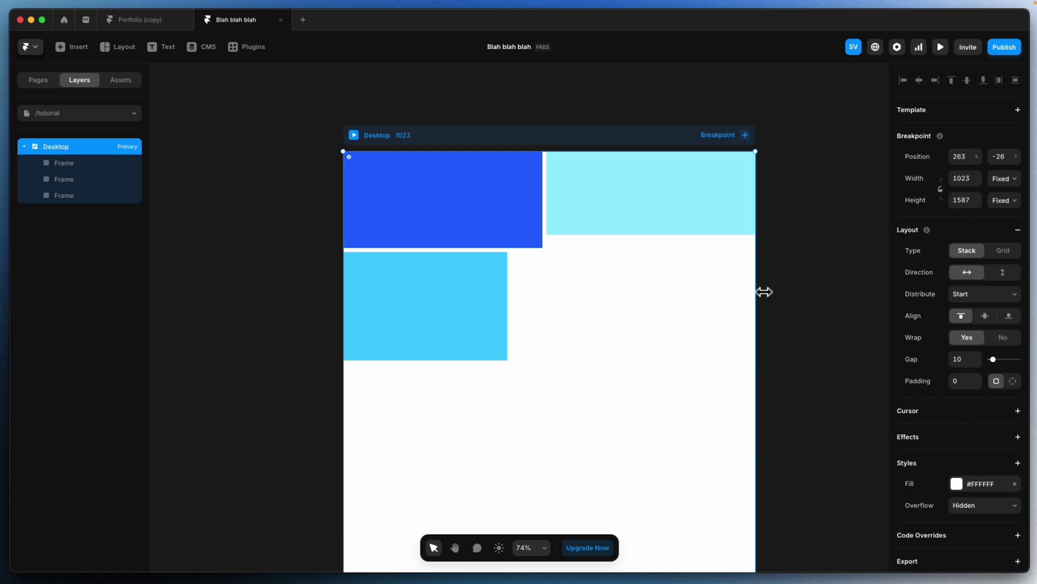
left_click_drag(760, 274, 743, 274)
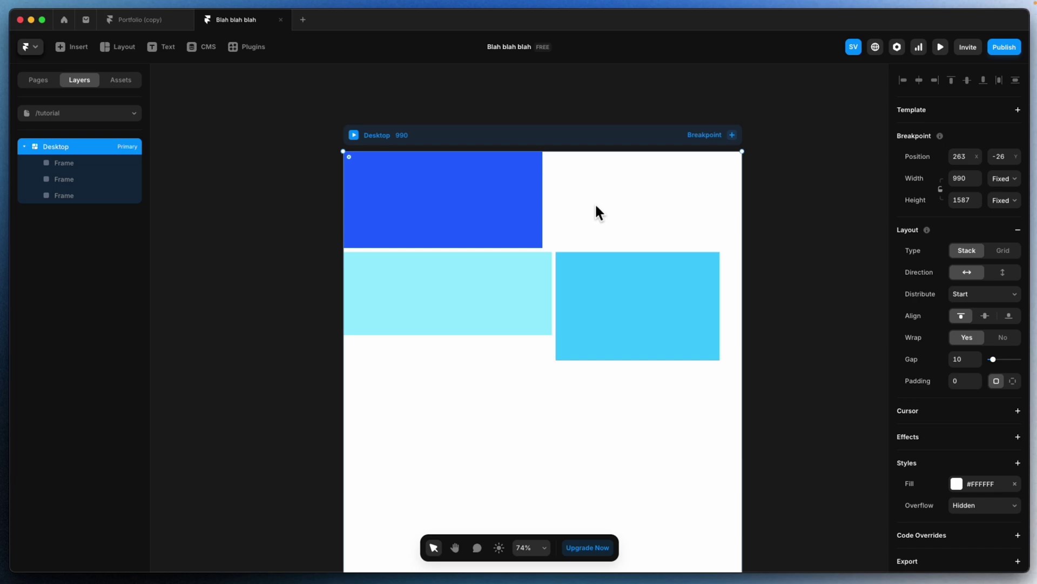
Undo the third frame together with the direction, wrapping, width and position changes of the Desktop breakpoint
key("super+z")
key("super+z")
key("super+z")
key("super+z")
key("super+z")
key("super+z")
key("super+z")
key("super+z")
key("super+z")
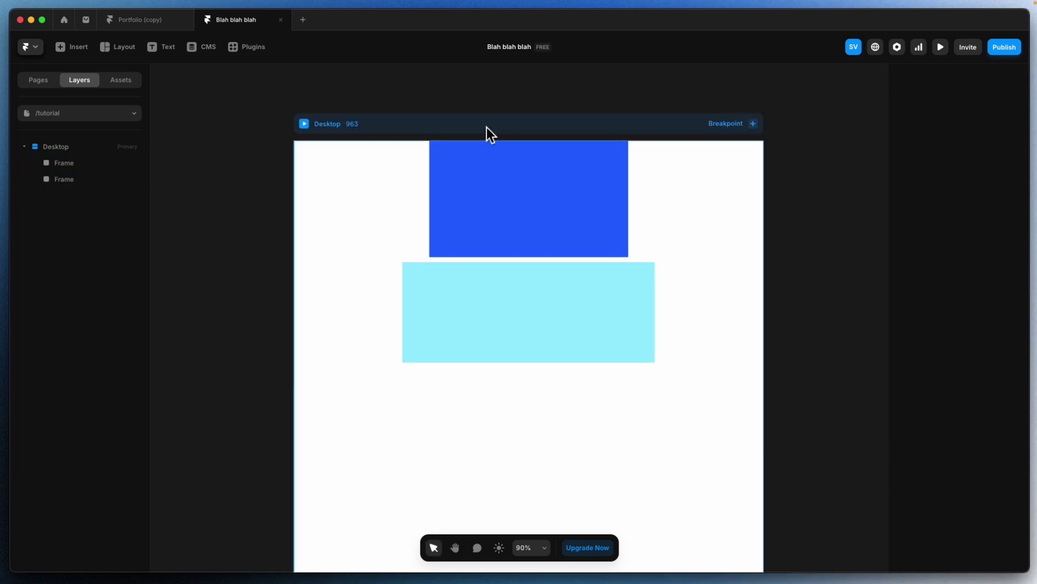
Try a larger gap in the Desktop stack, restore it to 10, and shorten the breakpoint to a height of 868
left_click(356, 120)
left_click(474, 187)
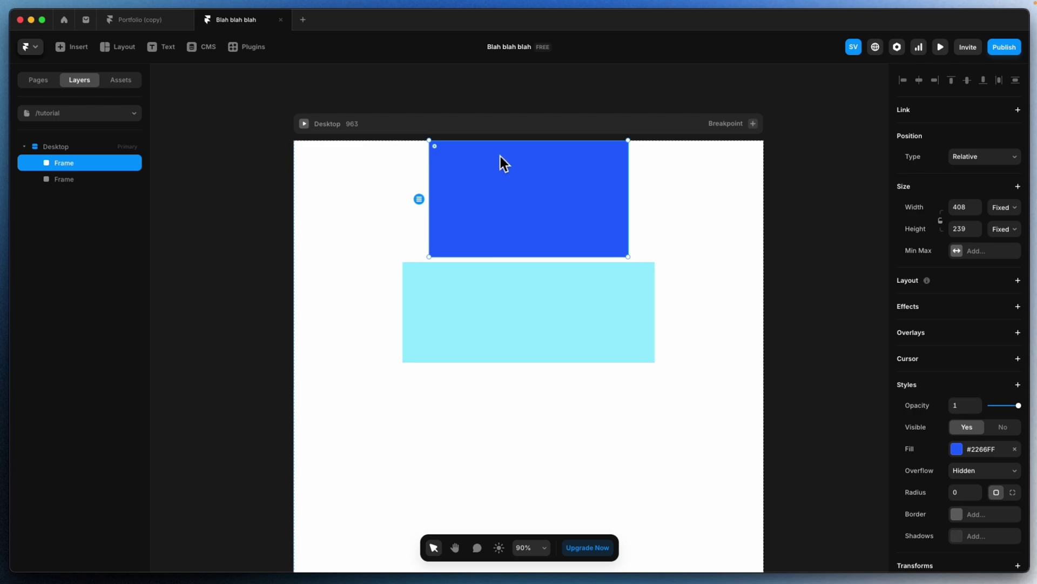
left_click(359, 126)
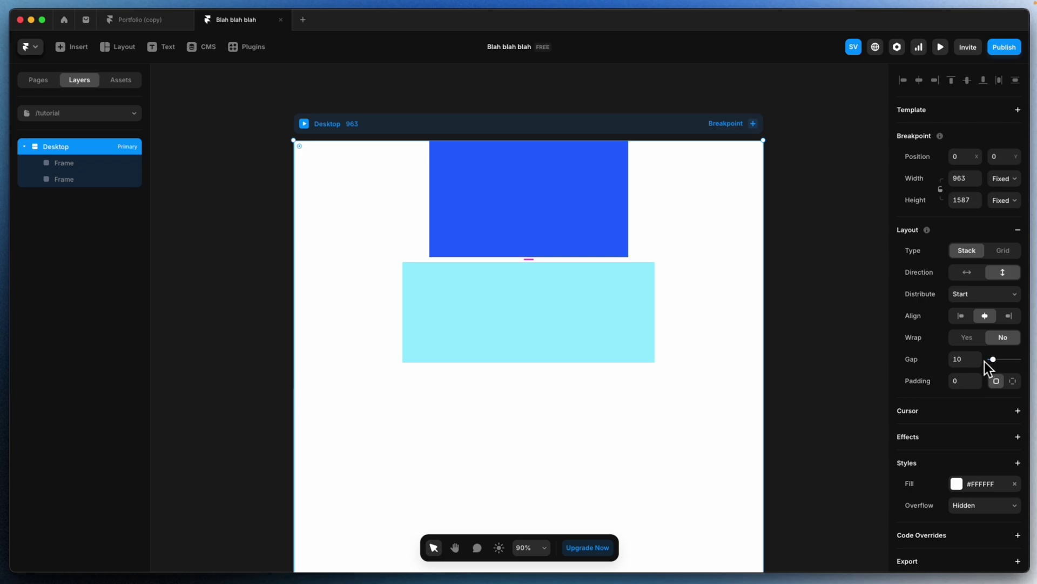
mouse_move(994, 359)
left_mouse_down()
mouse_move(1025, 363)
mouse_move(1011, 365)
left_mouse_up()
Try the Center, End and Space Between distributions on the Desktop stack and set it back to Start
left_click(988, 296)
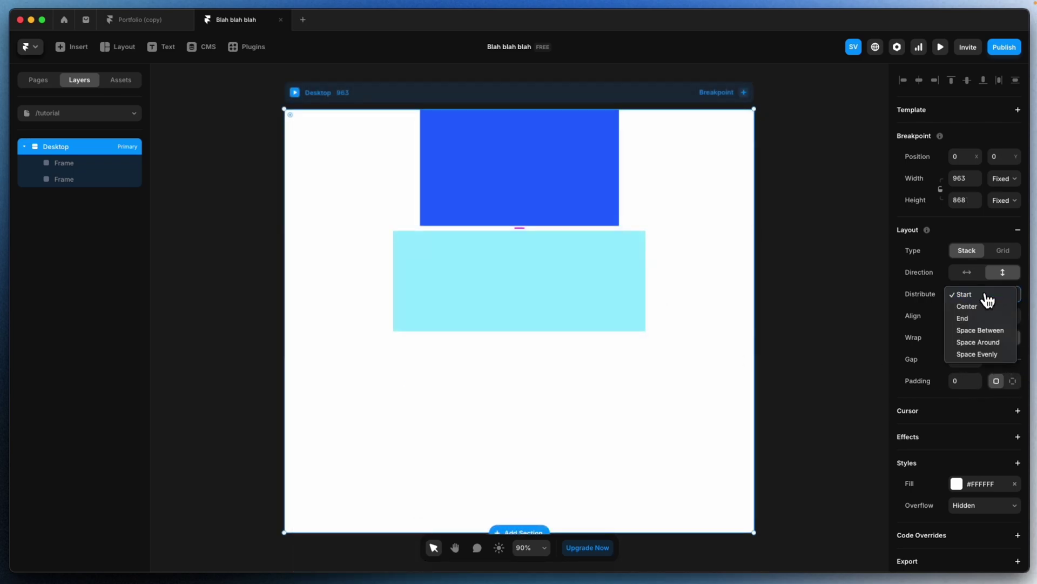
left_click(989, 307)
left_click(986, 296)
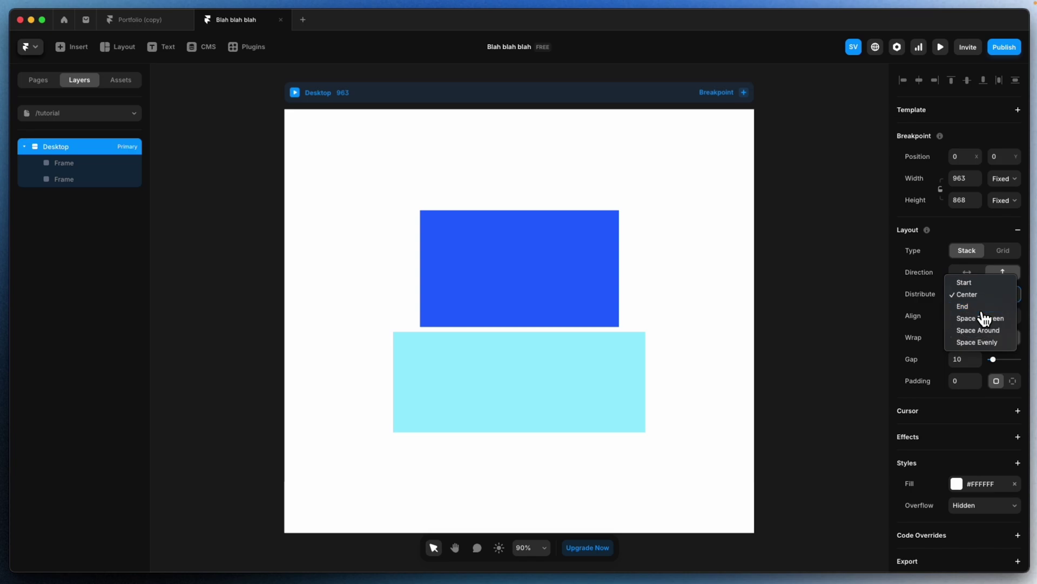
left_click(986, 302)
left_click(986, 297)
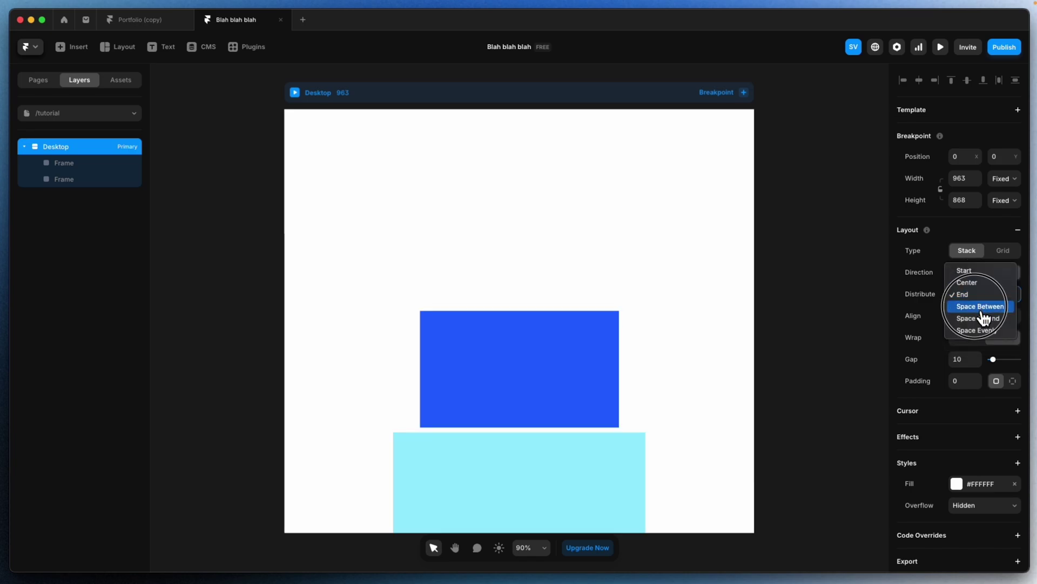
left_click(981, 308)
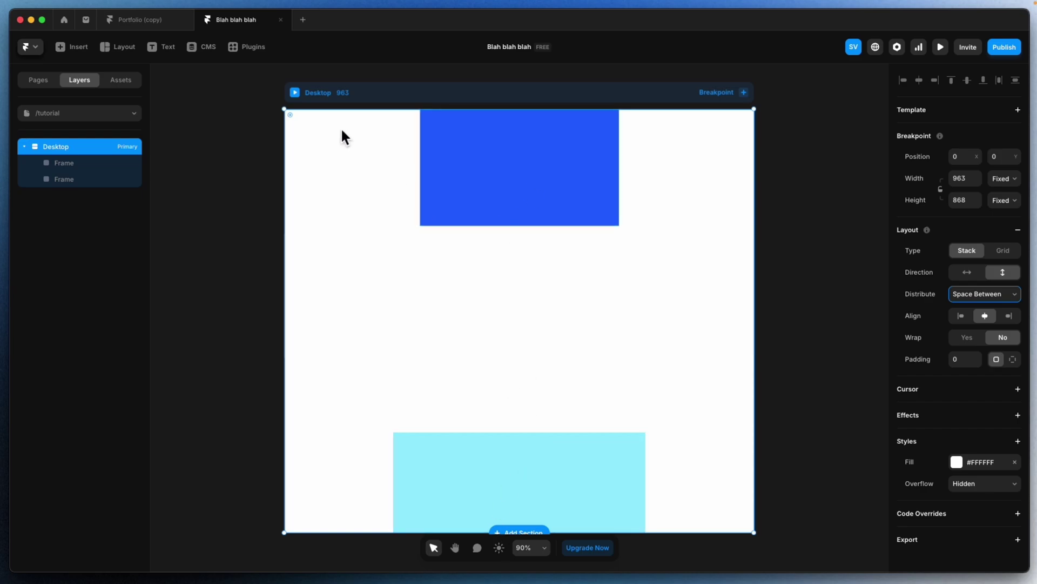
key("Up")
key("Up")
key("Up")
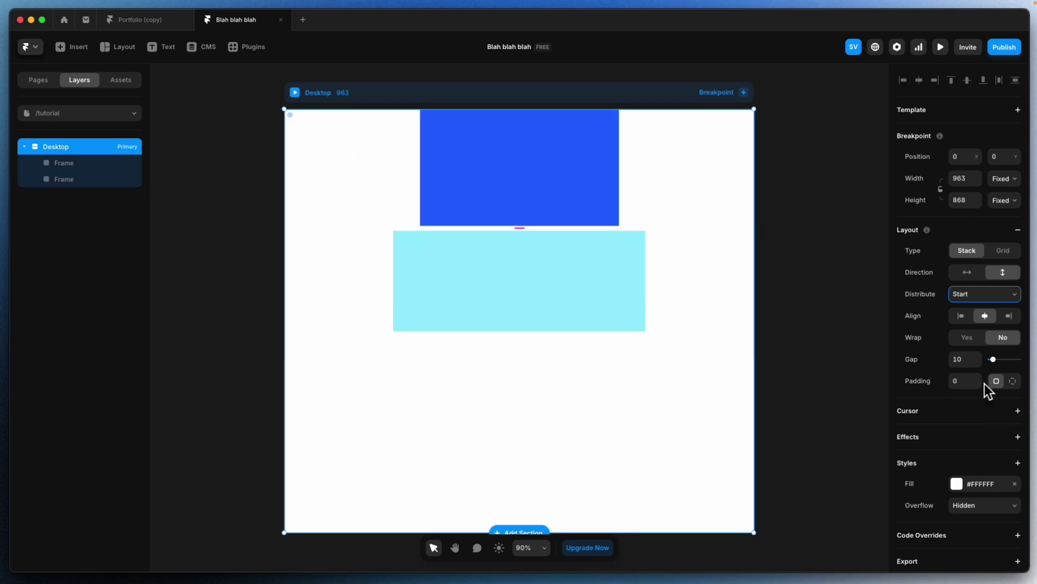
Set the Desktop stack's padding to 60 on all sides and its individual bottom padding to 0
left_click_drag(984, 384, 983, 351)
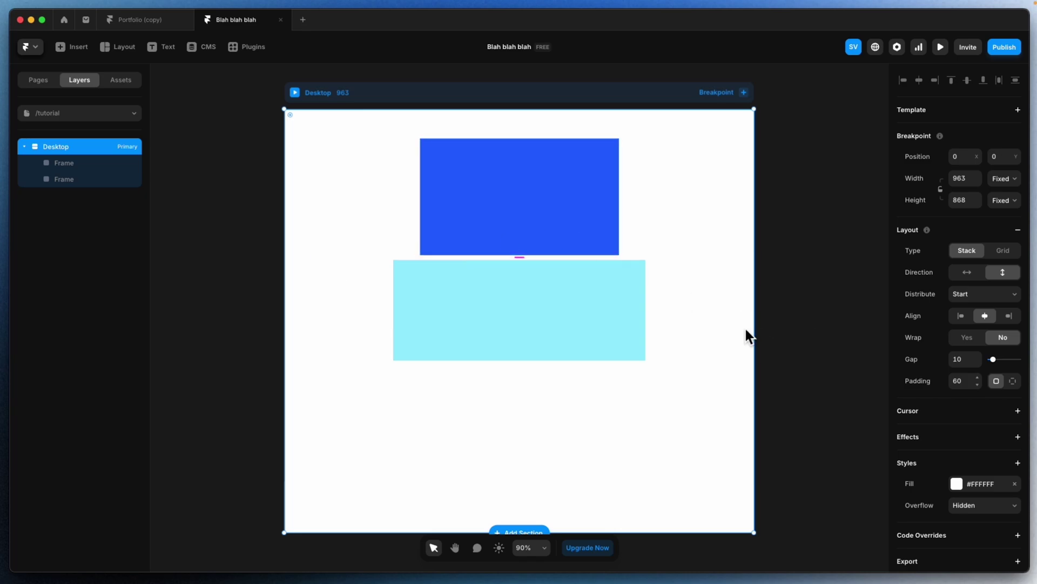
left_click(1013, 381)
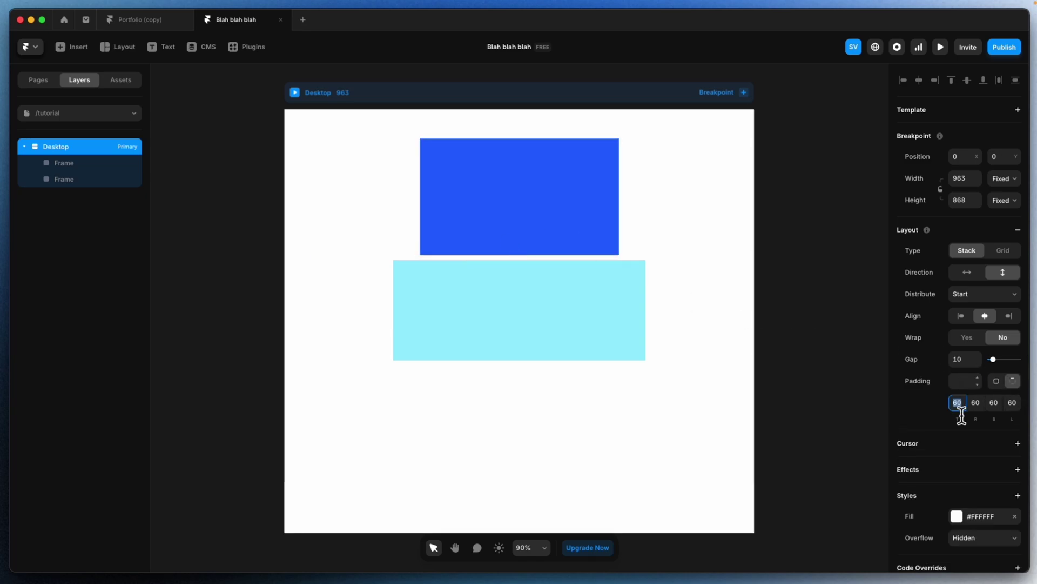
left_click(995, 404)
type("0")
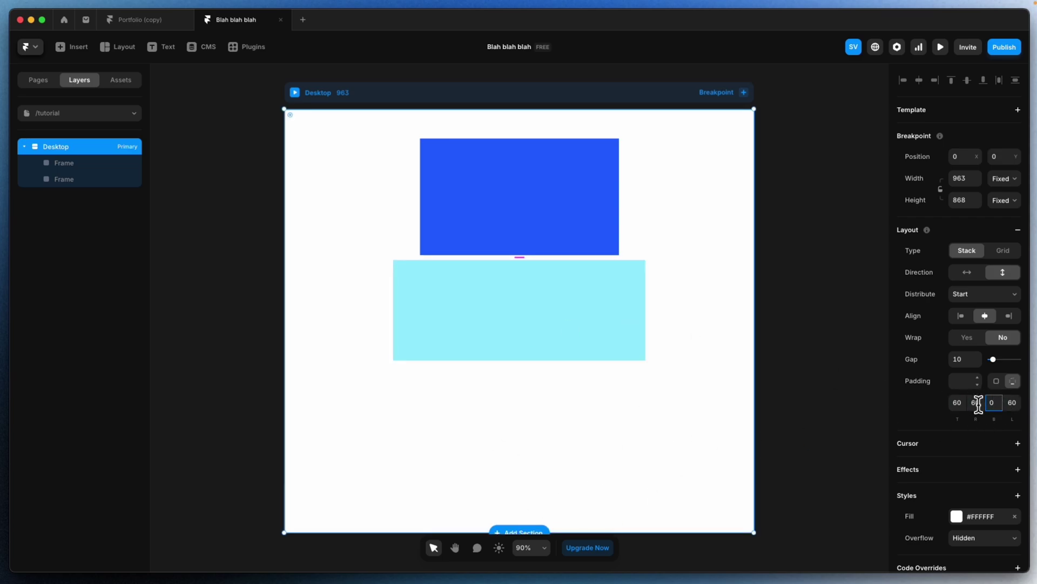
Try a top padding of 100 on the Desktop stack and undo all the padding changes
left_click(959, 404)
type("100")
key("Return")
key("super+z")
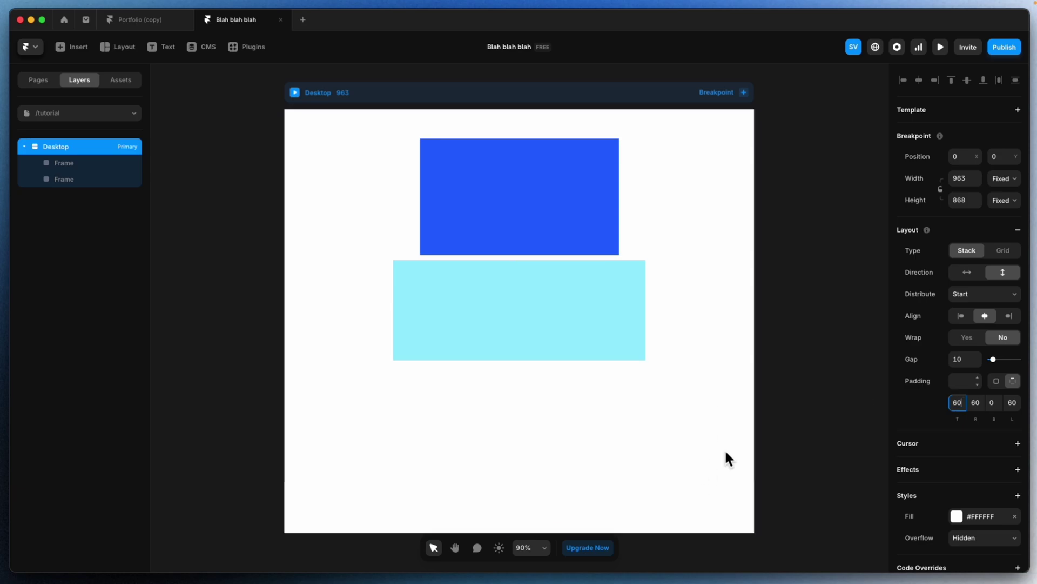
key("super+z")
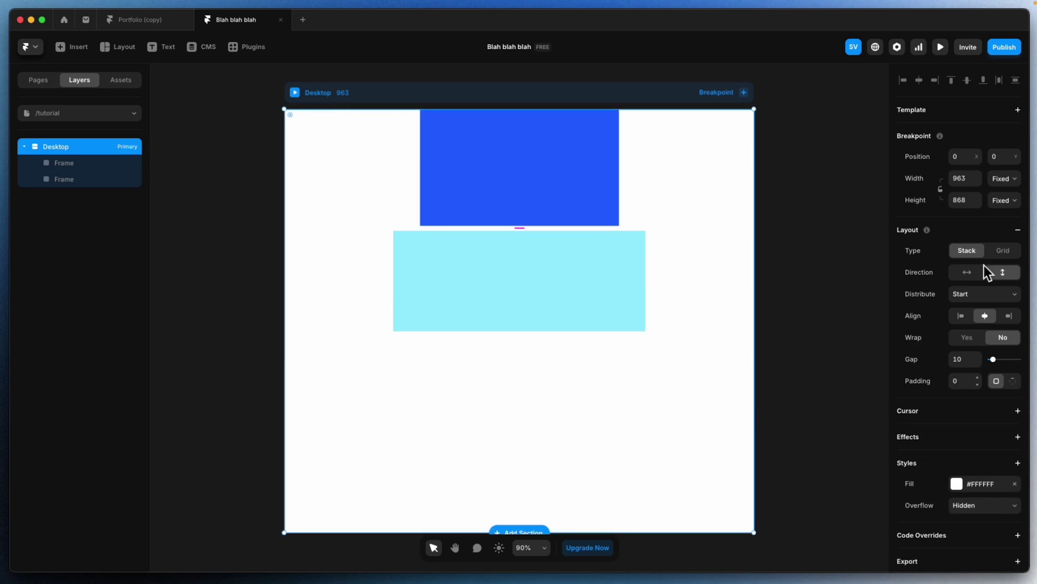
Check the position type options of the blue frame inside the Desktop stack, keeping Relative
left_click(498, 263)
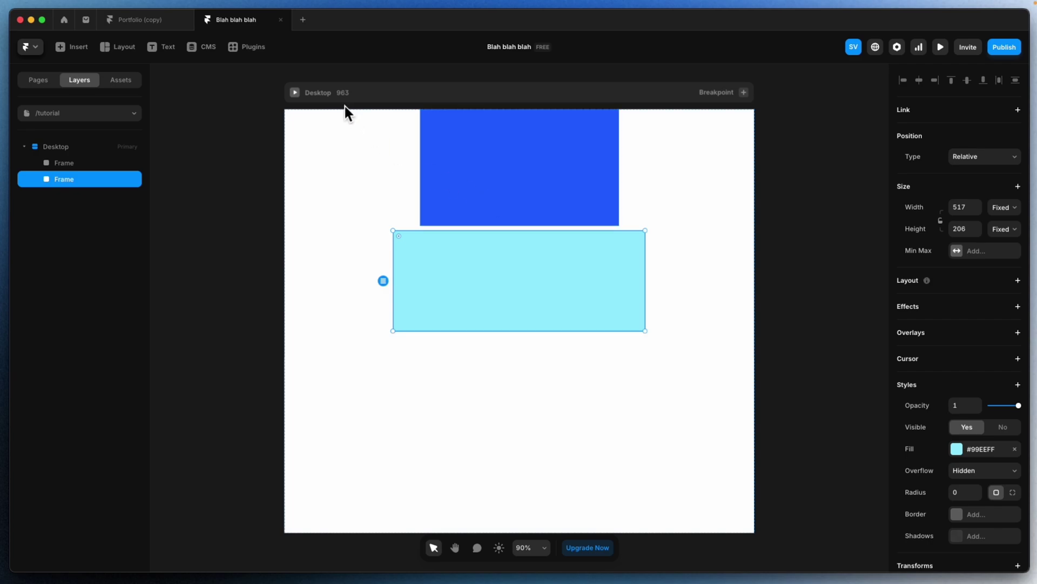
left_click(305, 93)
left_click(544, 170)
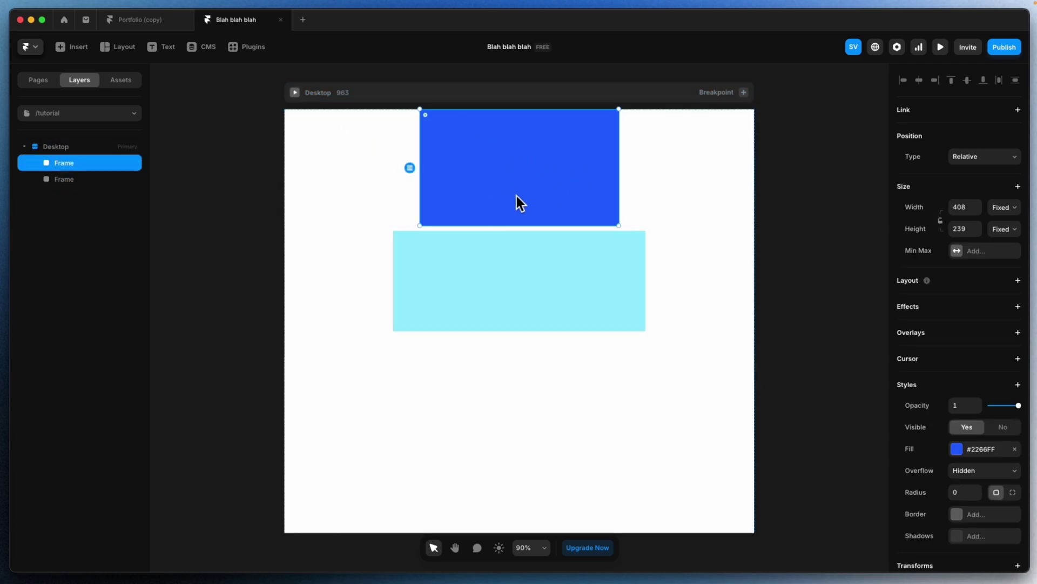
left_click(976, 160)
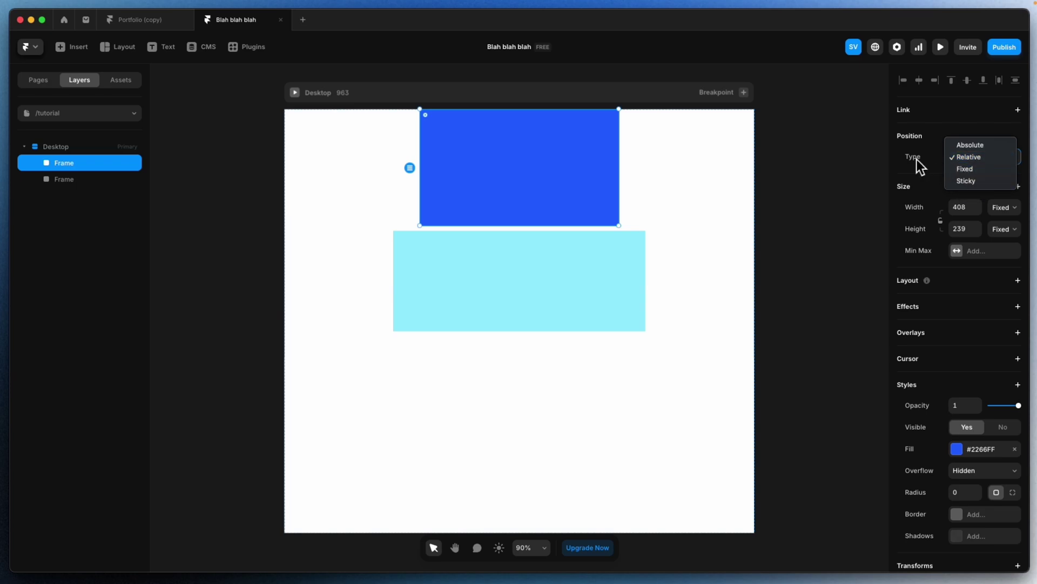
left_click(963, 162)
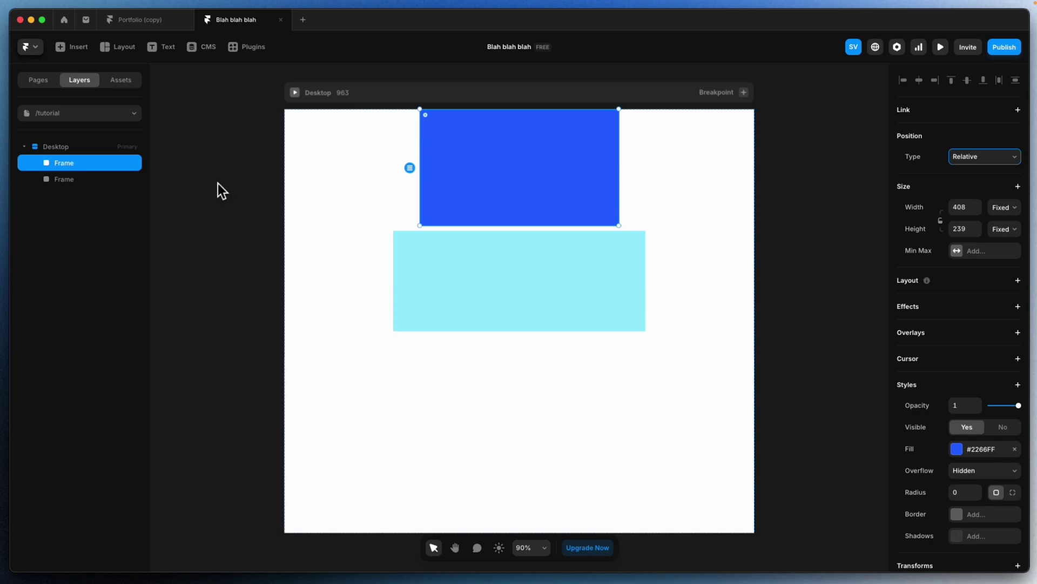
Compare the Desktop breakpoint's stack settings with the position types of its two child frames
left_click(66, 178)
left_click(71, 164)
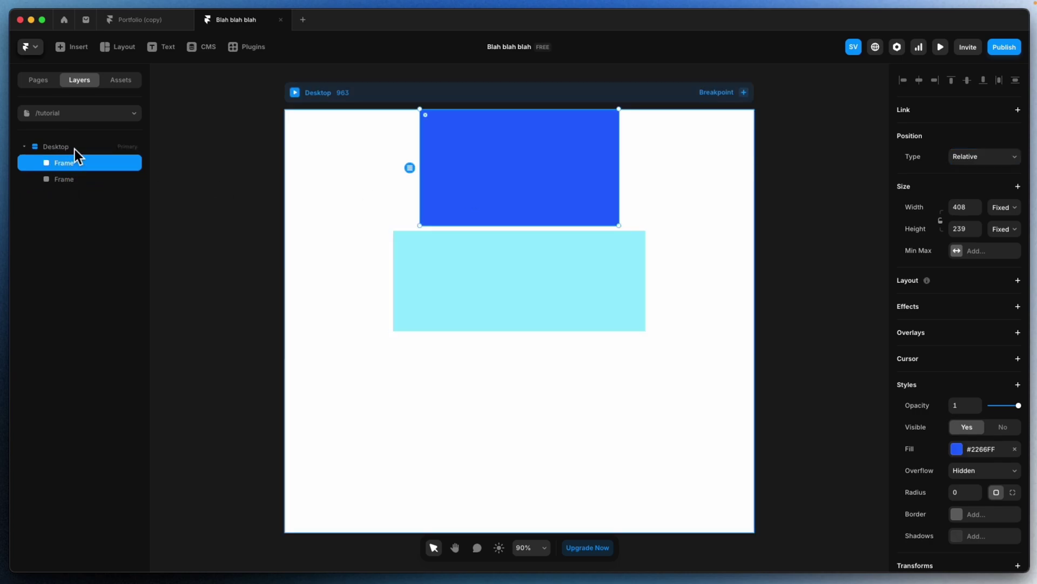
left_click(75, 148)
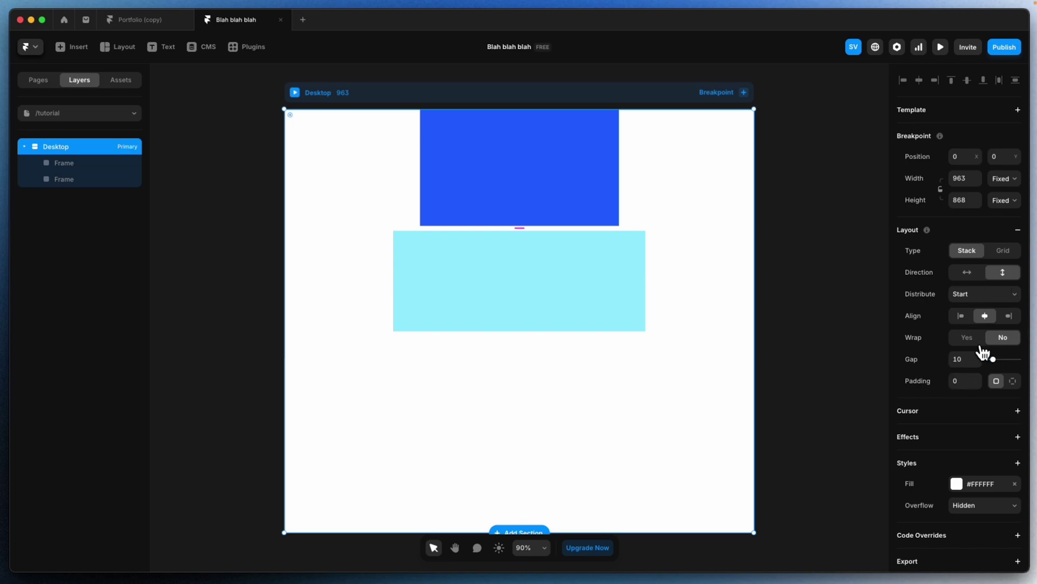
left_click(64, 163)
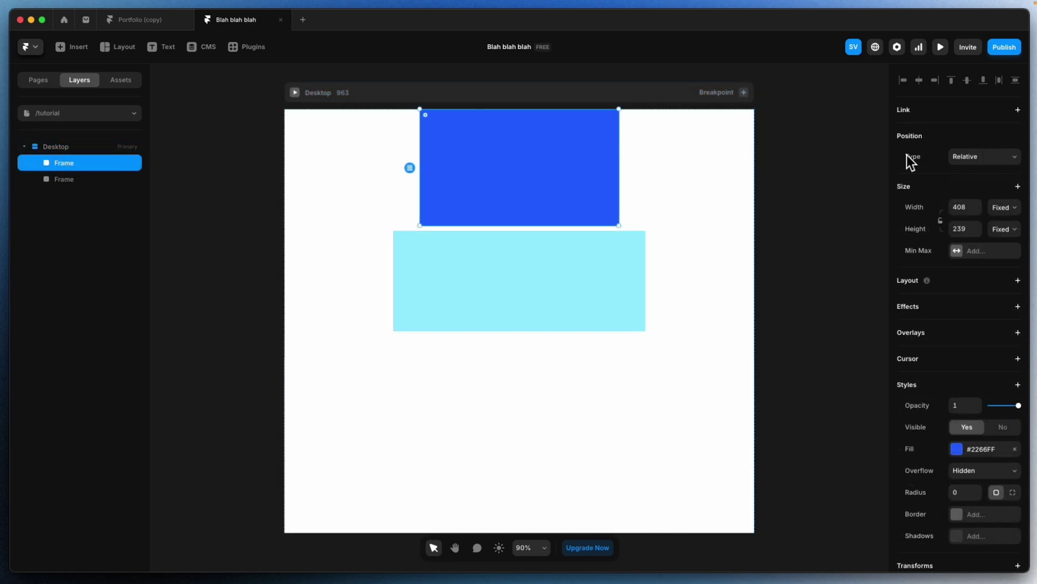
left_click(64, 179)
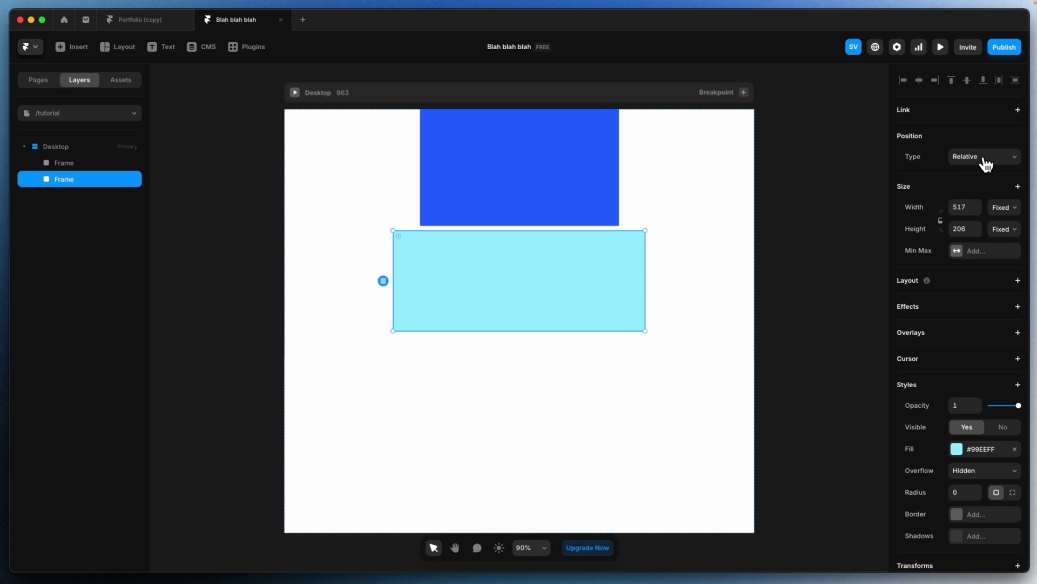
Set the blue frame's position type to Fixed and compare it with the cyan frame's position type
left_click(330, 93)
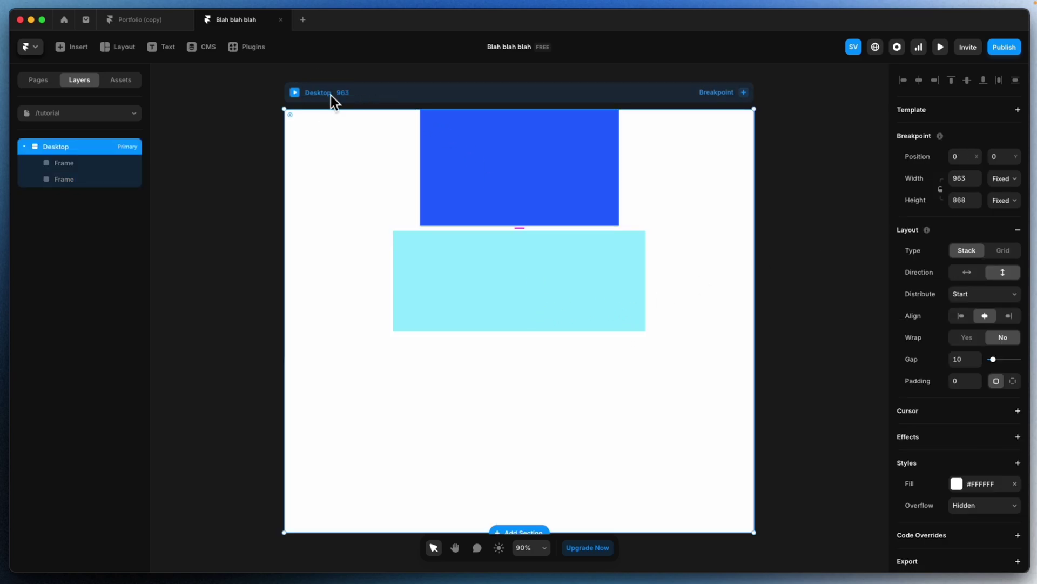
left_click(513, 168)
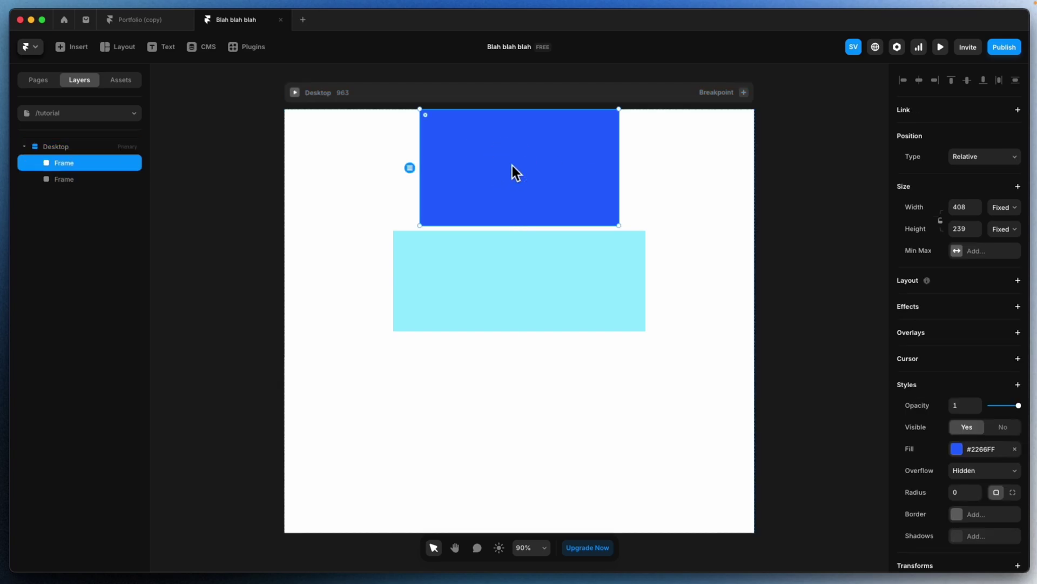
left_click(509, 284)
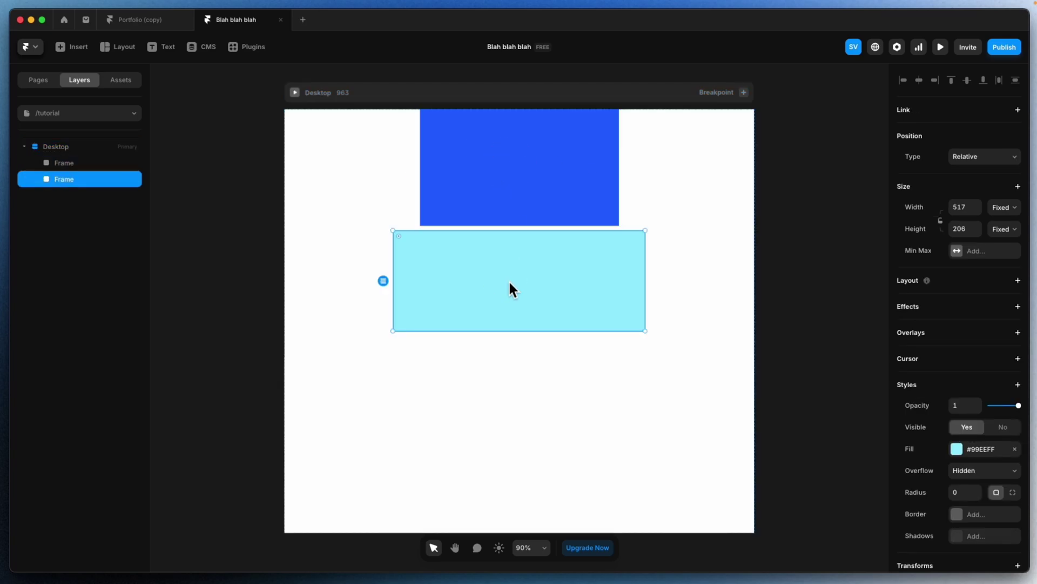
left_click(433, 189)
left_click(978, 158)
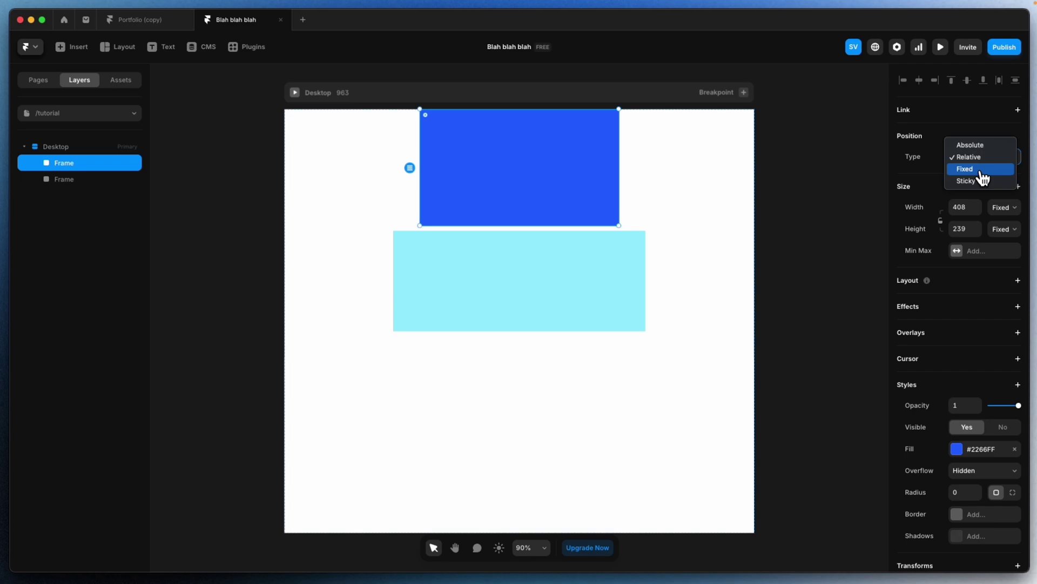
left_click(972, 169)
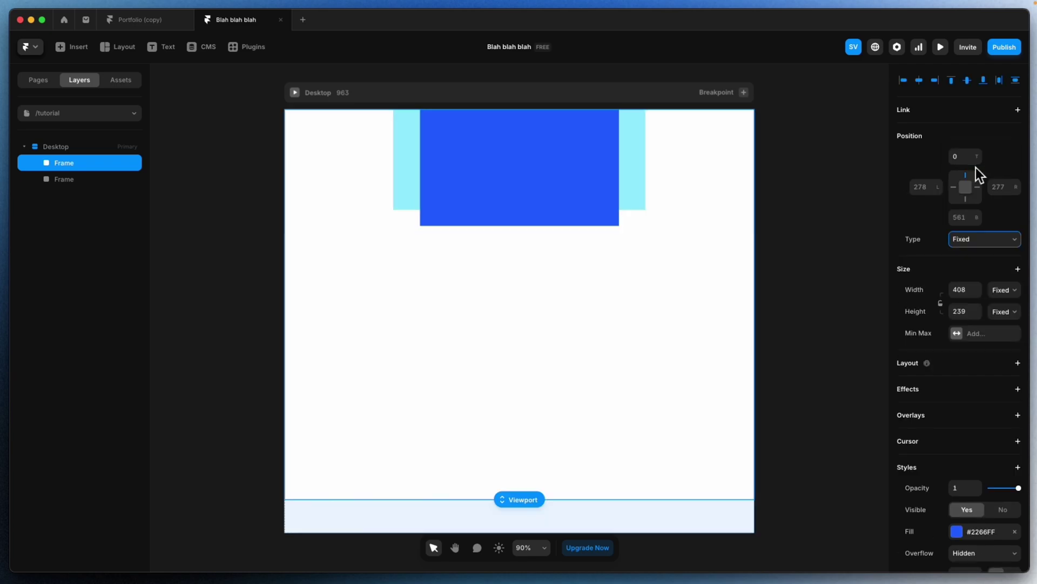
left_click(66, 179)
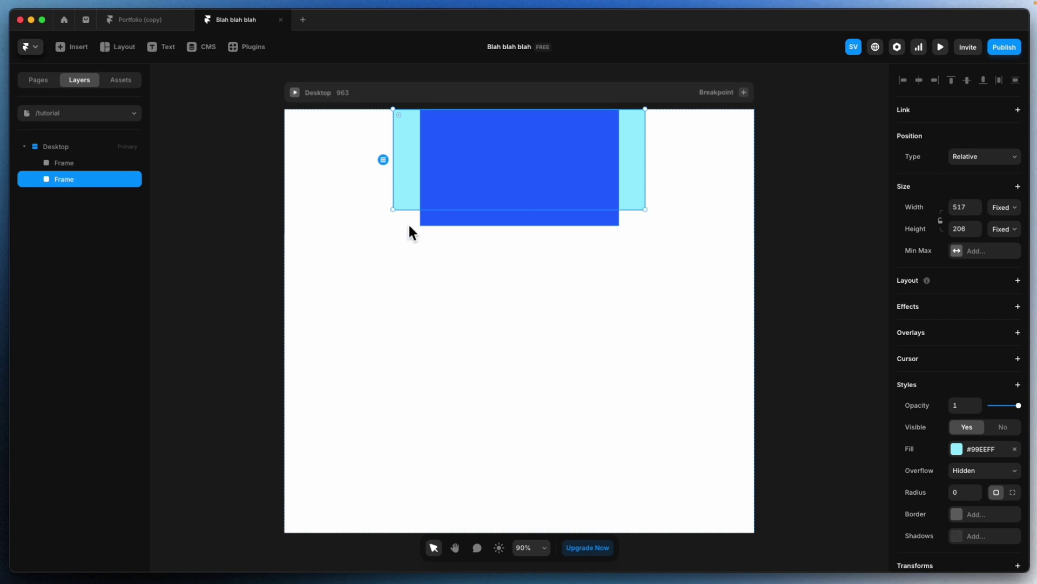
left_click(63, 162)
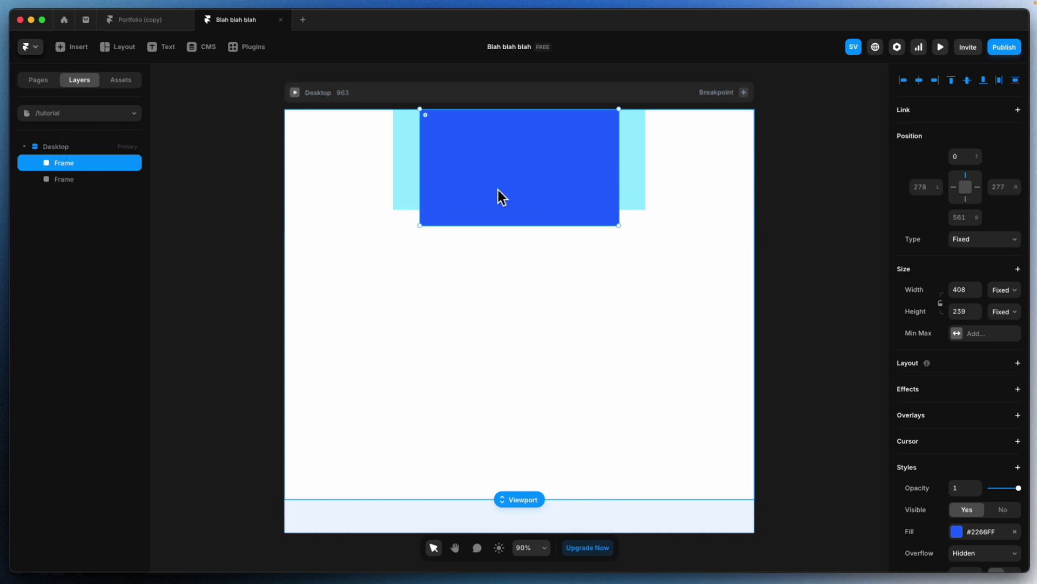
Set the Desktop stack's individual top padding to 300
left_click(326, 91)
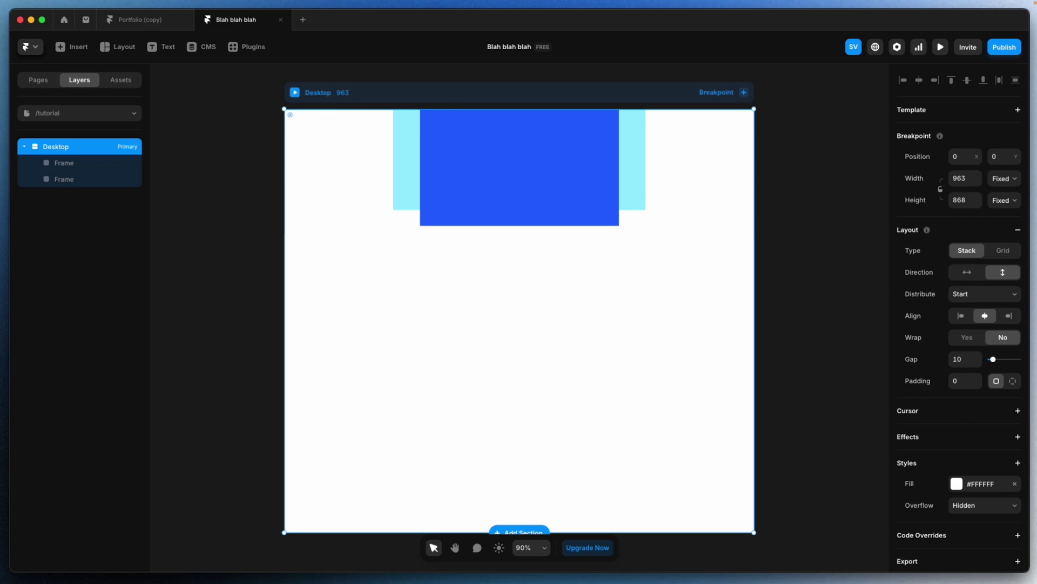
left_click(1013, 381)
left_click(966, 403)
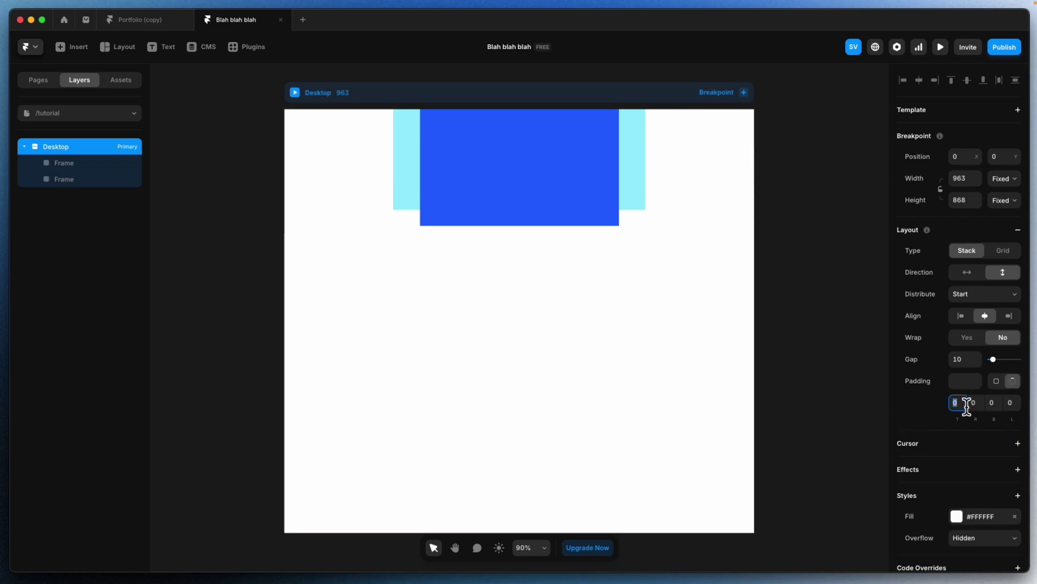
type("100")
key("Return")
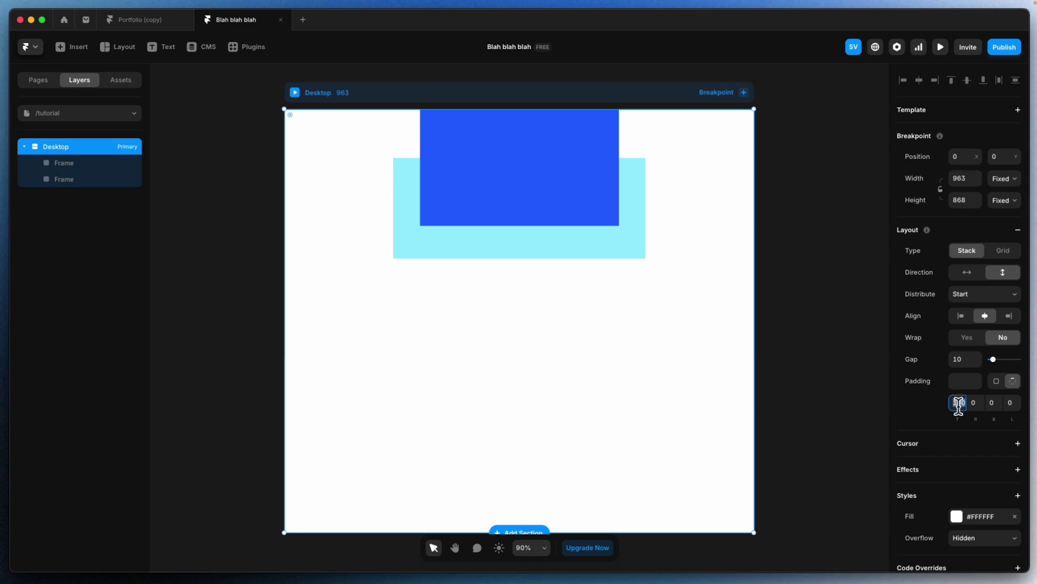
type("300")
key("Return")
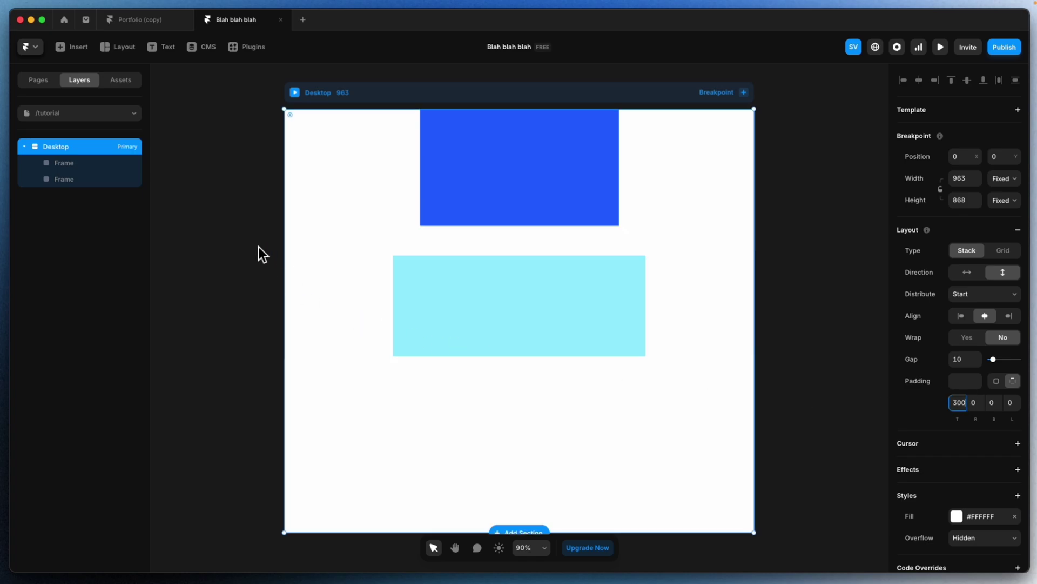
left_click(259, 248)
Increase the Desktop breakpoint's height beyond its viewport so the page can scroll
left_click(491, 171)
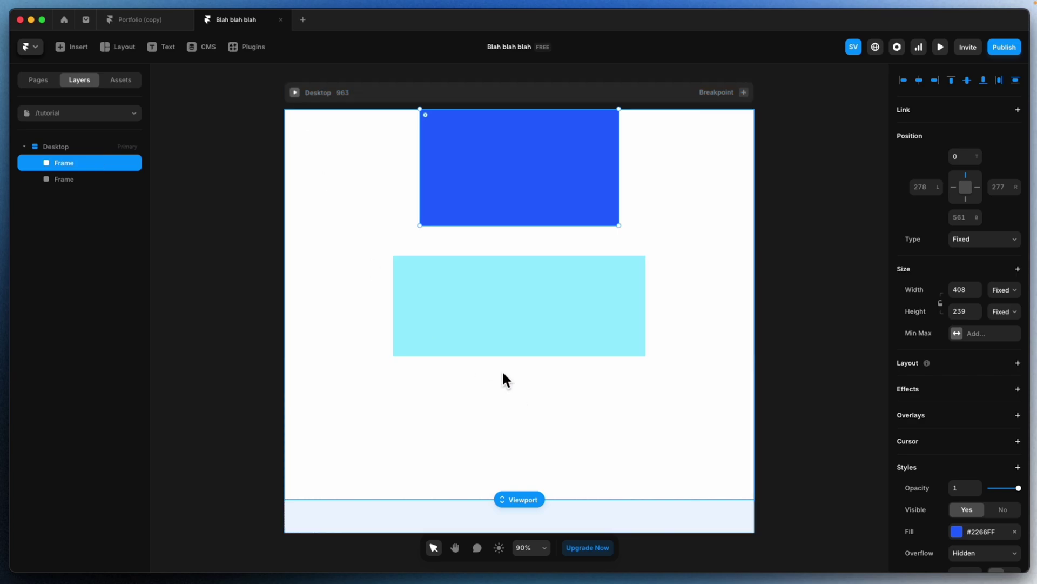
left_click(341, 98)
left_click_drag(984, 203, 1007, 11)
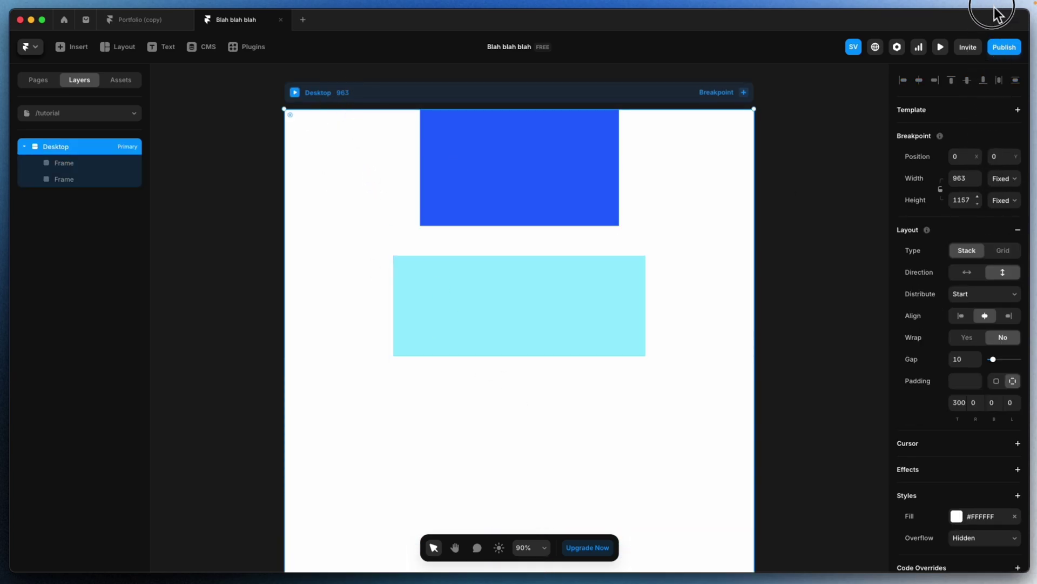
Preview the Desktop page at a width of 1829 and examine how the fixed blue frame behaves while scrolling
left_click(294, 92)
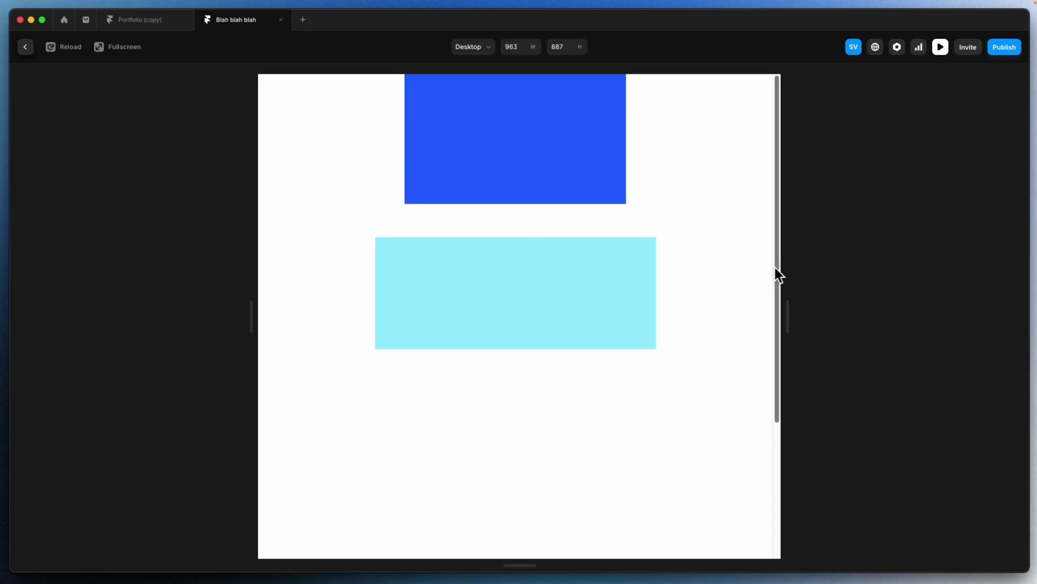
left_click_drag(776, 272, 1024, 290)
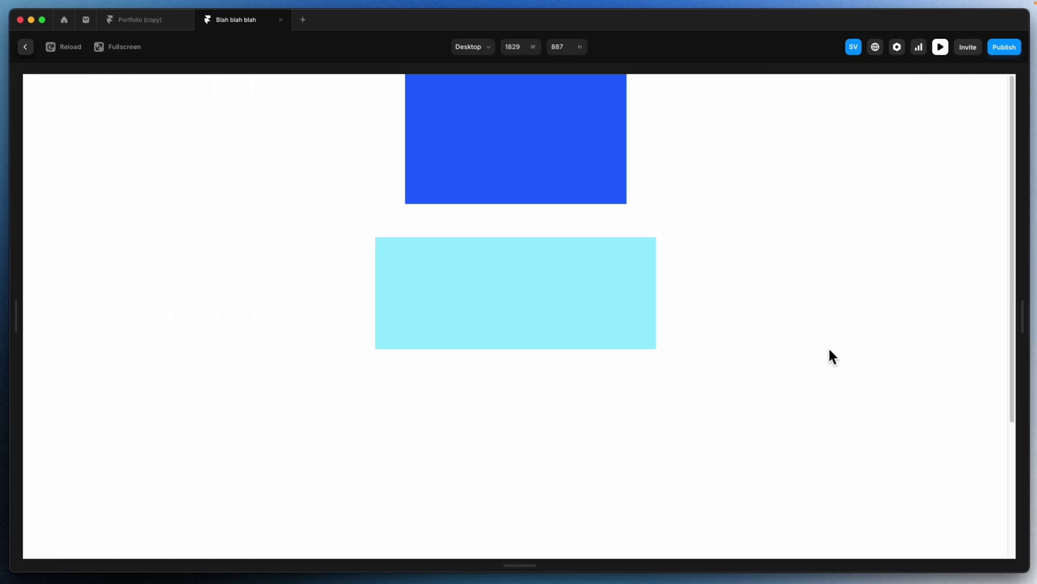
scroll(829, 350, "down", 5)
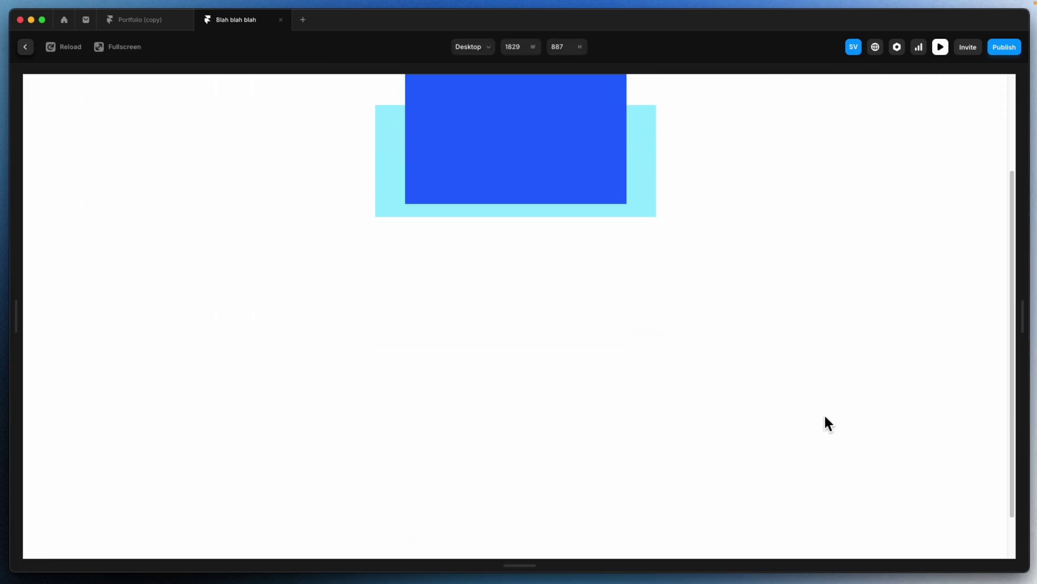
scroll(829, 423, "up", 5)
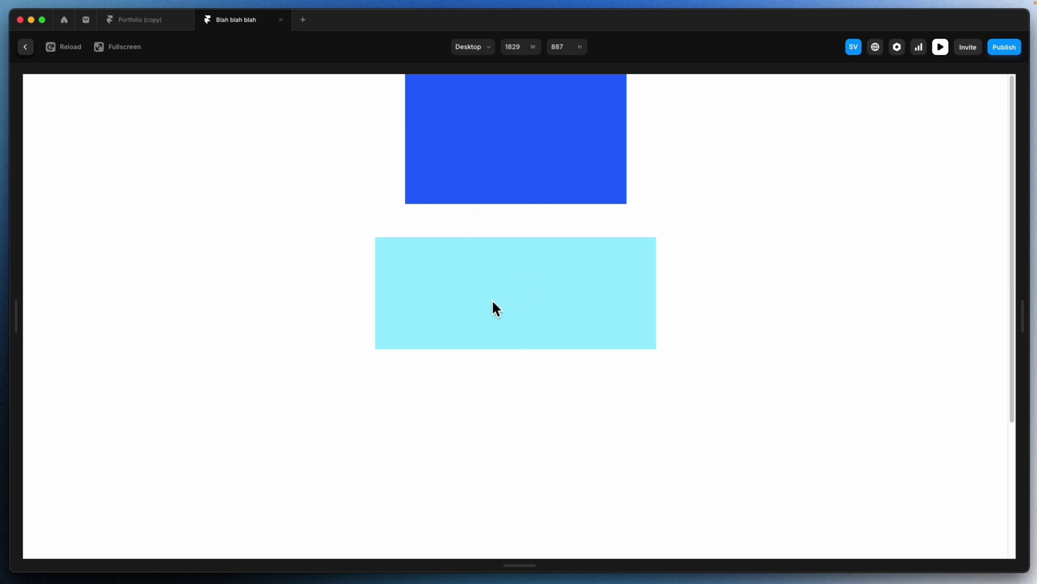
scroll(496, 309, "down", 5)
scroll(494, 306, "up", 5)
scroll(692, 260, "down", 5)
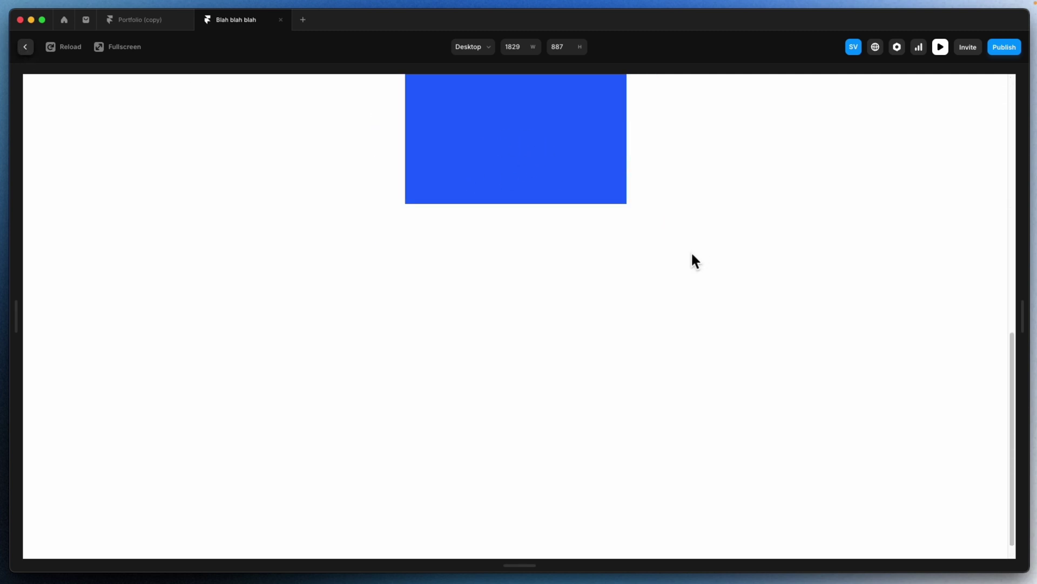
scroll(692, 260, "up", 3)
scroll(695, 261, "up", 2)
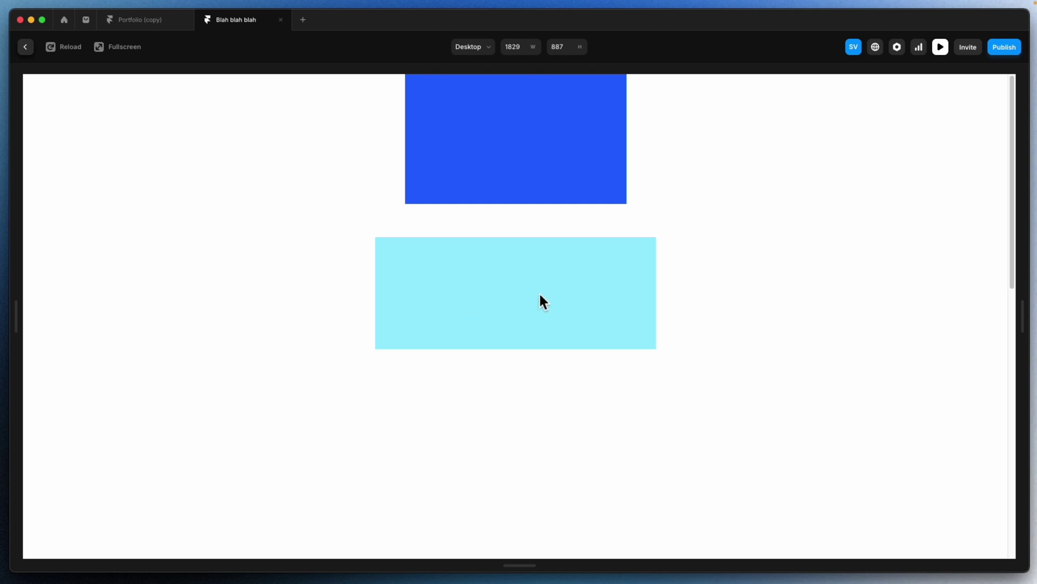
key("Escape")
Switch the blue frame's position type to Absolute, try moving it partly over the cyan frame and undo the move
left_click(986, 238)
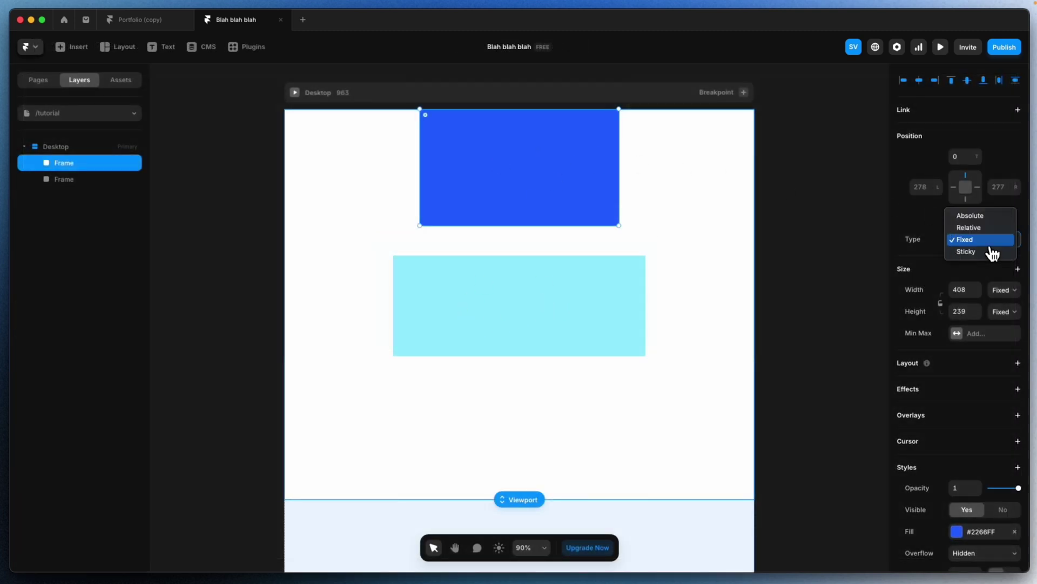
left_click(982, 216)
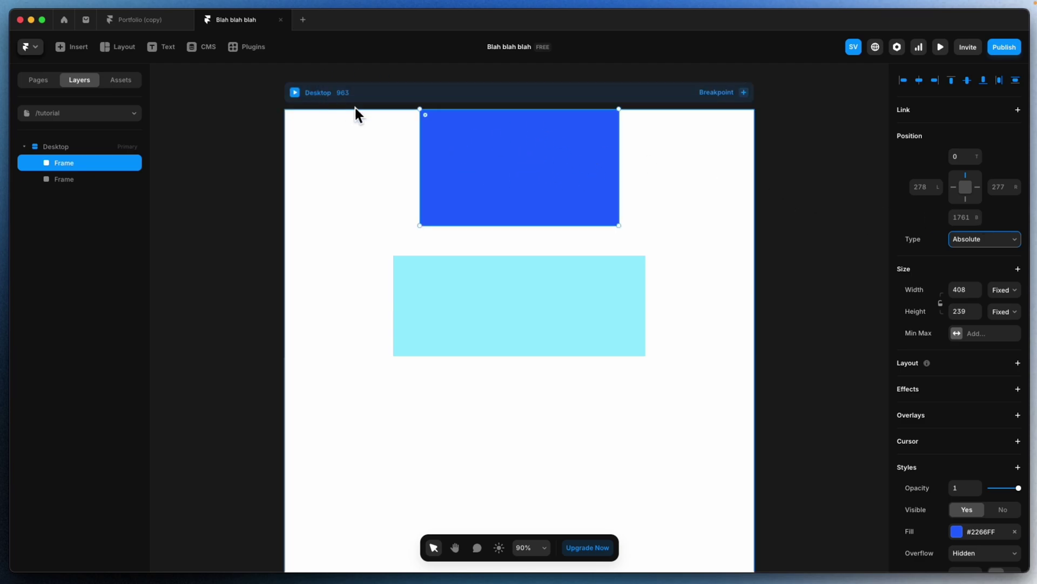
left_click_drag(476, 154, 720, 291)
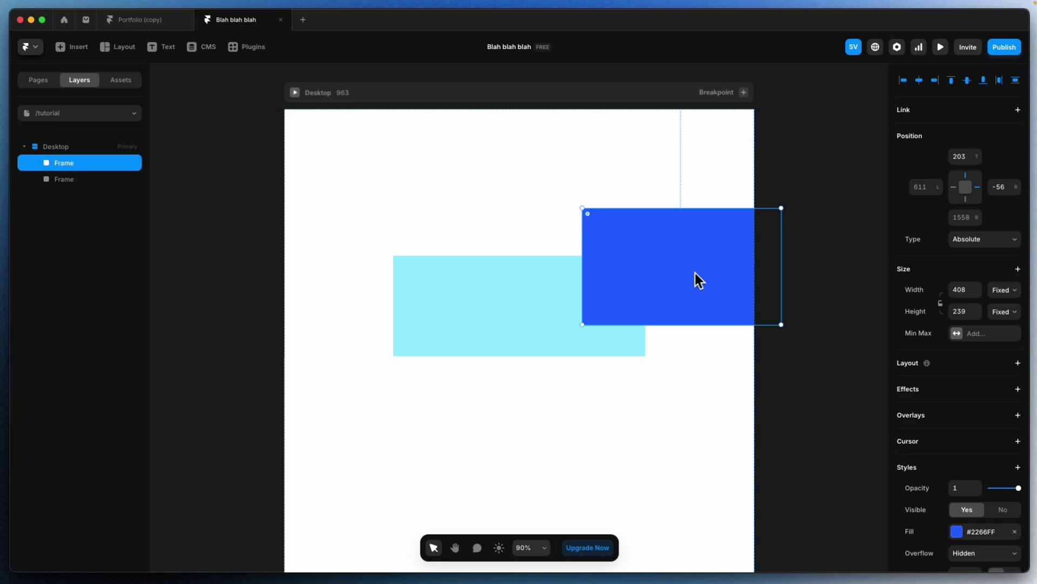
key("super+z")
key("super+z")
key("super+z")
Try repositioning the absolute blue frame freely around the relative cyan frame, and undo the moves
left_click(571, 302)
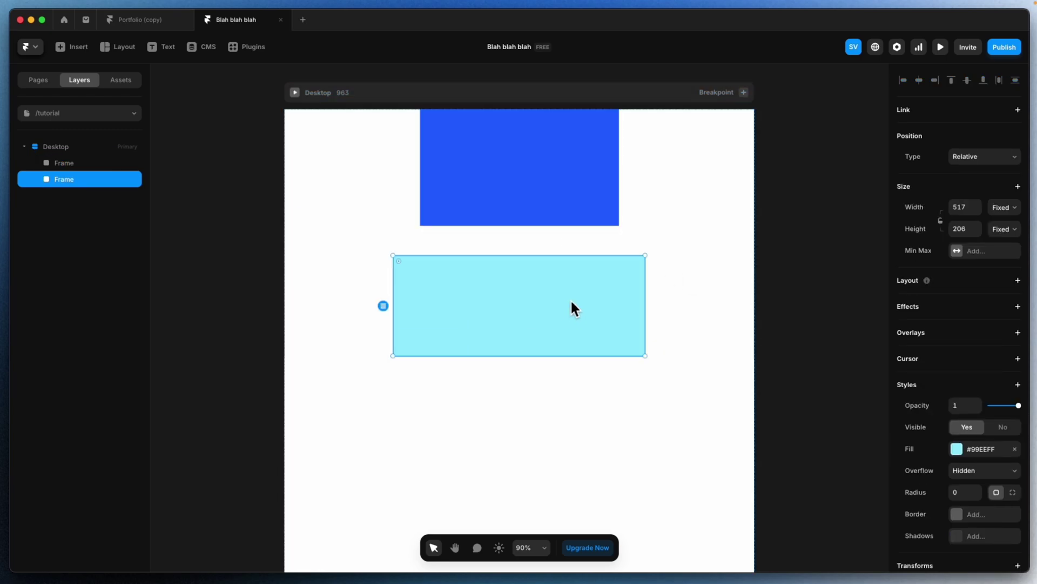
left_click(463, 155)
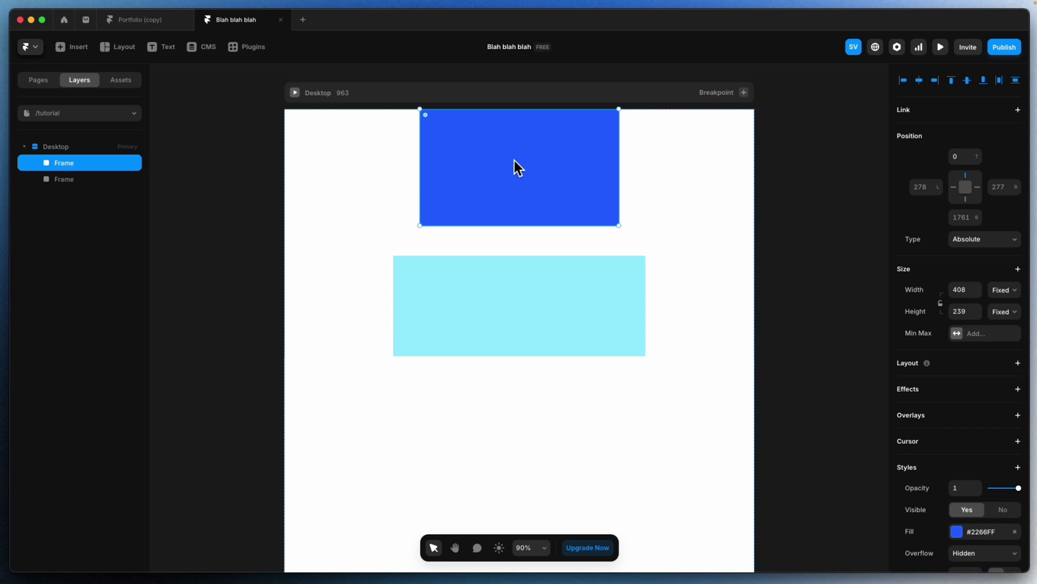
left_click_drag(515, 161, 609, 208)
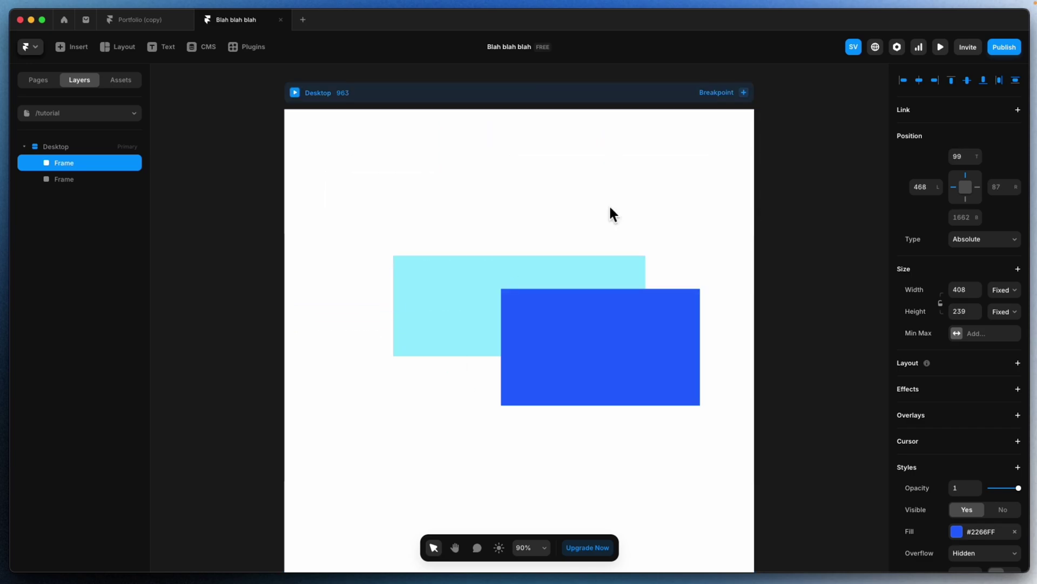
key("ctrl+z")
key("ctrl+z")
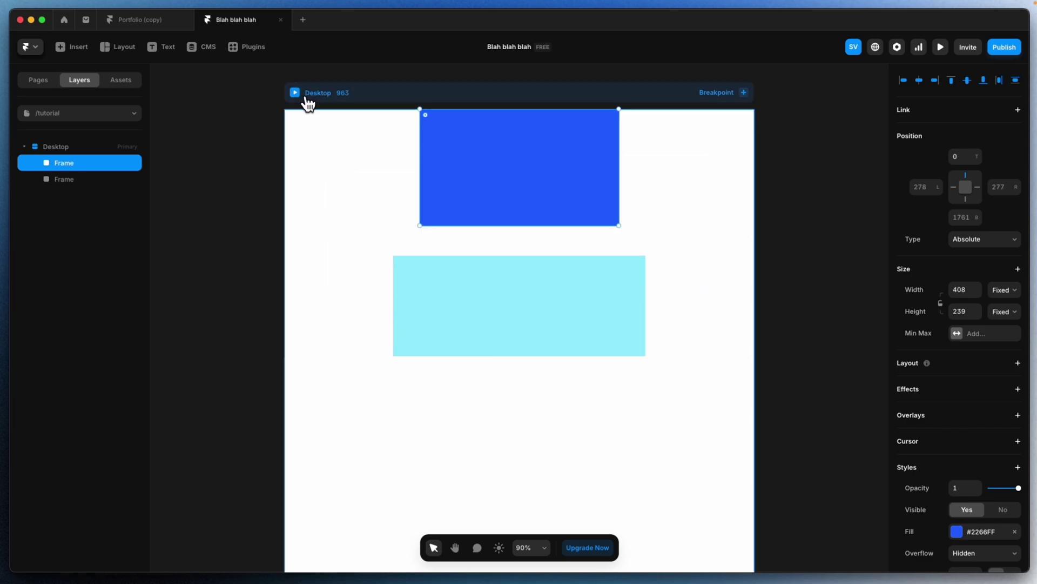
Preview the page at a width of 1829 and examine how the absolute blue frame behaves while scrolling
left_click(306, 99)
left_click_drag(775, 281, 990, 293)
scroll(926, 292, "down", 5)
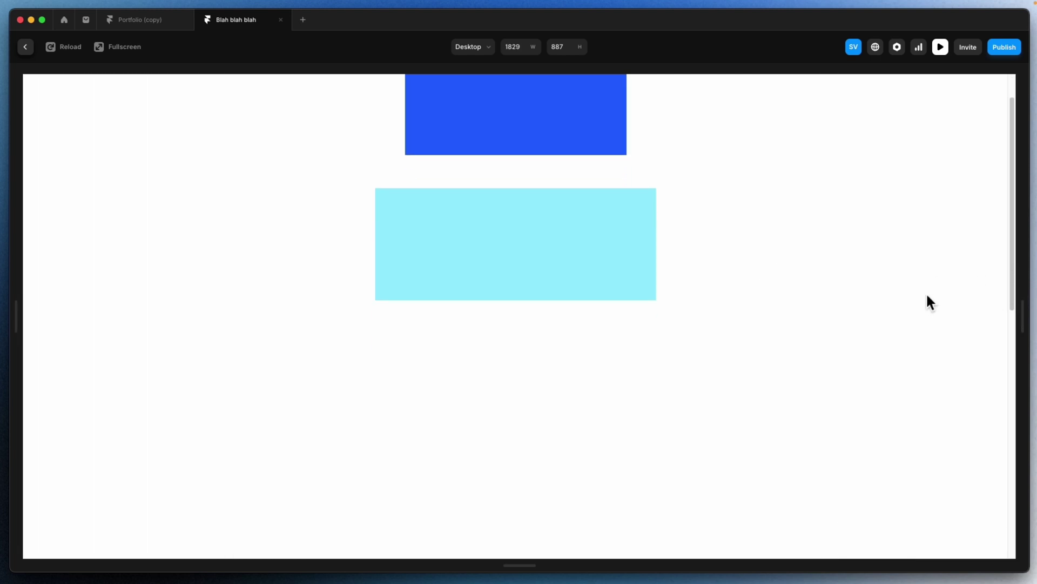
scroll(504, 136, "up", 3)
scroll(505, 138, "up", 1)
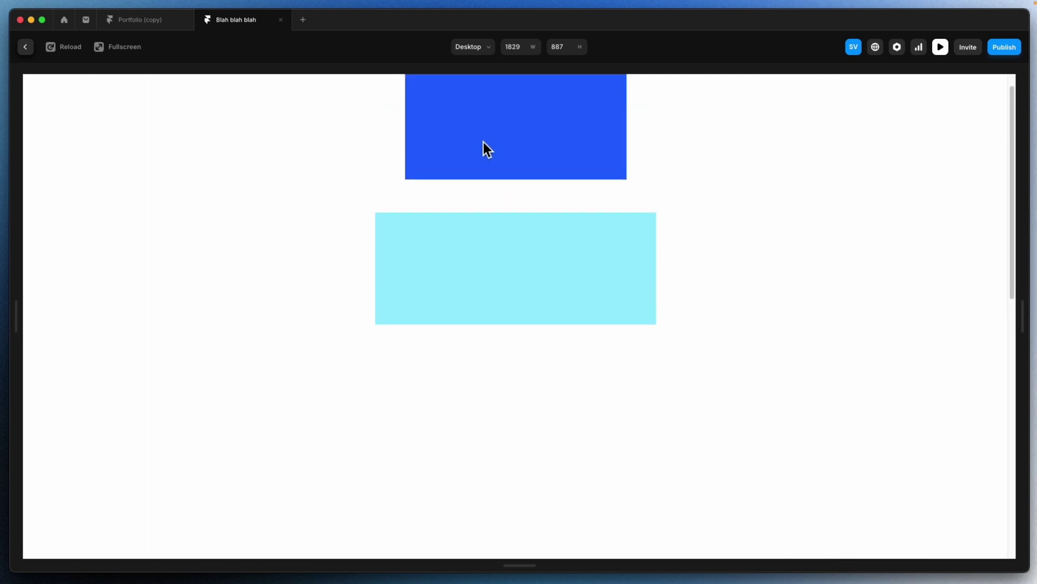
scroll(516, 155, "up", 1)
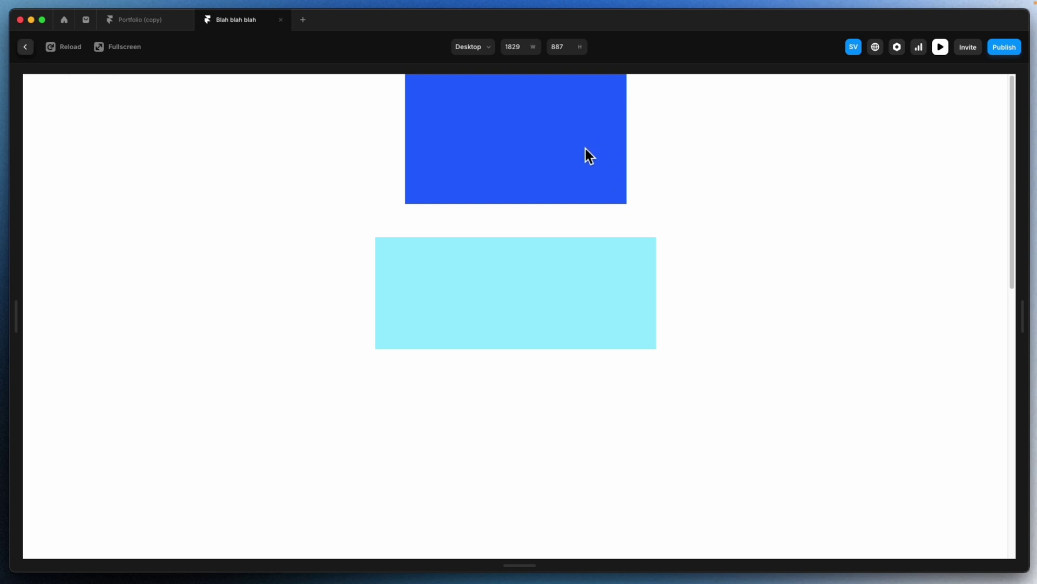
left_click(25, 47)
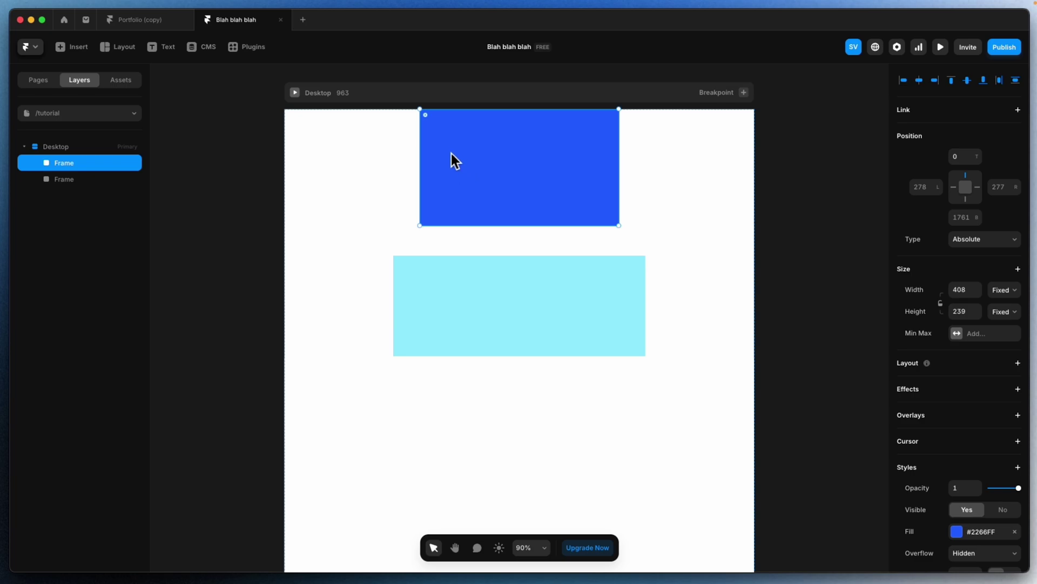
Set the blue frame's position type back to Fixed and review the available position types
left_click(340, 96)
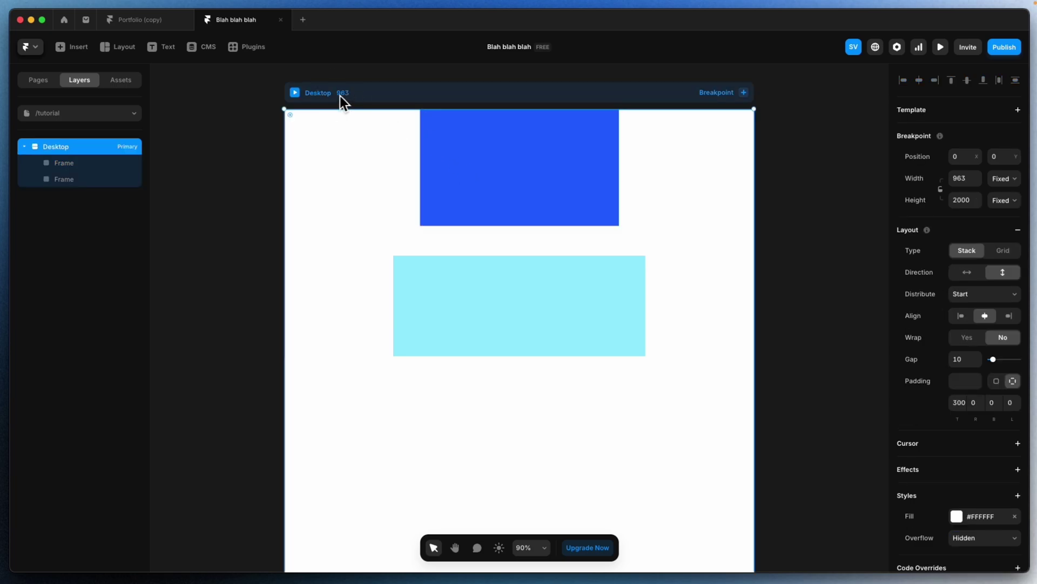
key("Return")
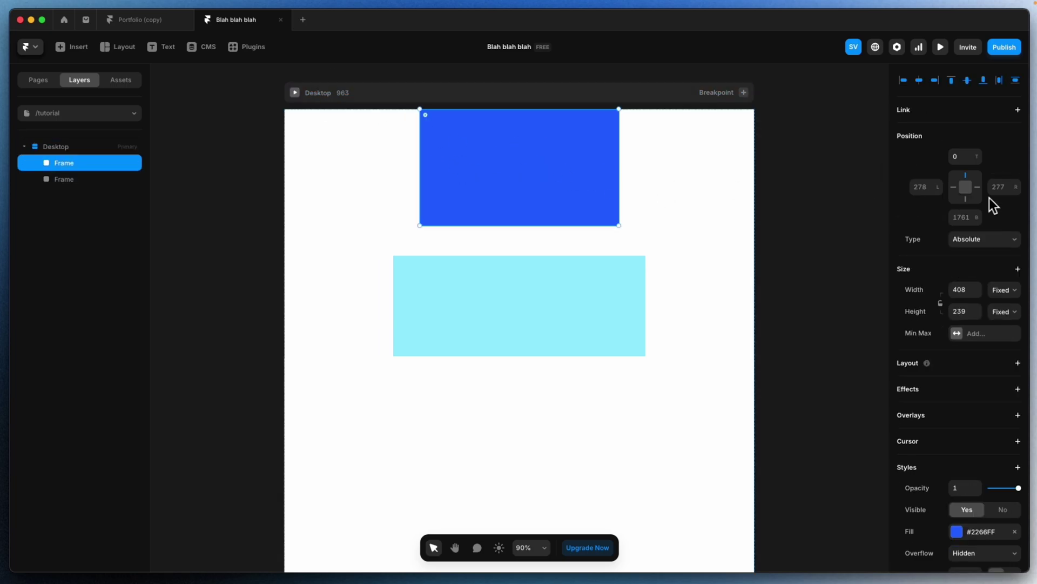
left_click(992, 241)
left_click(992, 264)
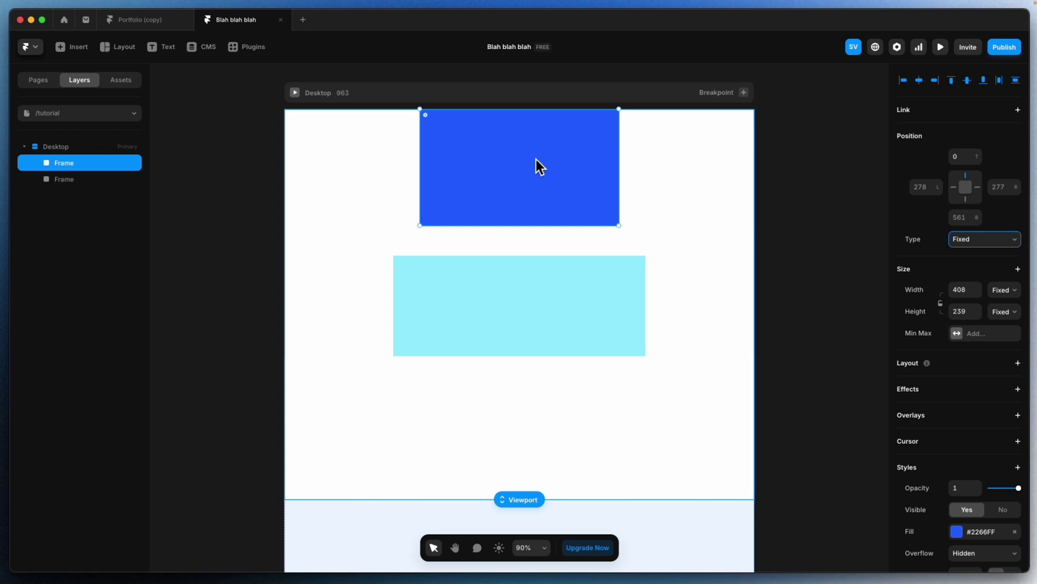
left_click(997, 243)
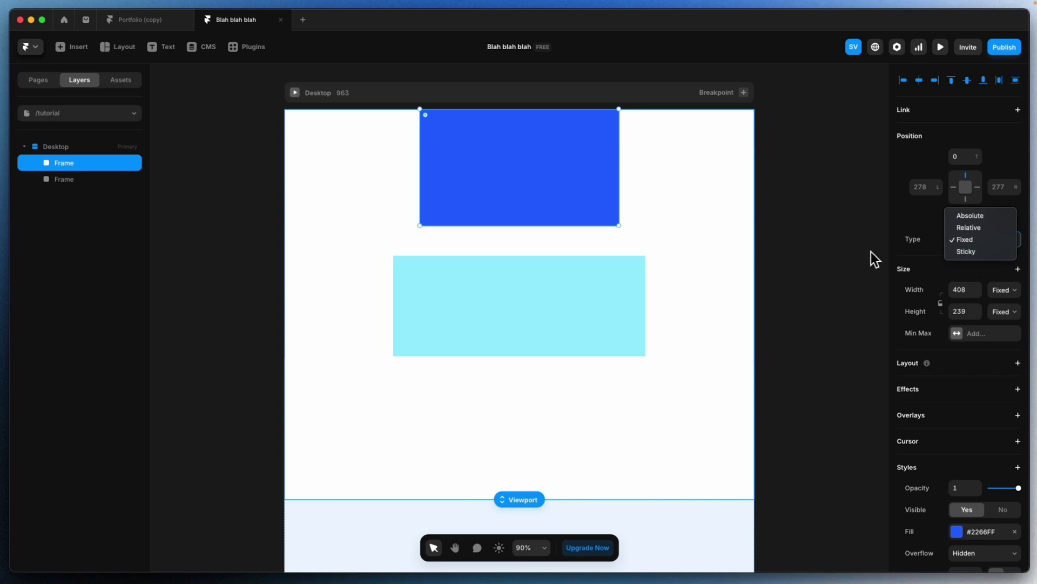
key("Escape")
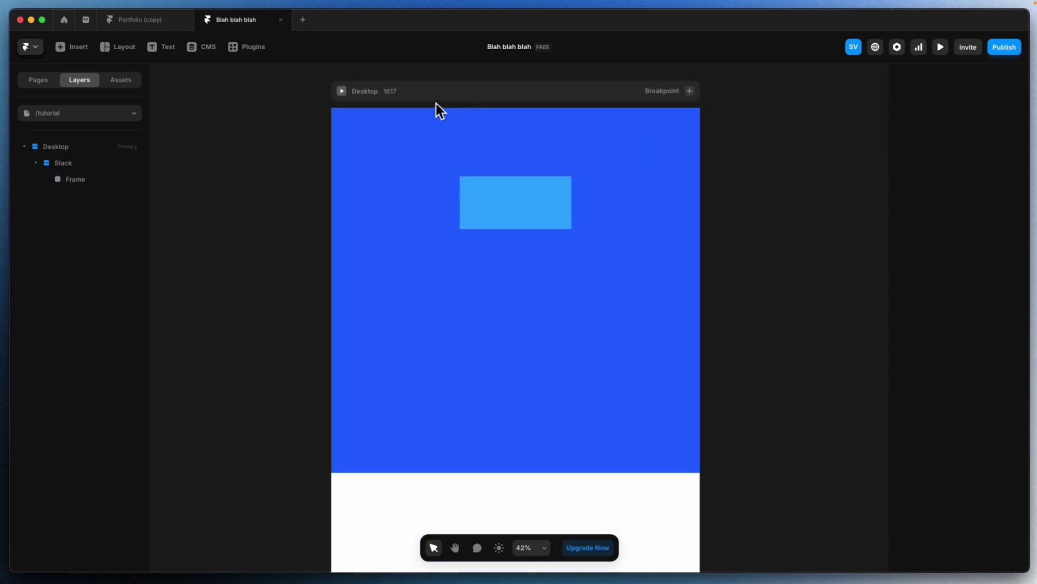
Set the position type of the light blue frame nested in the Stack to Sticky
left_click(436, 103)
left_click(64, 163)
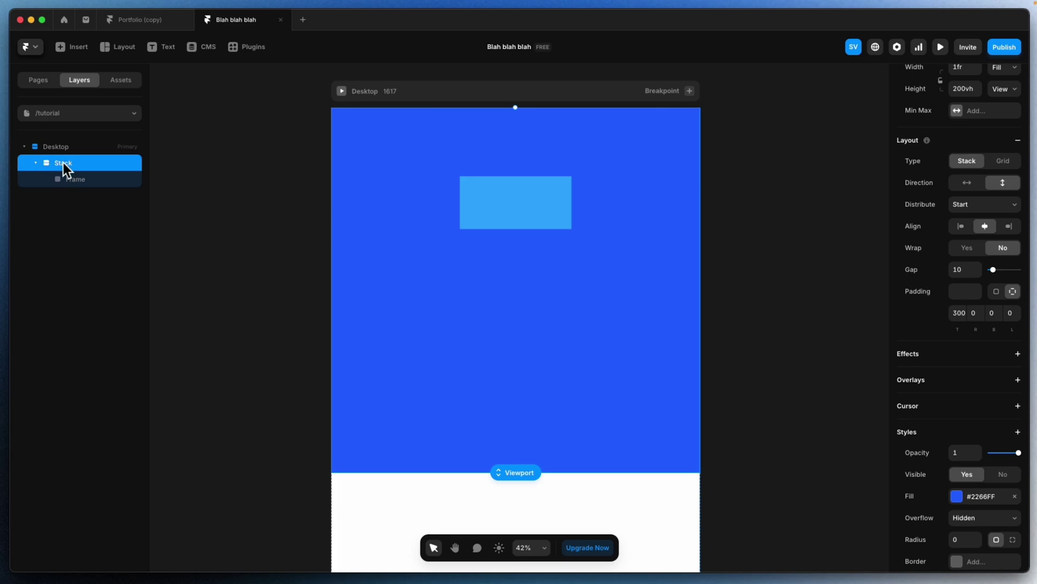
left_click(66, 180)
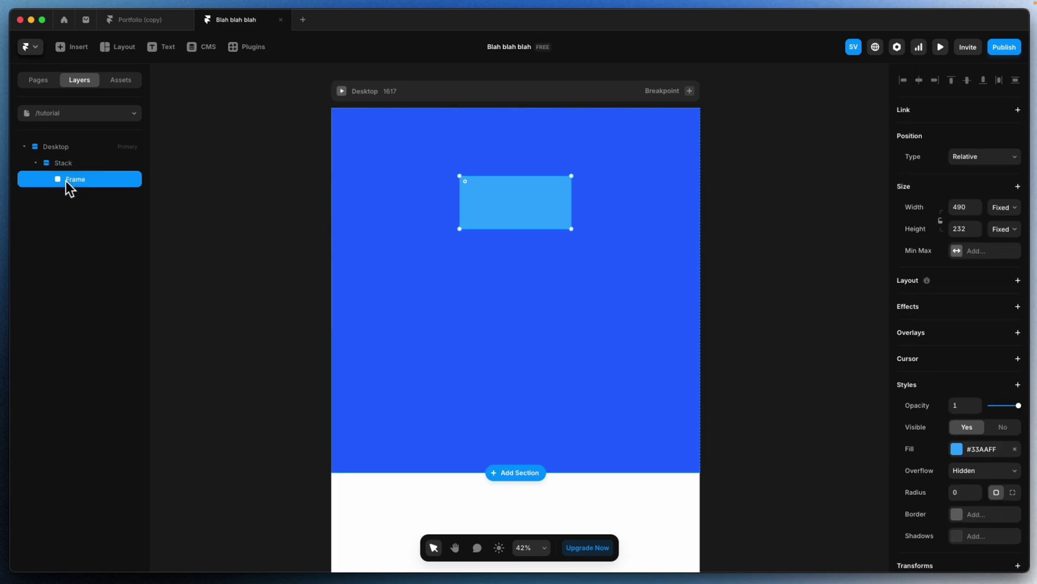
left_click(1012, 157)
left_click(997, 181)
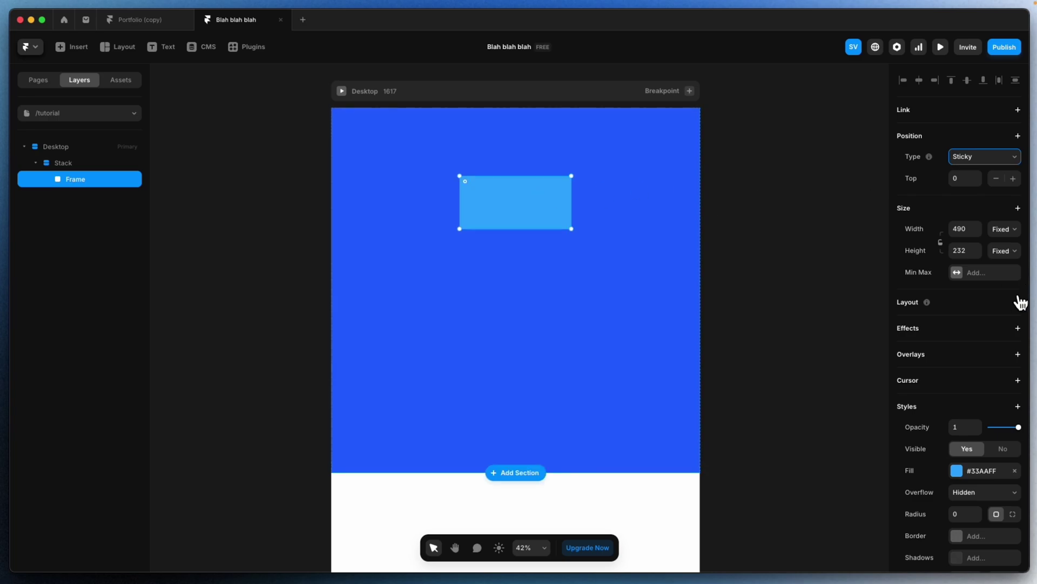
Set the overflow of the Stack containing the sticky frame to Visible
left_click(87, 162)
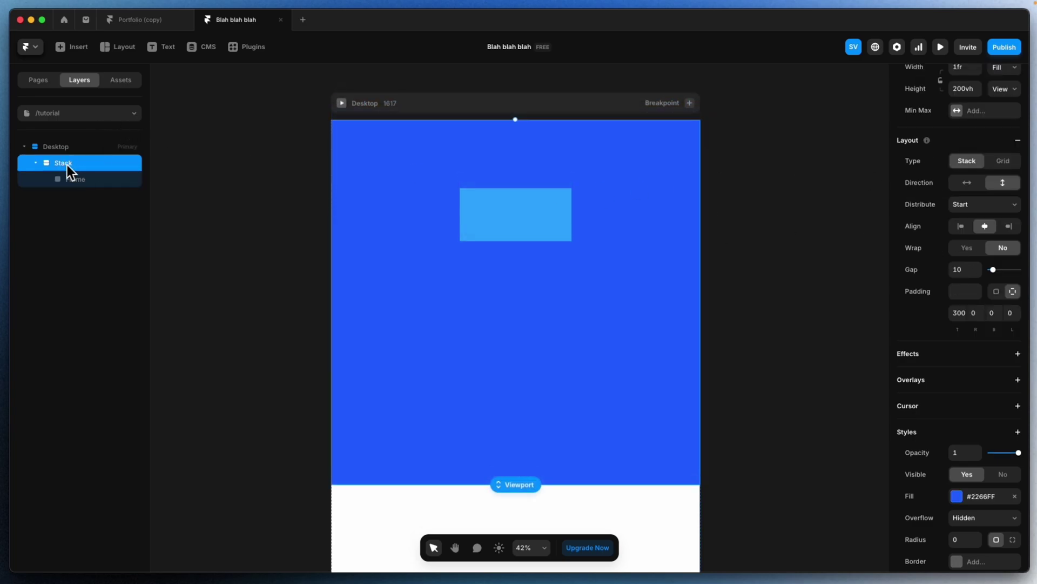
scroll(1010, 416, "down", 3)
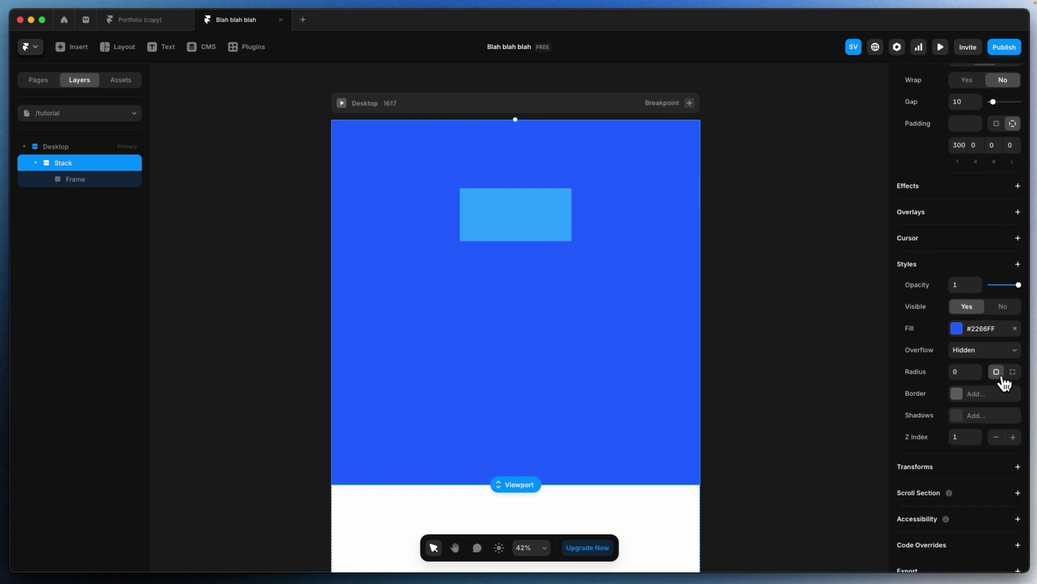
left_click(993, 352)
left_click(968, 362)
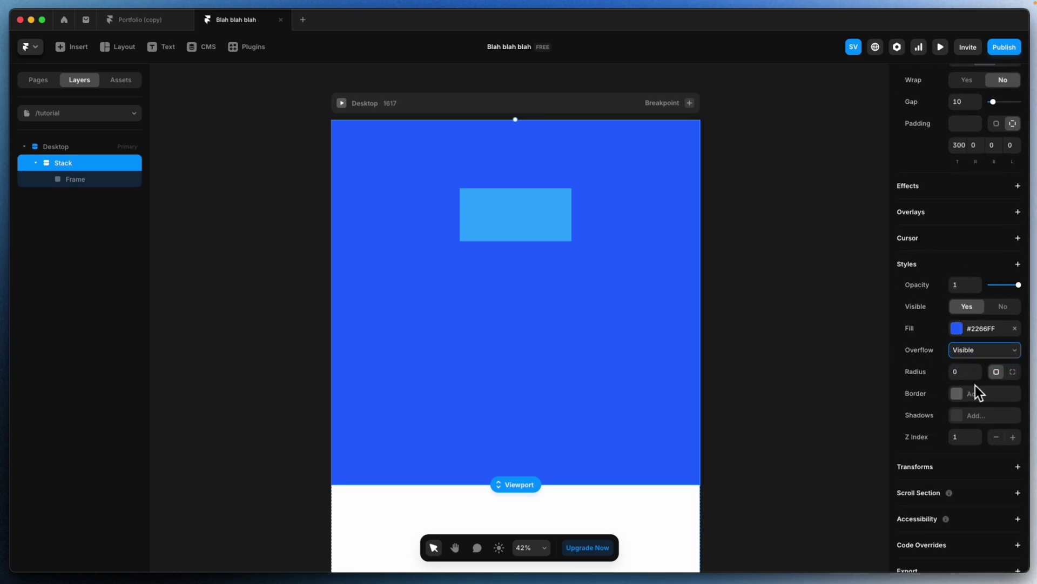
scroll(974, 385, "down", 1)
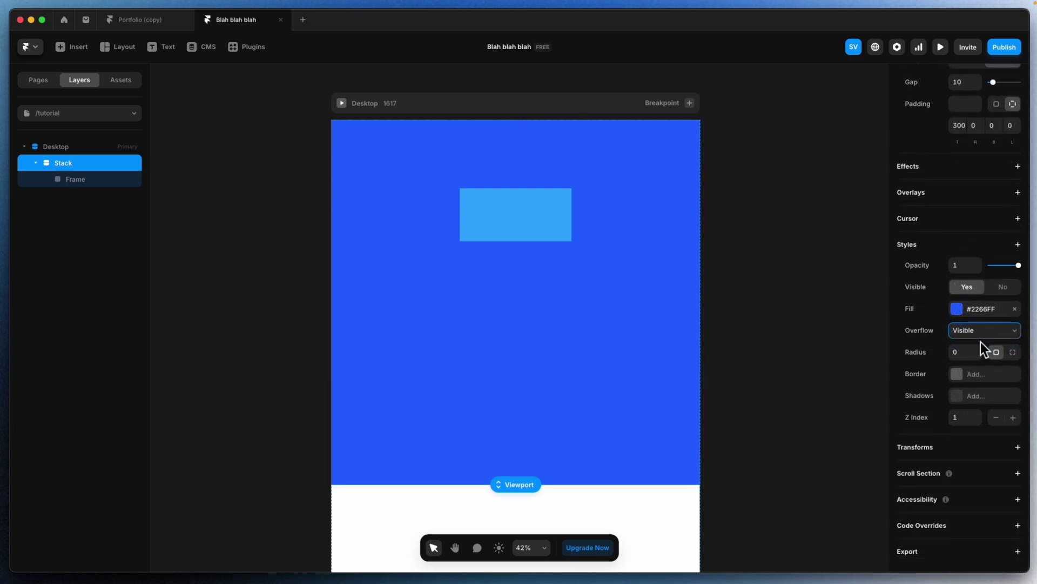
Set the overflow of the primary Desktop breakpoint to Visible
left_click(79, 148)
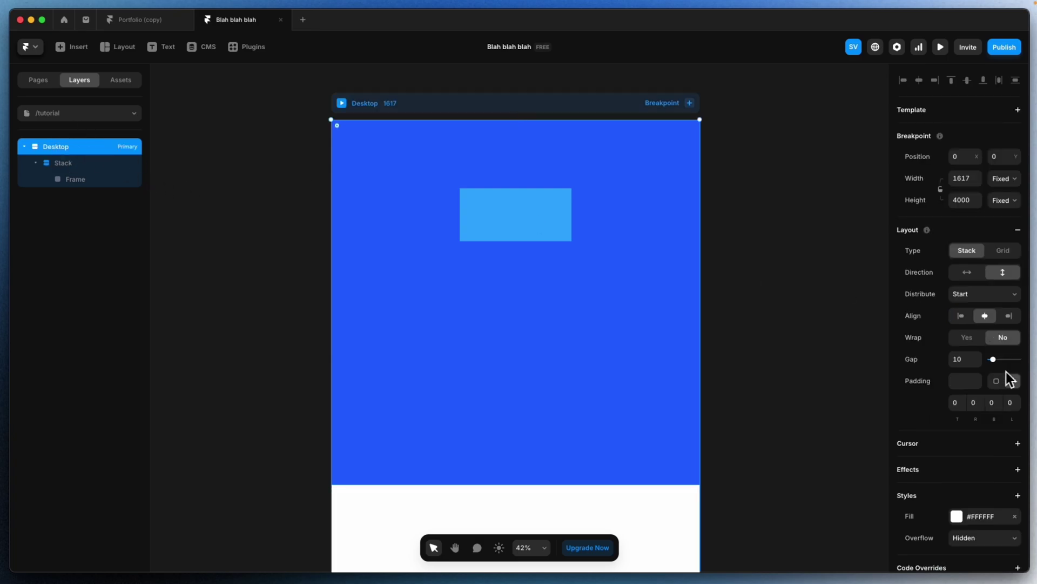
scroll(1014, 518, "down", 2)
left_click(992, 496)
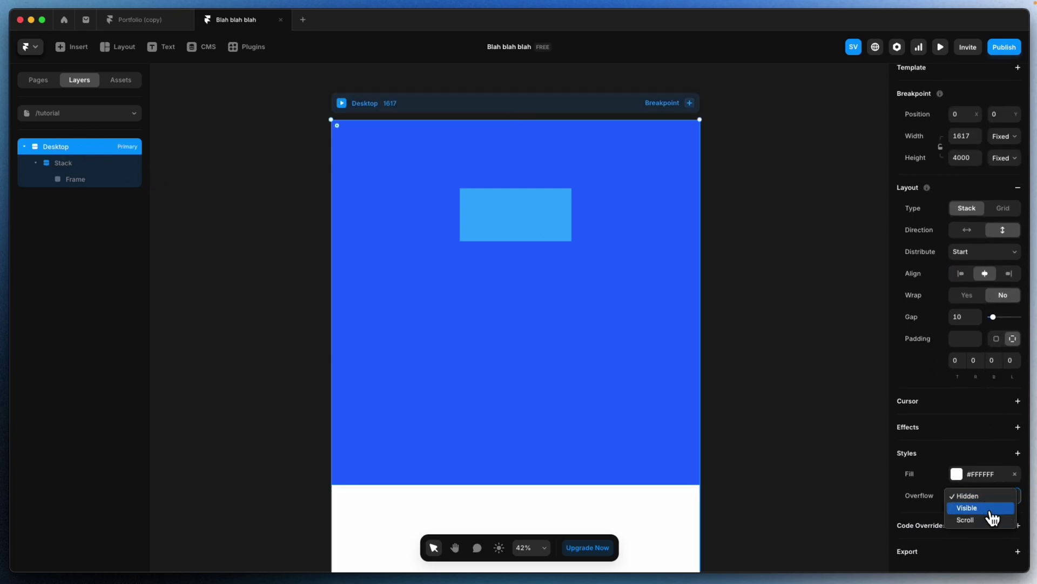
left_click(989, 511)
Preview the Desktop page at a width of 1829 and examine how the sticky frame behaves while scrolling through its parent stack
left_click(341, 103)
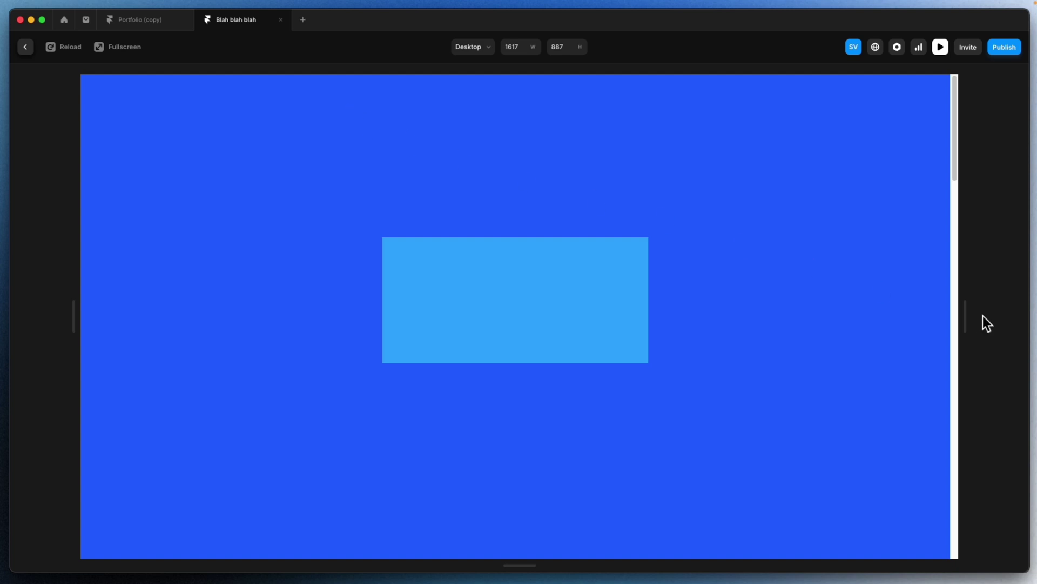
left_click_drag(965, 315, 1021, 314)
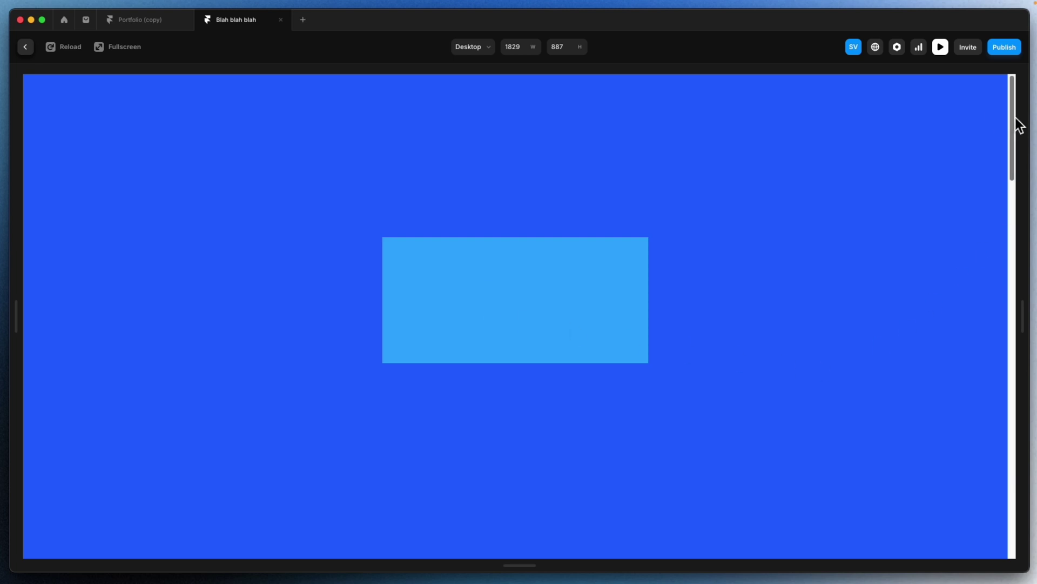
left_click_drag(1014, 120, 1013, 160)
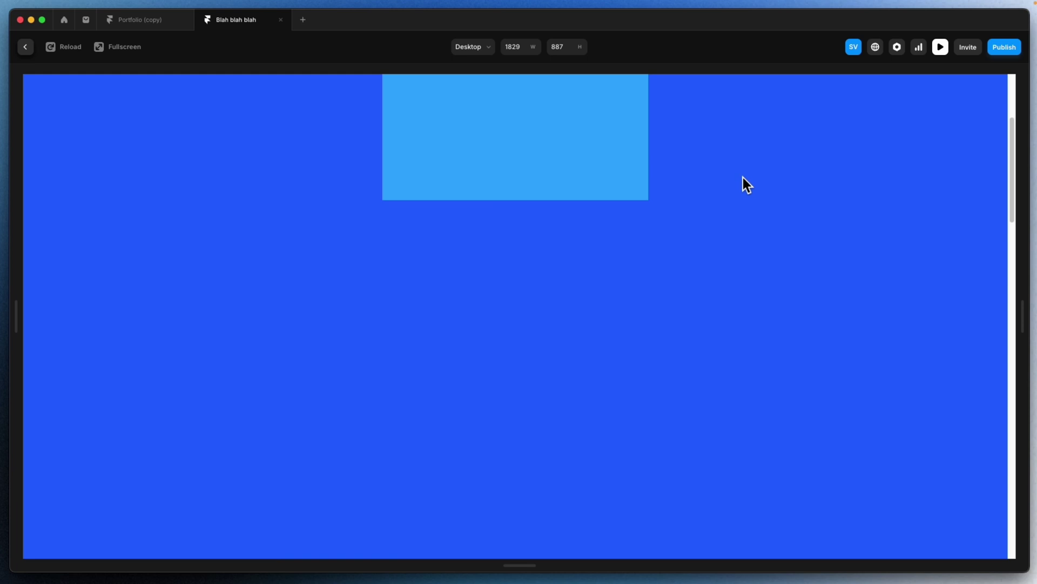
left_click_drag(1014, 148, 1014, 282)
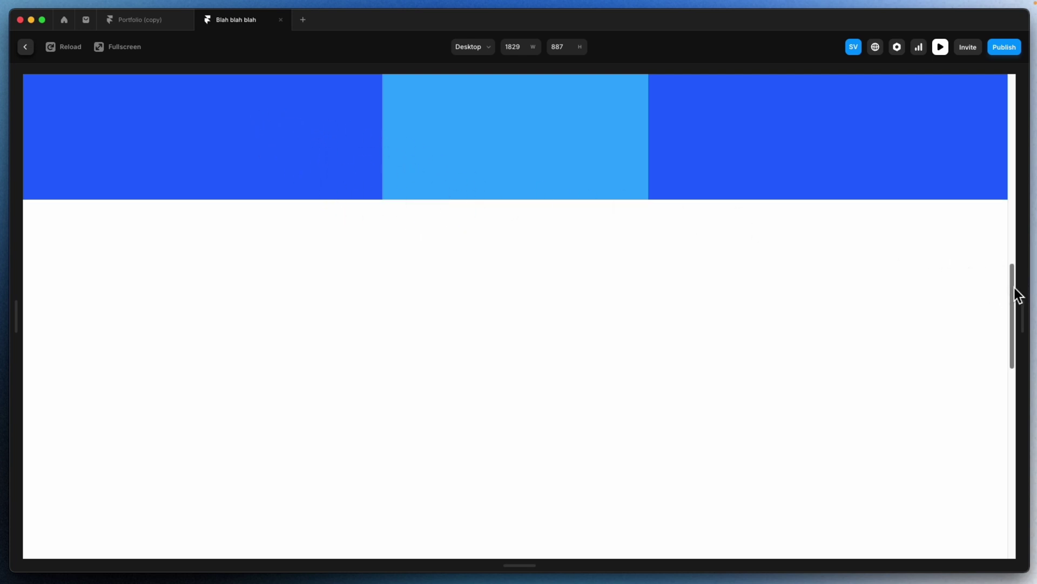
left_click_drag(1014, 294, 1014, 81)
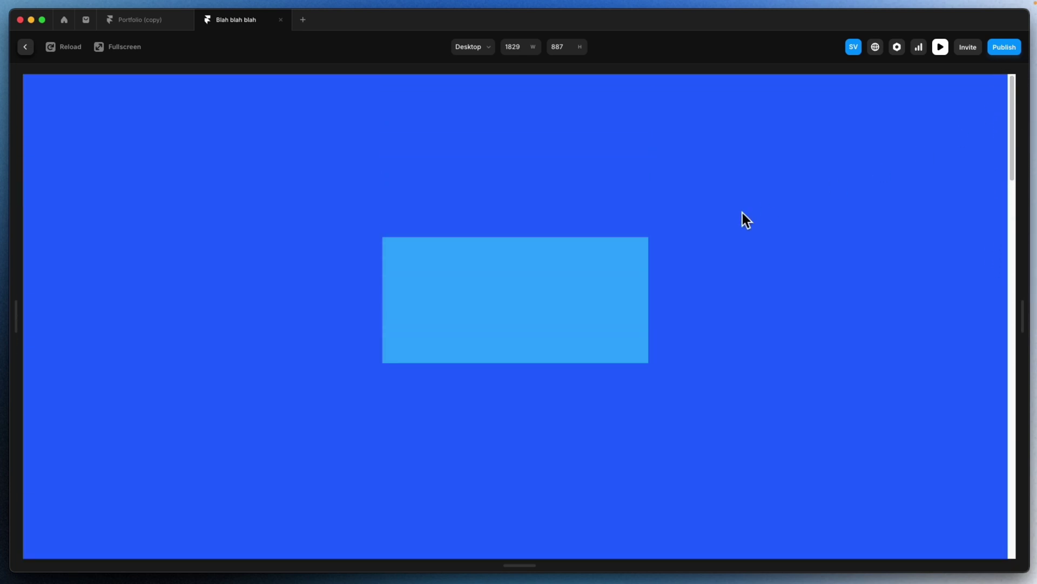
key("Escape")
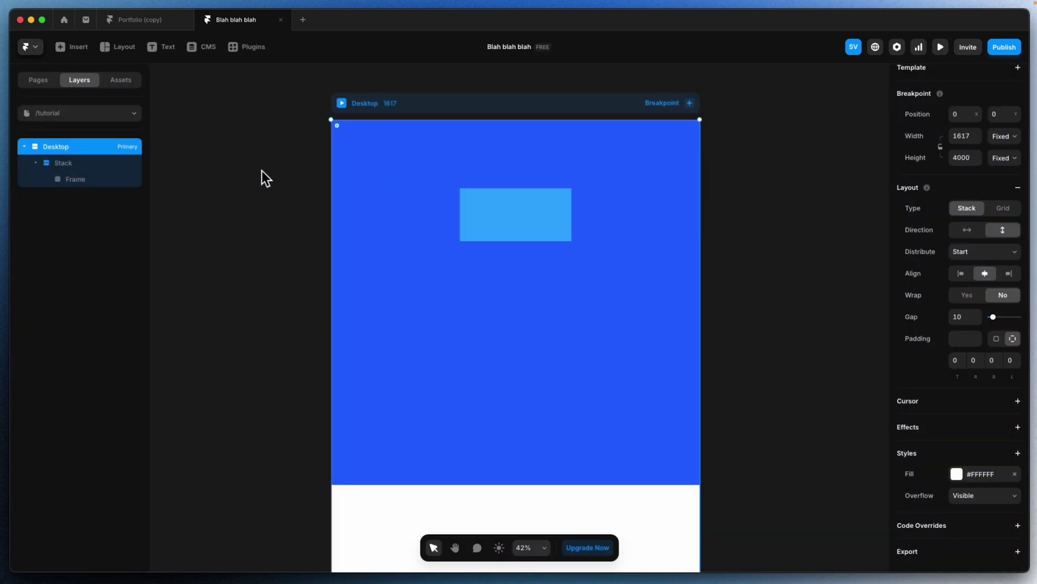
Review the position types available for the light blue frame, keep Sticky and set its top offset to 20
left_click(47, 179)
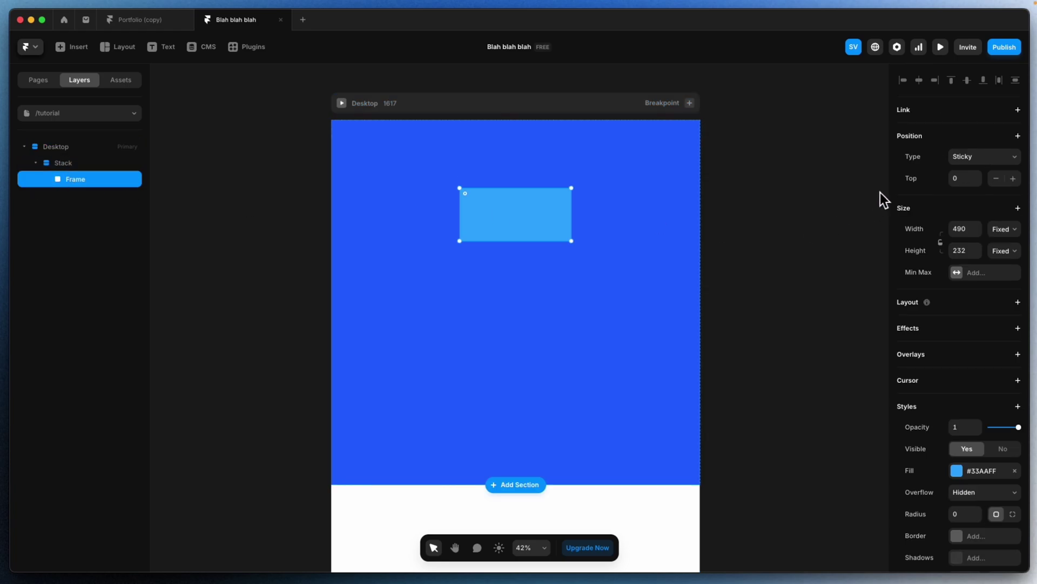
left_click(979, 161)
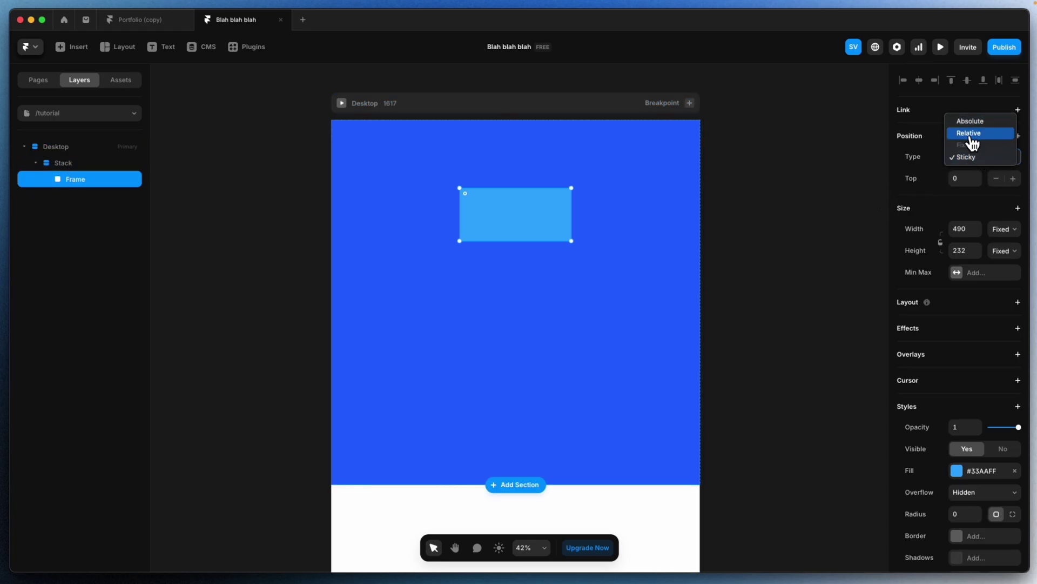
left_click(807, 216)
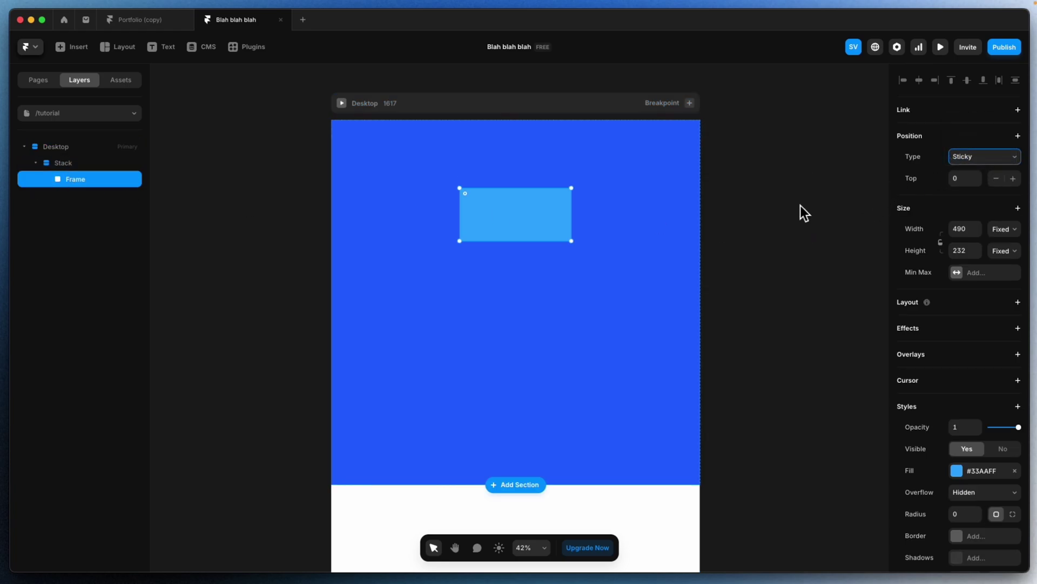
left_click(965, 178)
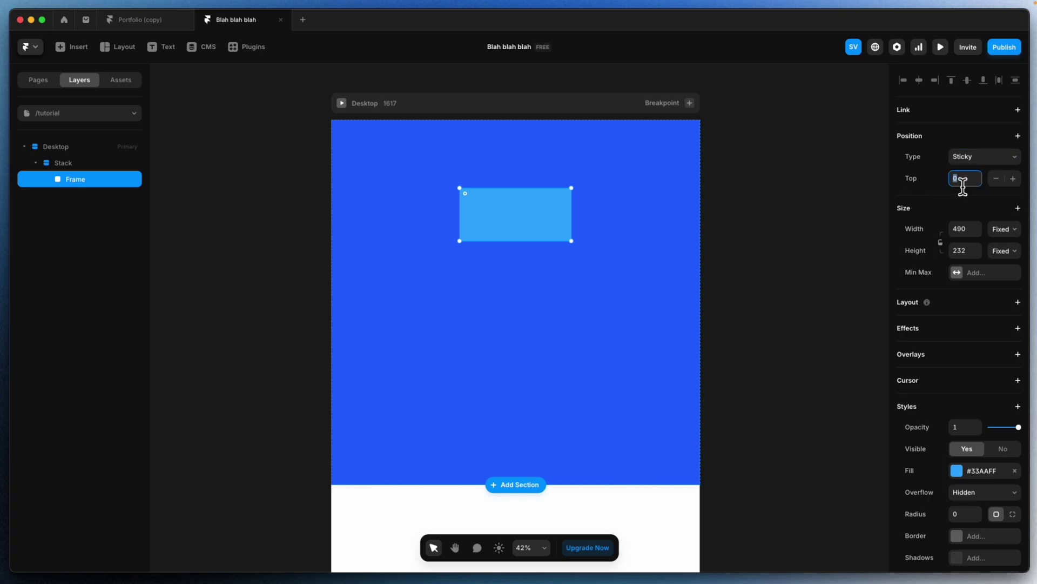
type("200")
key("BackSpace")
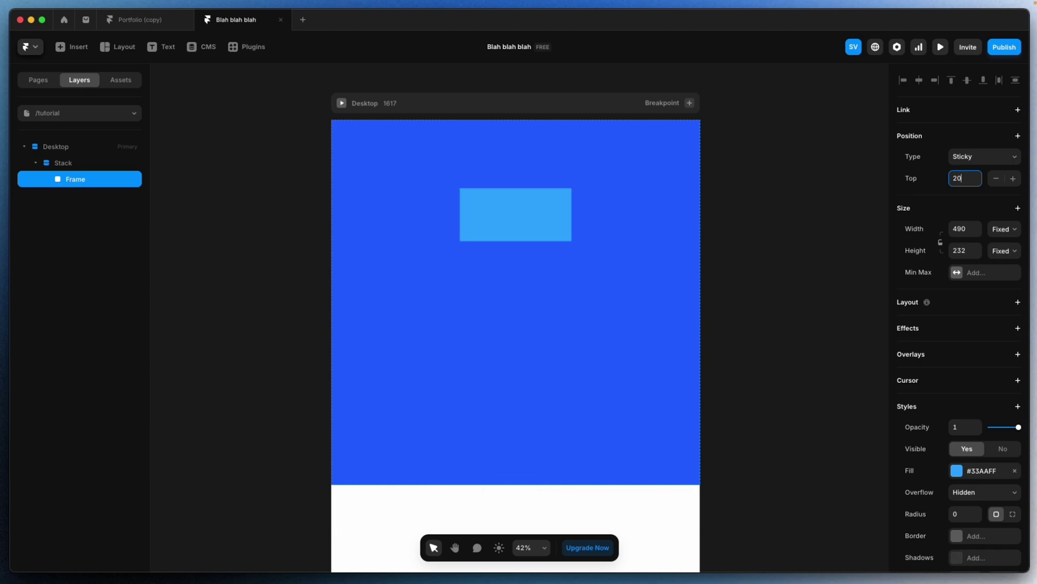
key("Return")
Preview the page at a width of 1829, check the sticky frame's top offset while scrolling, and return to the canvas
key("super+p")
scroll(954, 271, "down", 5)
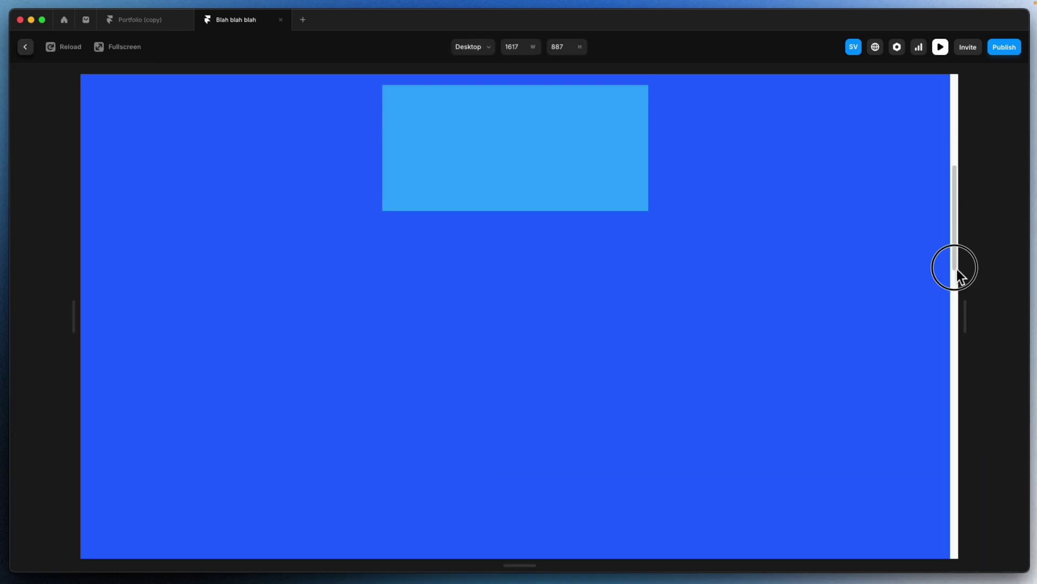
double_click(962, 290)
scroll(809, 253, "up", 2)
scroll(809, 253, "down", 5)
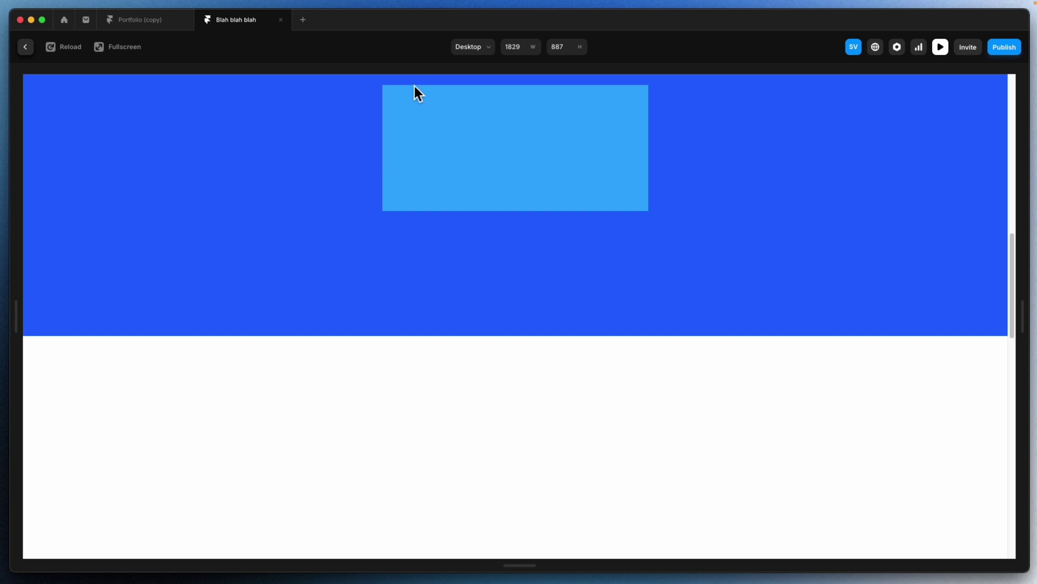
left_click(26, 47)
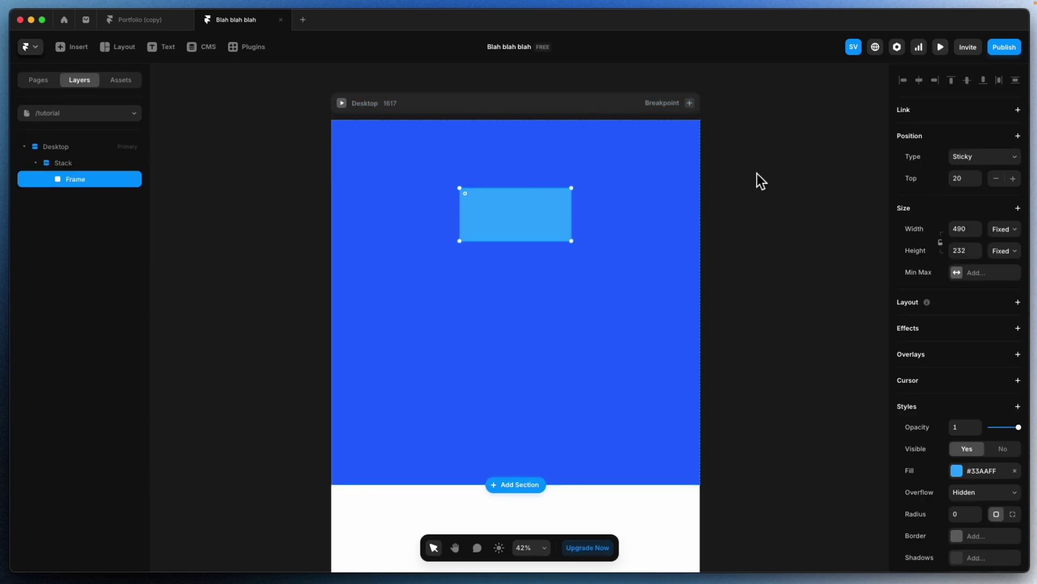